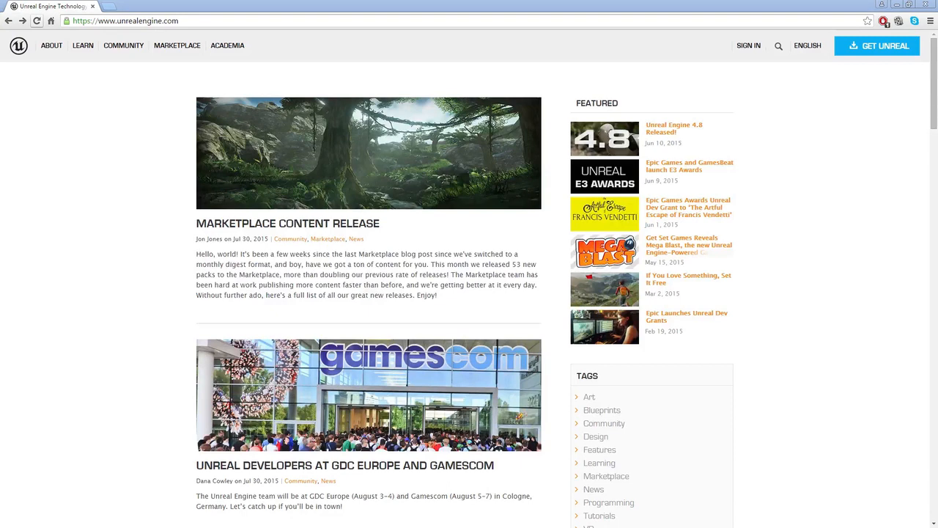
- Switch from the browser to the Epic Games Launcher and look through the project library
{"action": "left_click", "coordinate": [895, 4]}
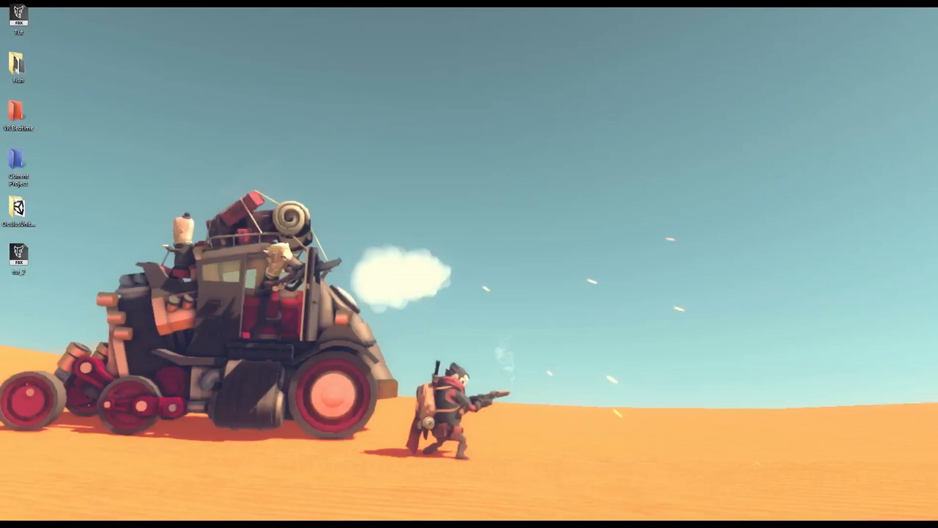
{"action": "key", "text": "alt+Tab"}
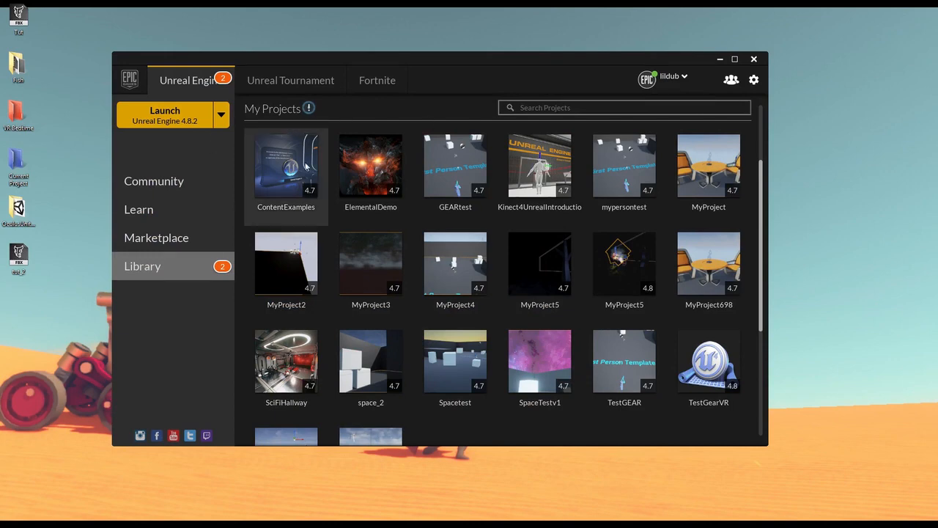
{"action": "scroll", "coordinate": [253, 159], "scroll_direction": "up", "scroll_amount": 3}
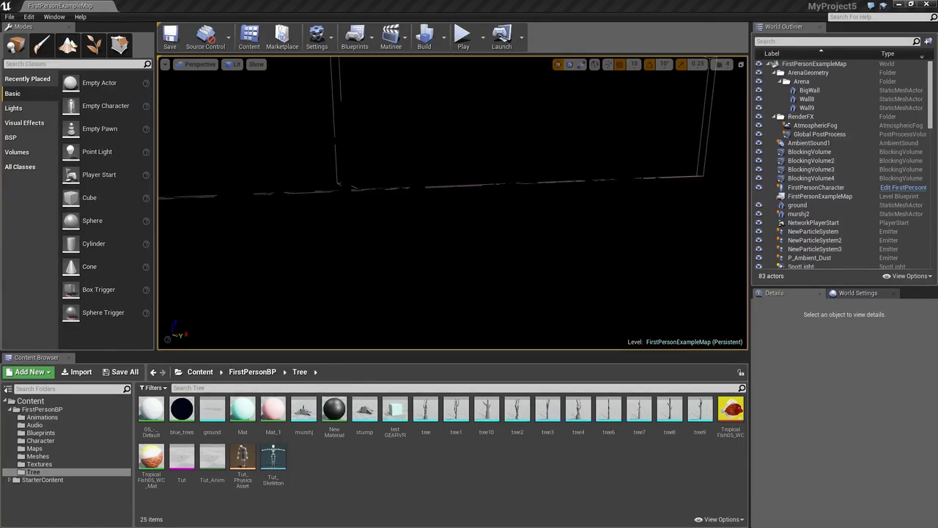
- Compare the Blueprint and C++ templates for a new project in the Unreal Project Browser, then put the browser away
{"action": "left_click_drag", "start_coordinate": [937, 46], "coordinate": [307, 54]}
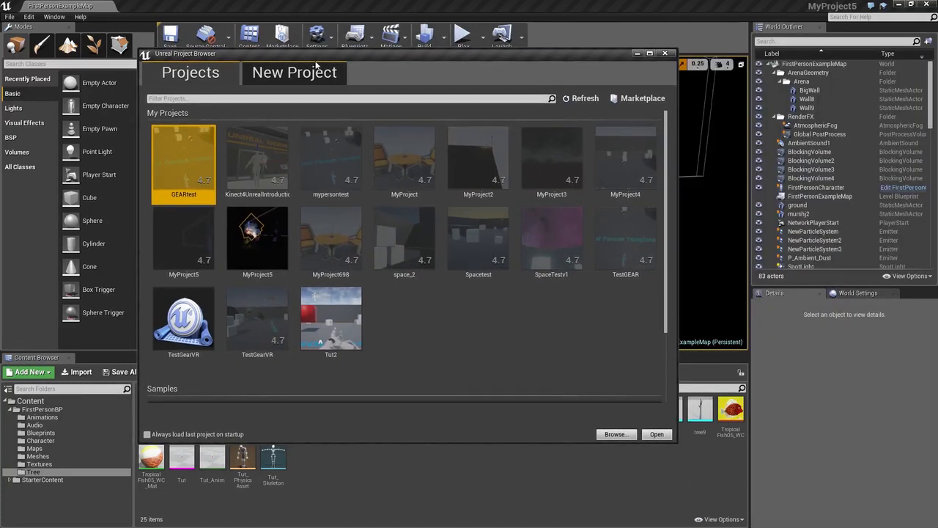
{"action": "left_click", "coordinate": [318, 76]}
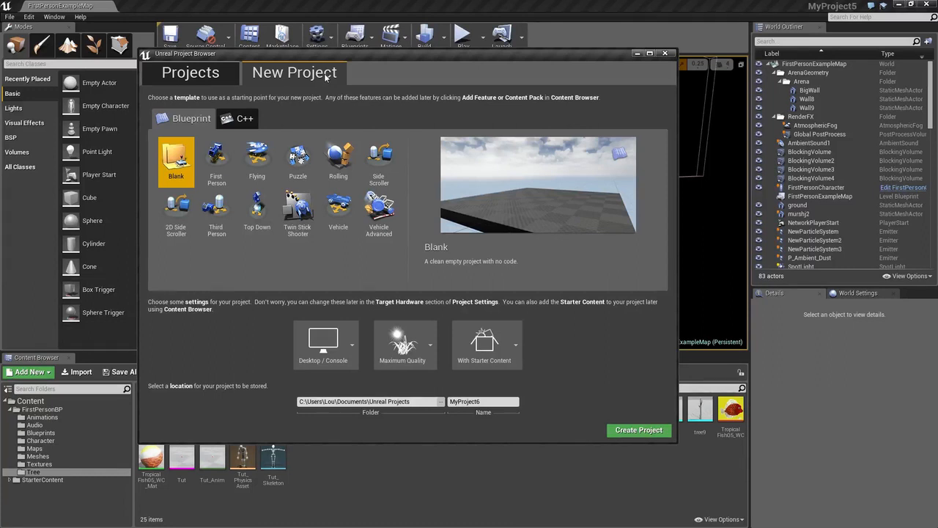
{"action": "left_click", "coordinate": [253, 123]}
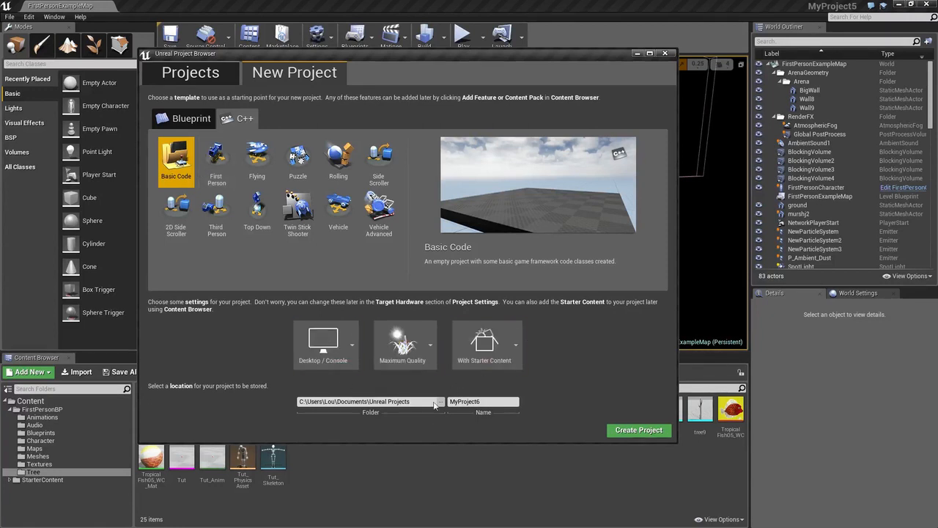
{"action": "left_click", "coordinate": [183, 119]}
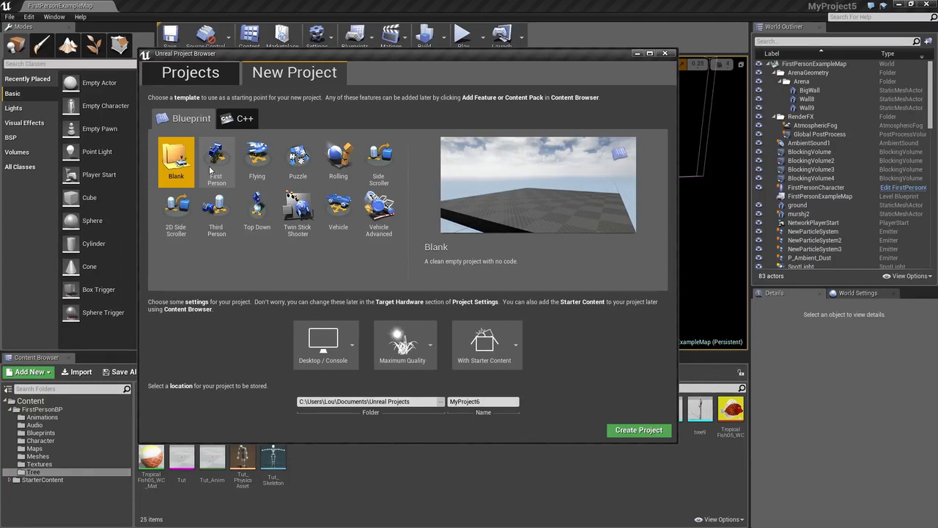
{"action": "left_click", "coordinate": [637, 53]}
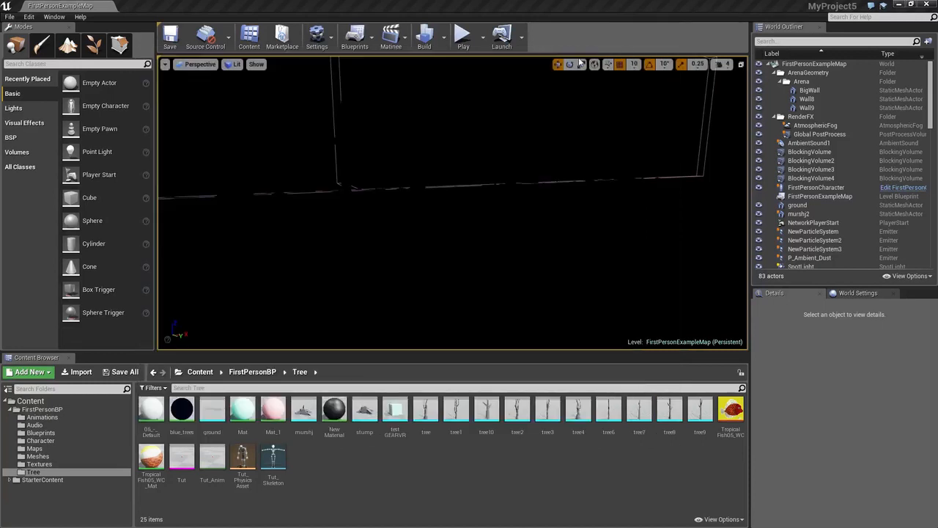
- Play the MyProject5 forest level in the viewport, walk around the scene, and end the play session
{"action": "left_click", "coordinate": [463, 37]}
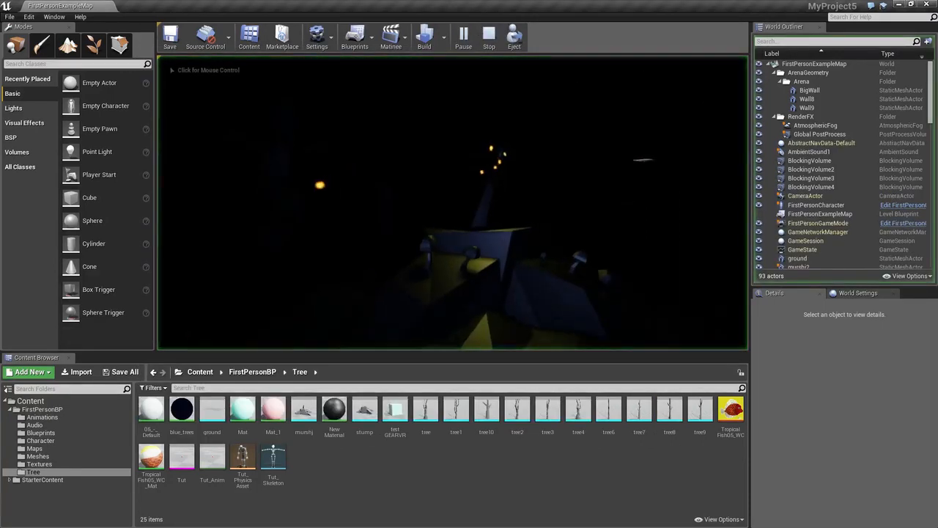
{"action": "key", "text": "w"}
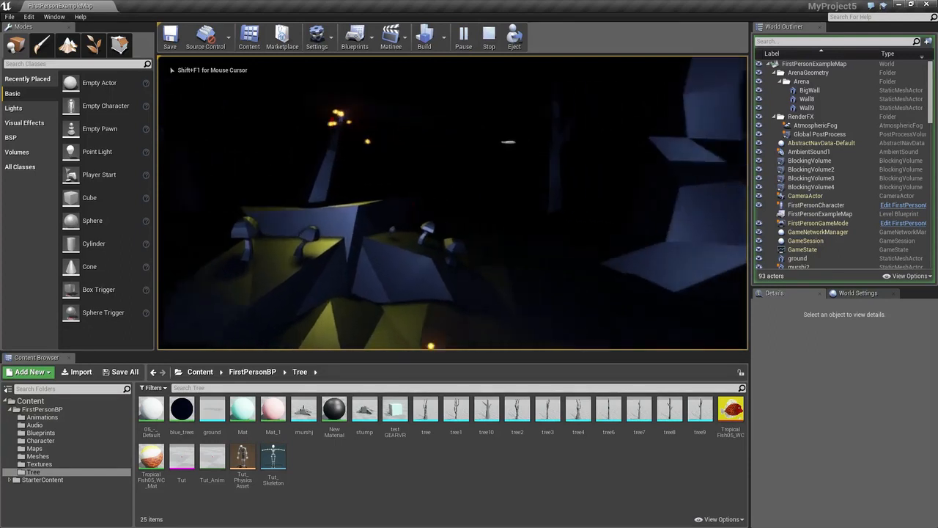
{"action": "key", "text": "w"}
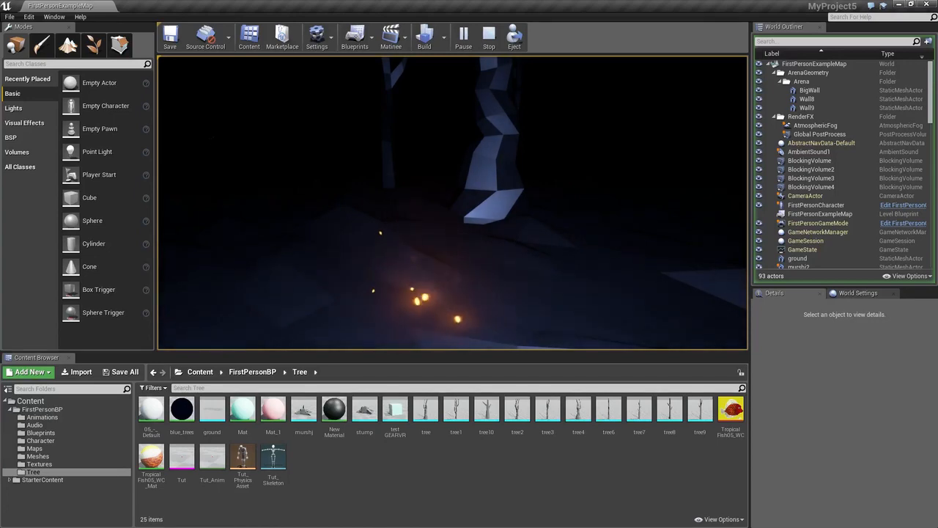
{"action": "key", "text": "w"}
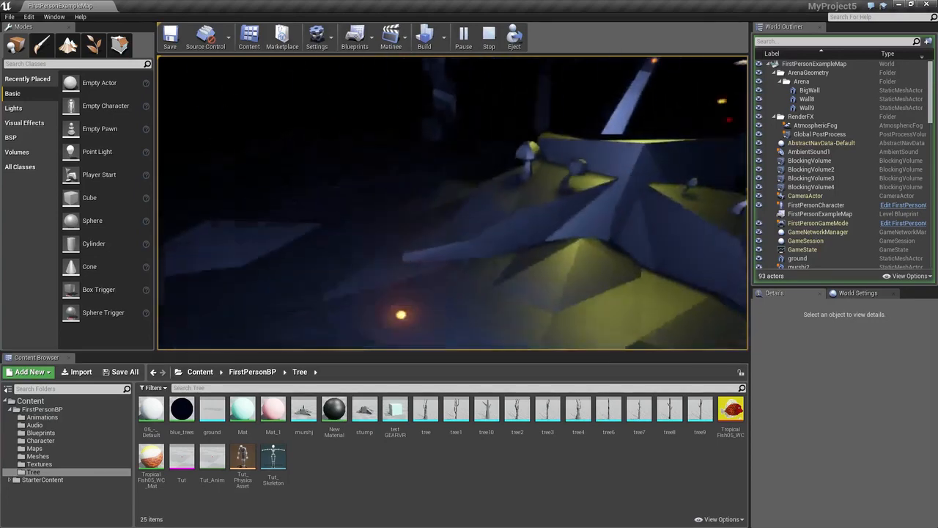
{"action": "key", "text": "s"}
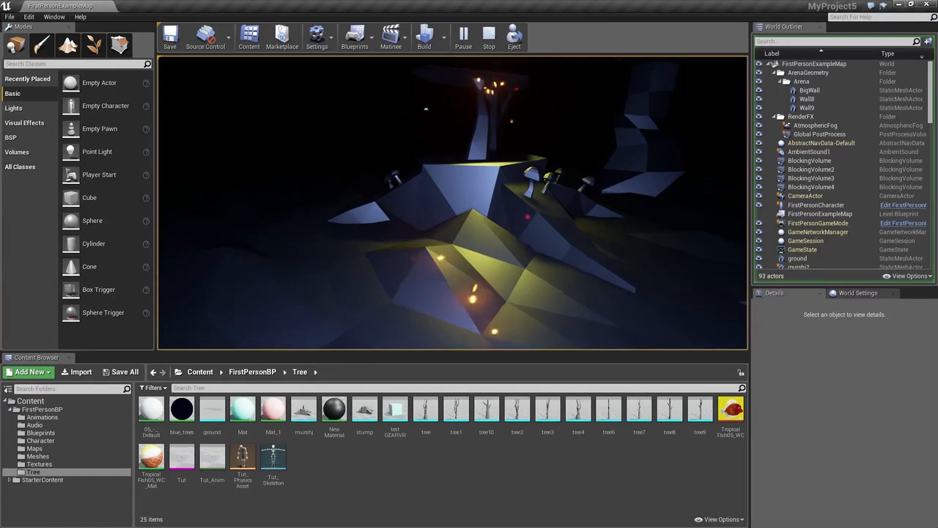
{"action": "key", "text": "Escape"}
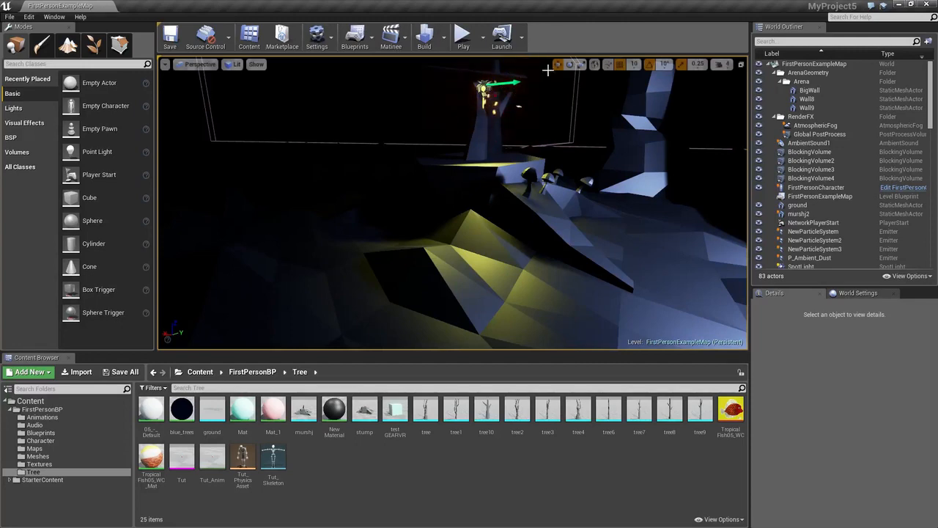
- Switch to the Tut2 project and inspect the first-person arena level from inside and from above
{"action": "left_click", "coordinate": [911, 5]}
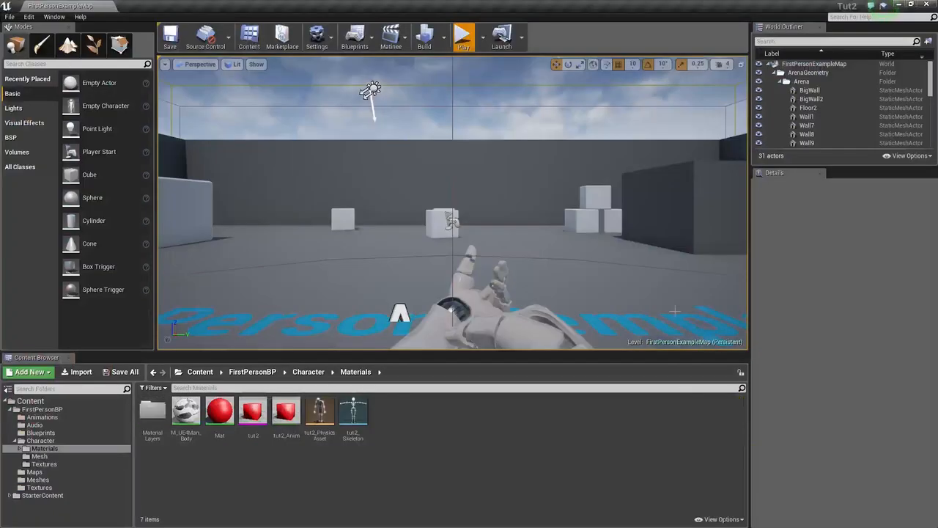
{"action": "left_click", "coordinate": [523, 132]}
{"action": "right_click_drag", "start_coordinate": [523, 132], "coordinate": [498, 206]}
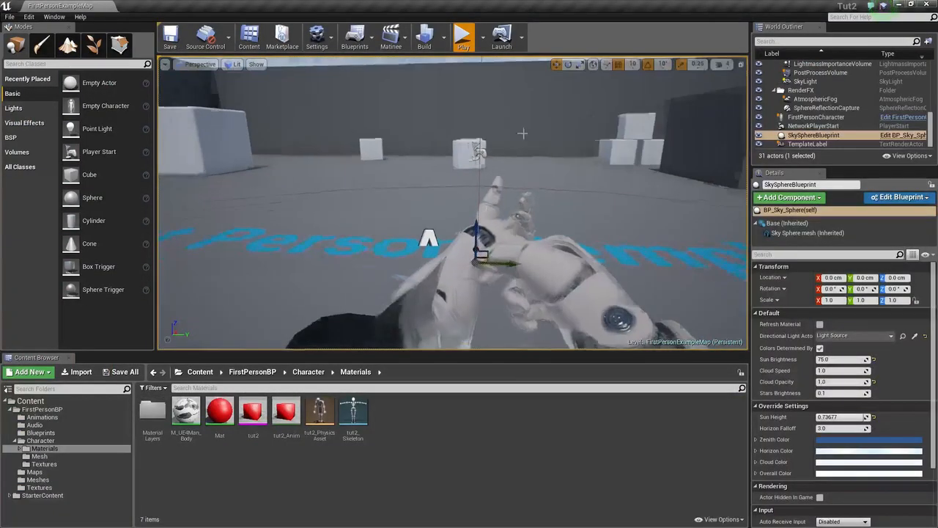
{"action": "scroll", "coordinate": [521, 156], "scroll_direction": "down", "scroll_amount": 6}
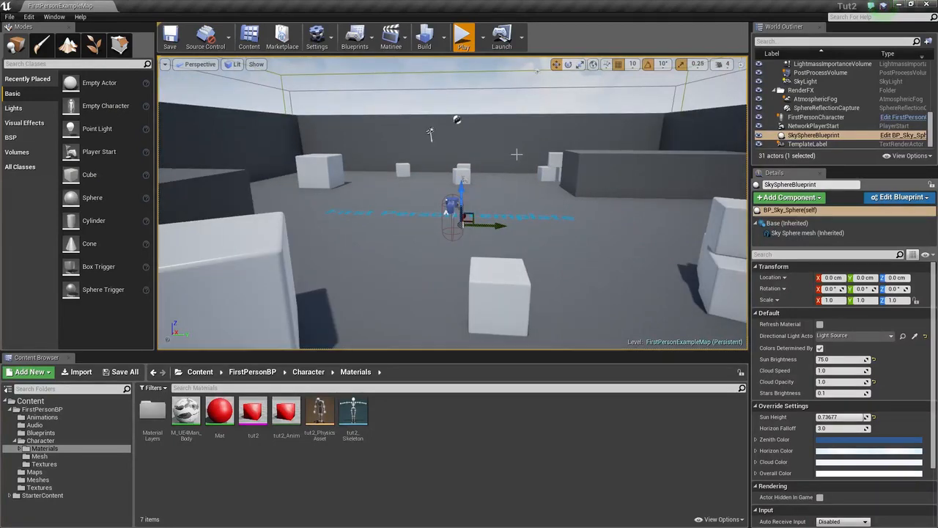
{"action": "right_click_drag", "start_coordinate": [516, 154], "coordinate": [366, 103]}
{"action": "key", "text": "s"}
{"action": "right_click_drag", "start_coordinate": [571, 110], "coordinate": [598, 145]}
{"action": "right_click", "coordinate": [598, 145]}
{"action": "right_click_drag", "start_coordinate": [557, 211], "coordinate": [630, 257]}
{"action": "right_click_drag", "start_coordinate": [514, 183], "coordinate": [440, 183]}
{"action": "right_click", "coordinate": [503, 178]}
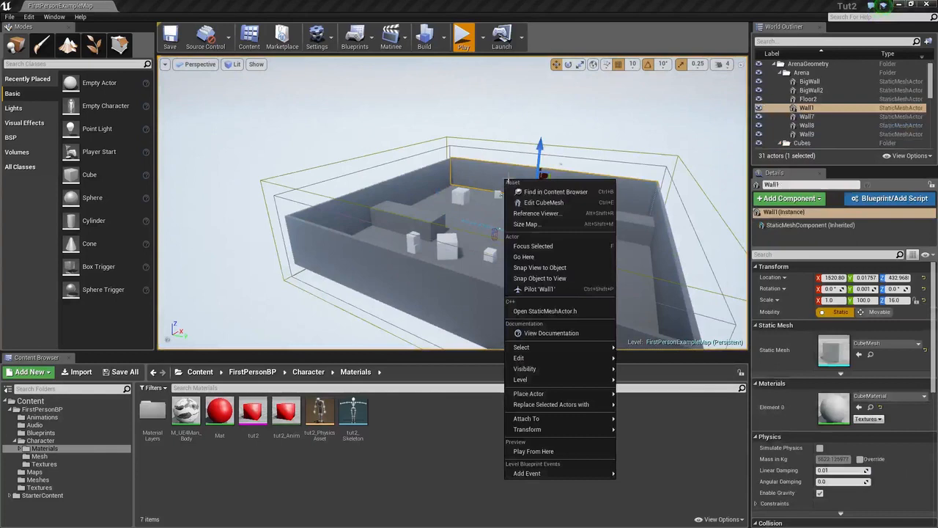
{"action": "right_click", "coordinate": [476, 152]}
{"action": "left_click", "coordinate": [471, 119]}
{"action": "right_click_drag", "start_coordinate": [588, 159], "coordinate": [445, 124]}
{"action": "scroll", "coordinate": [445, 124], "scroll_direction": "up", "scroll_amount": 3}
{"action": "scroll", "coordinate": [883, 89], "scroll_direction": "up", "scroll_amount": 3}
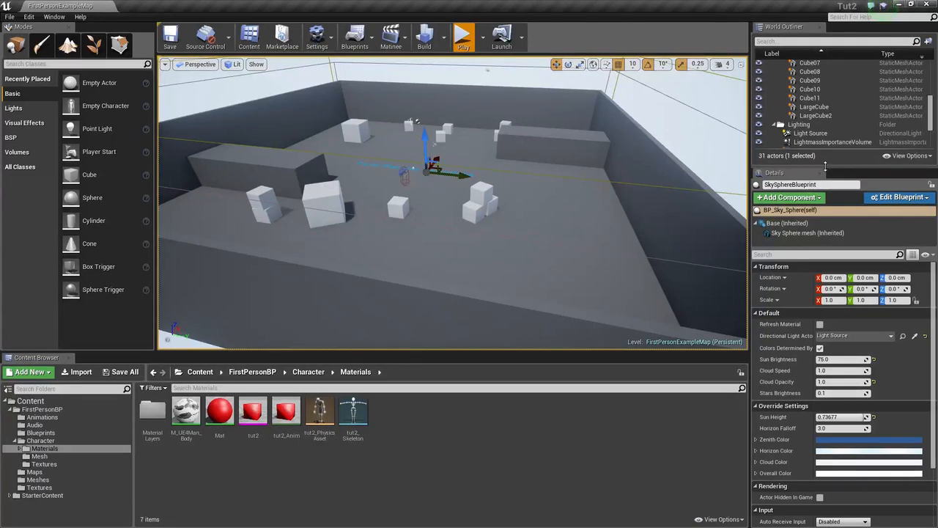
- Enlarge the World Outliner and look through the level's list of actors
{"action": "left_click_drag", "start_coordinate": [849, 173], "coordinate": [849, 312]}
{"action": "scroll", "coordinate": [792, 119], "scroll_direction": "up", "scroll_amount": 5}
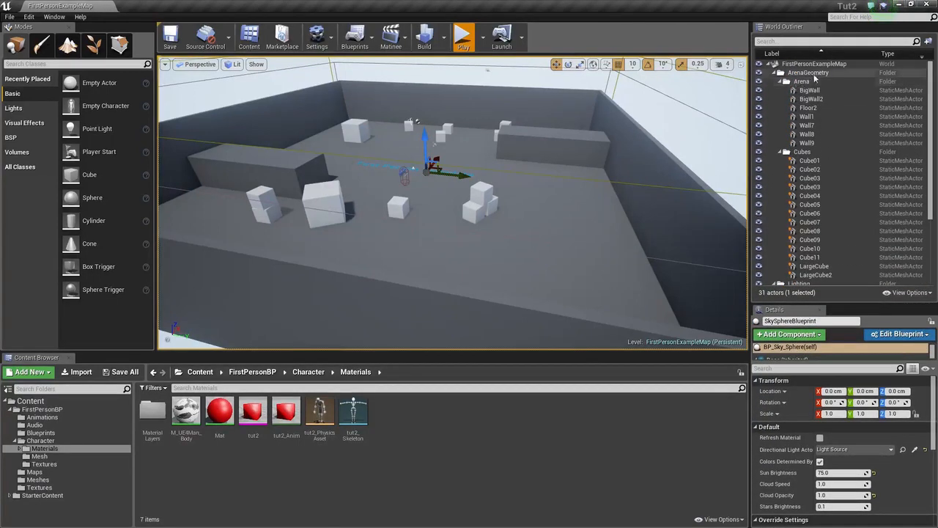
{"action": "scroll", "coordinate": [792, 119], "scroll_direction": "down", "scroll_amount": 5}
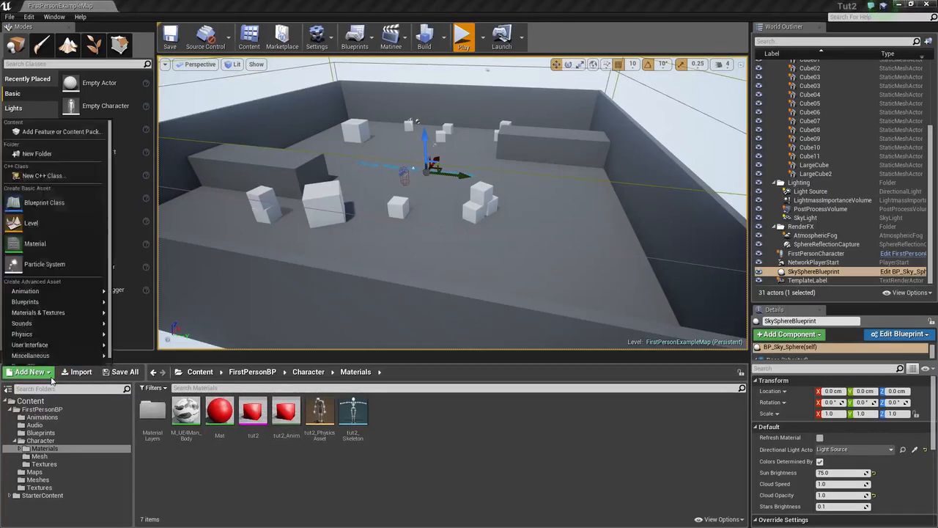
- Examine the asset types that can be created in the Content Browser, including the animation, sound and physics categories
{"action": "left_click", "coordinate": [29, 371]}
{"action": "mouse_move", "coordinate": [53, 287]}
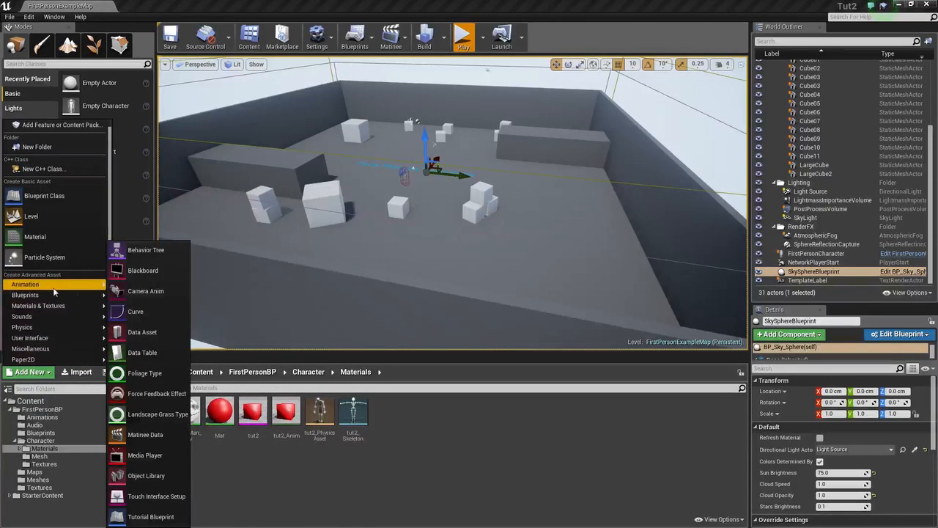
{"action": "mouse_move", "coordinate": [79, 306]}
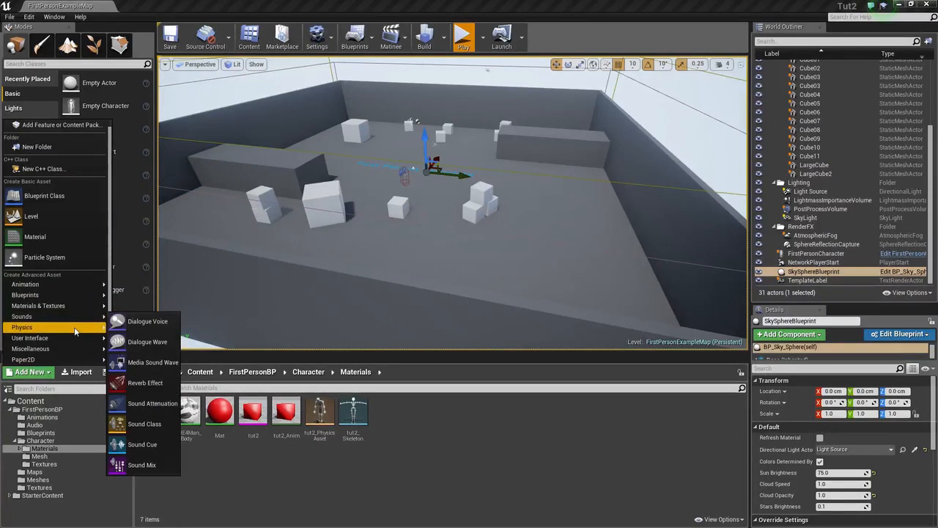
{"action": "mouse_move", "coordinate": [75, 331]}
{"action": "left_click", "coordinate": [30, 94]}
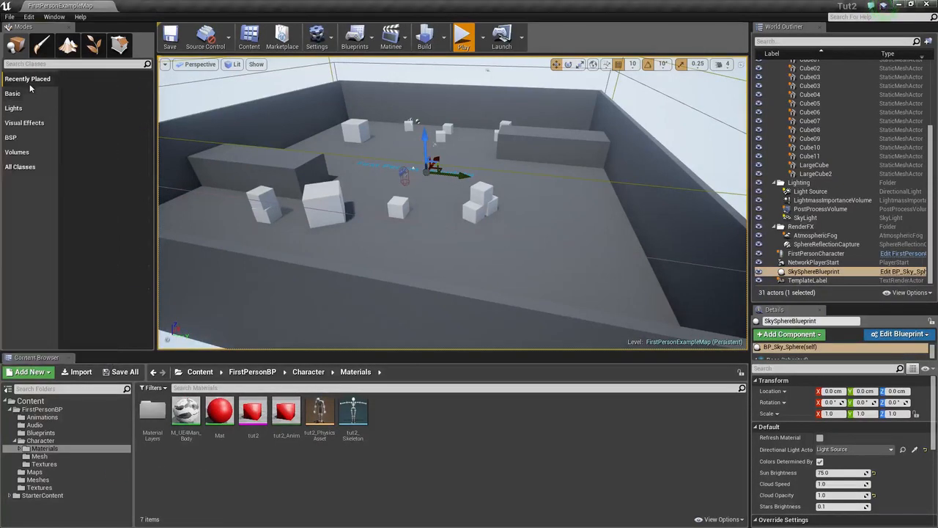
- Examine the Landscape, Foliage, Geometry Editing and Paint modes, ending back in Place mode
{"action": "left_click", "coordinate": [29, 94]}
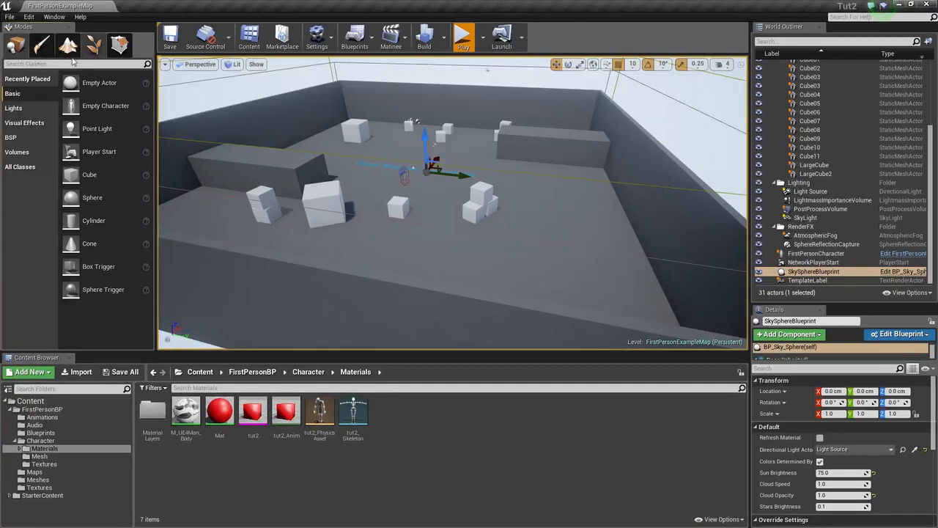
{"action": "left_click", "coordinate": [41, 46]}
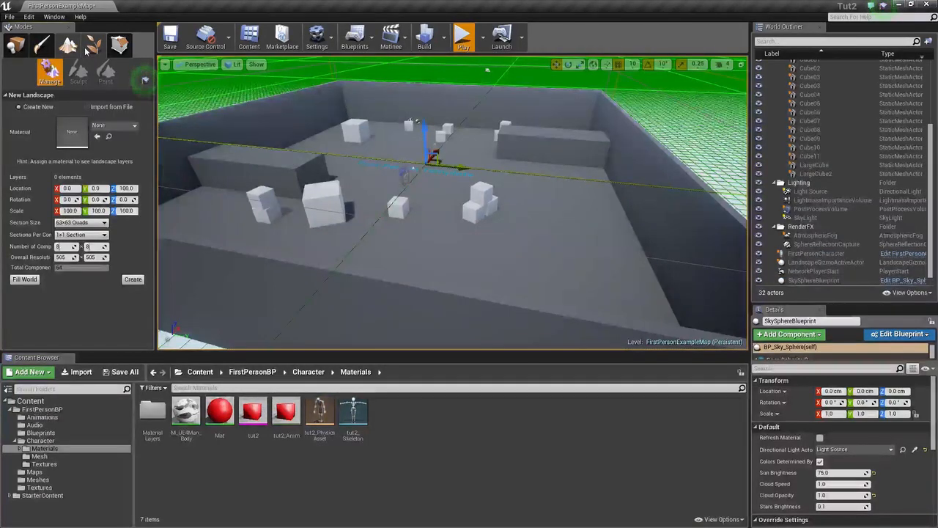
{"action": "left_click", "coordinate": [95, 48]}
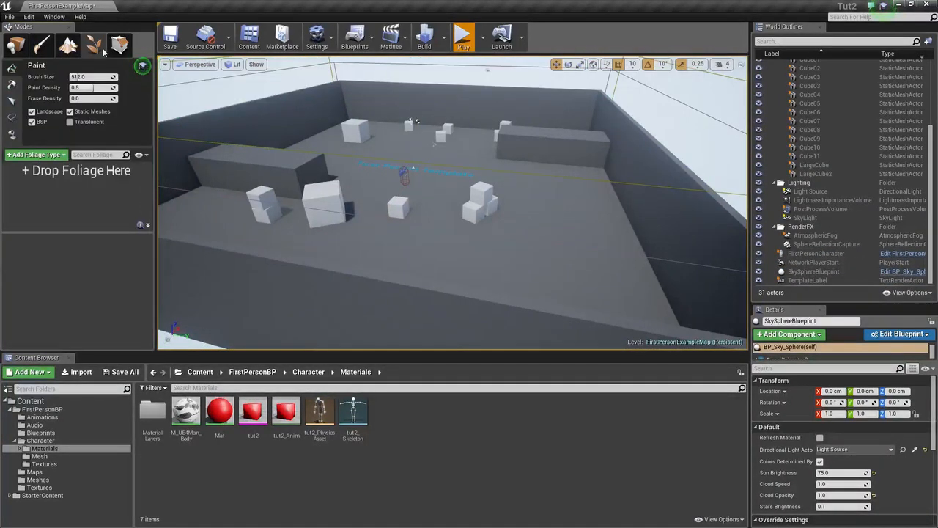
{"action": "left_click", "coordinate": [119, 45]}
{"action": "left_click", "coordinate": [40, 46]}
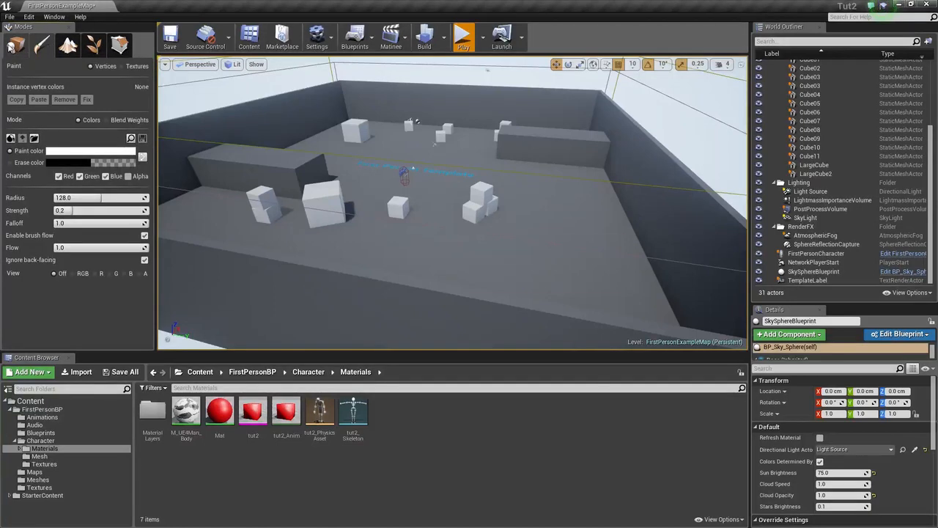
{"action": "left_click", "coordinate": [17, 46]}
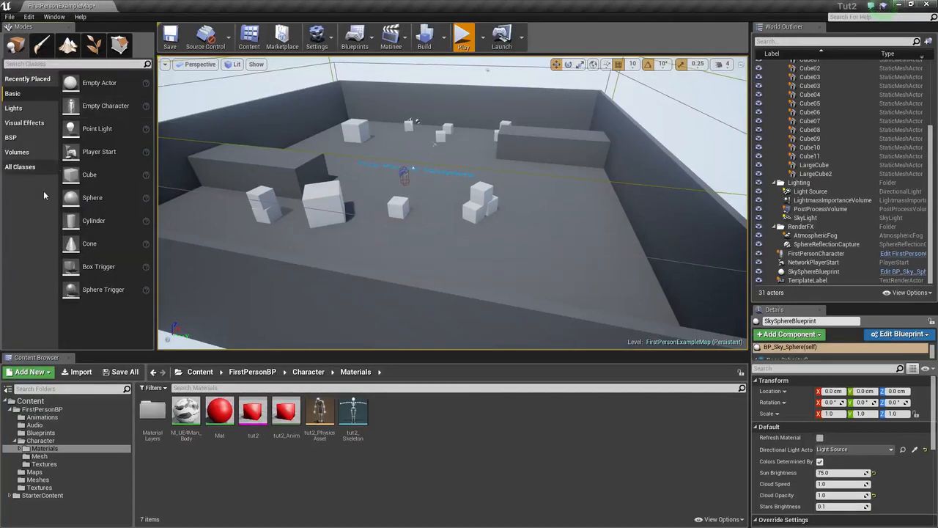
- Look through the placeable actors in the Visual Effects, BSP and Volumes categories
{"action": "left_click", "coordinate": [29, 123]}
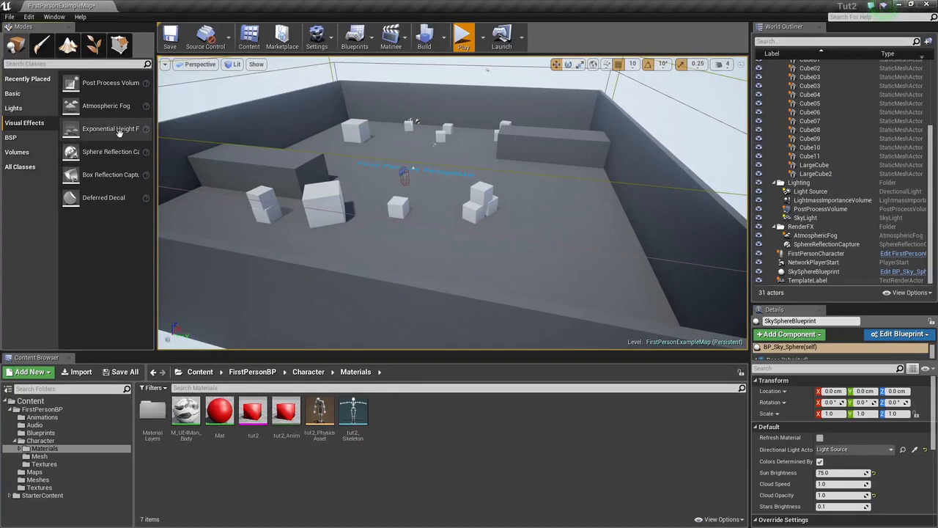
{"action": "left_click", "coordinate": [13, 137]}
{"action": "left_click", "coordinate": [19, 152]}
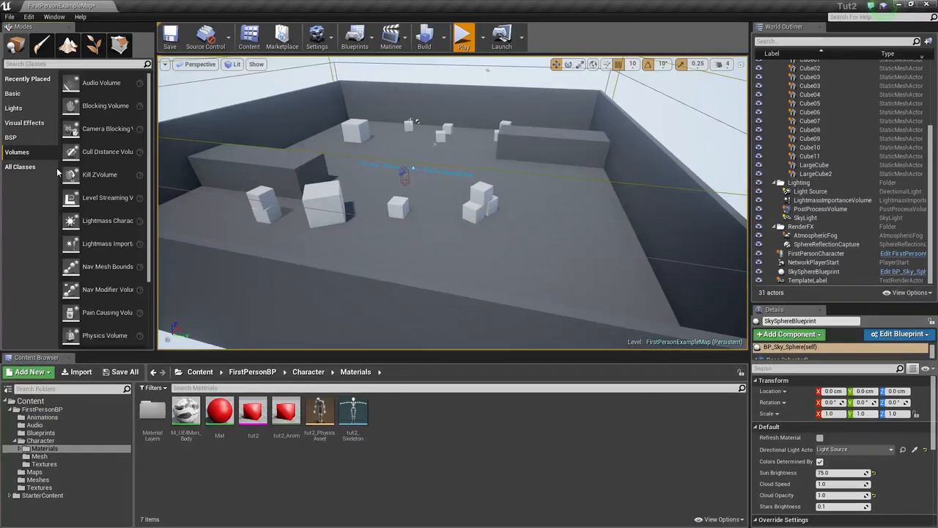
{"action": "scroll", "coordinate": [90, 220], "scroll_direction": "down", "scroll_amount": 3}
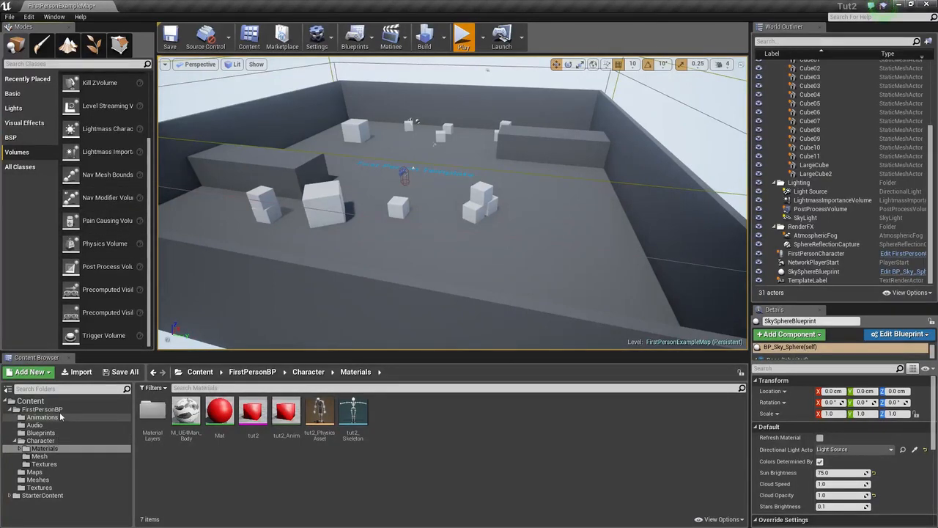
- Browse the Blueprints and Particles folders inside StarterContent
{"action": "left_click", "coordinate": [40, 496]}
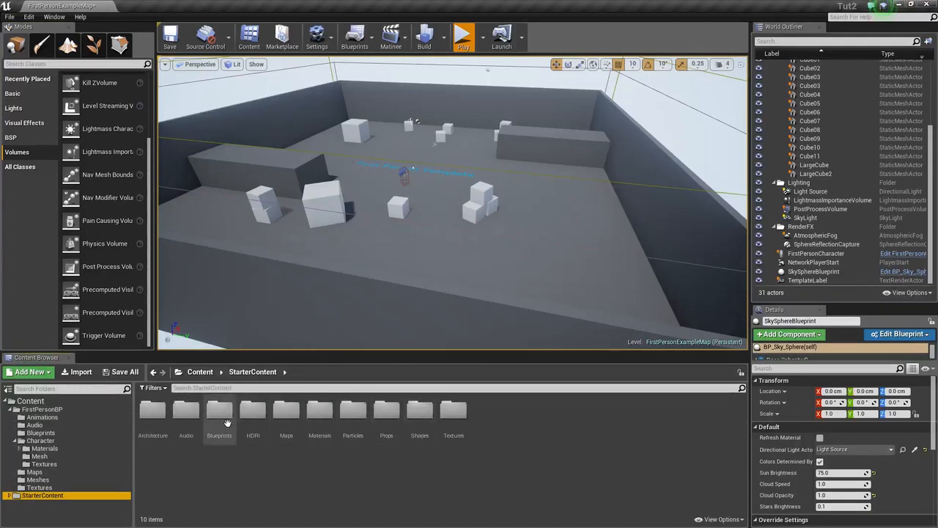
{"action": "double_click", "coordinate": [204, 411]}
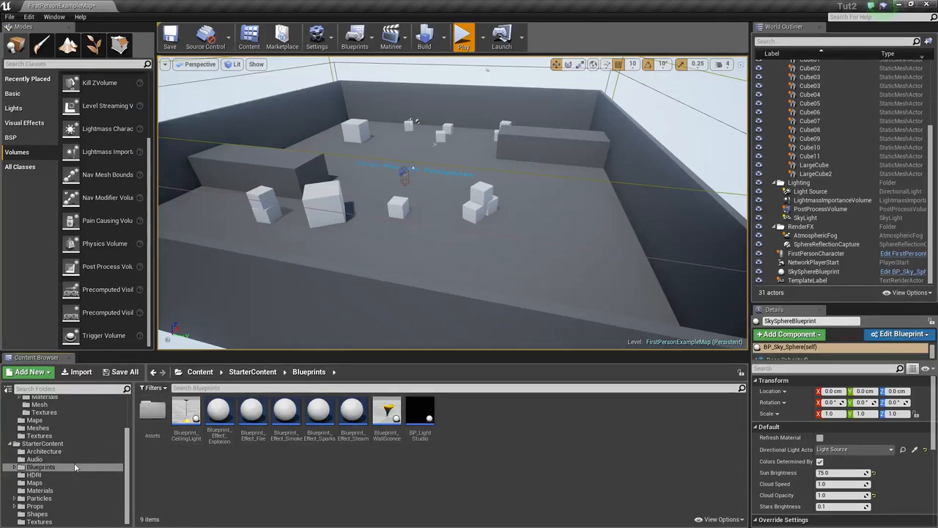
{"action": "left_click", "coordinate": [38, 498]}
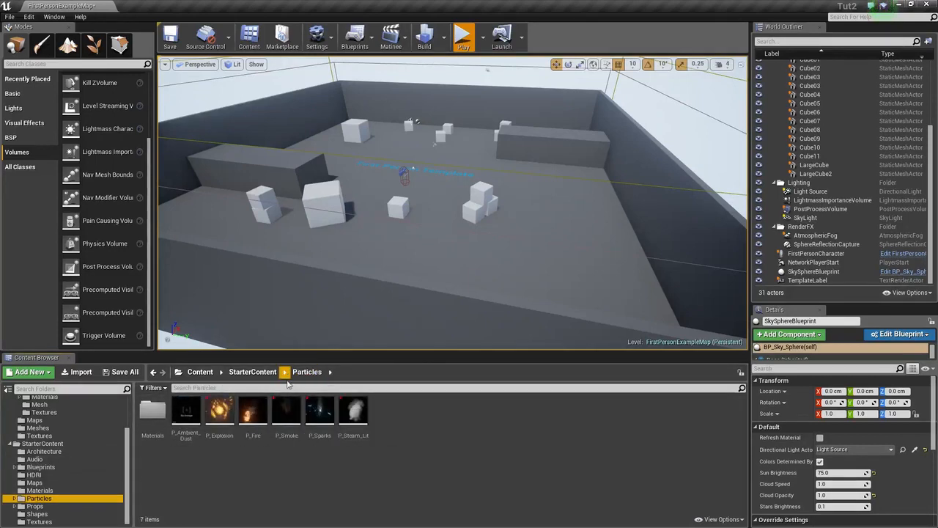
- Open the P_Explosion particle system in a maximized editor, examine its emitters and modules, and return to the level
{"action": "left_click", "coordinate": [217, 412]}
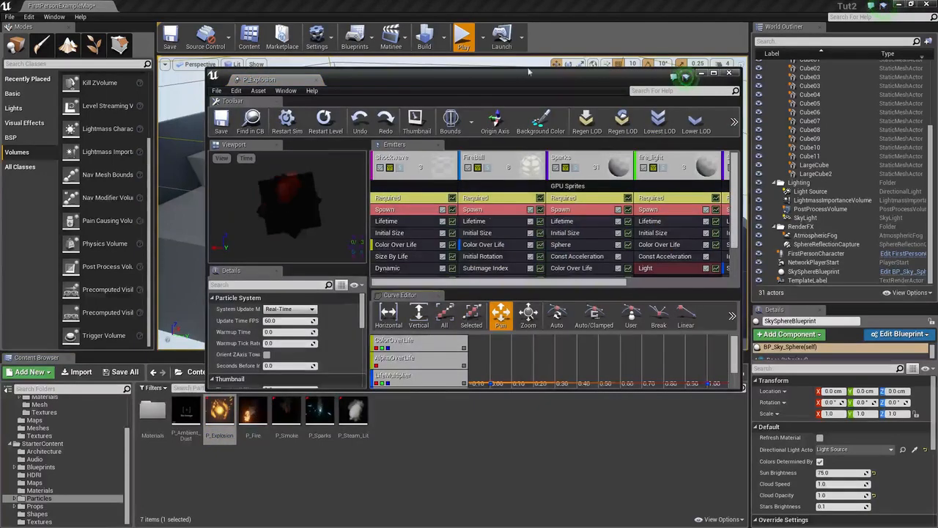
{"action": "left_click_drag", "start_coordinate": [359, 79], "coordinate": [358, 5]}
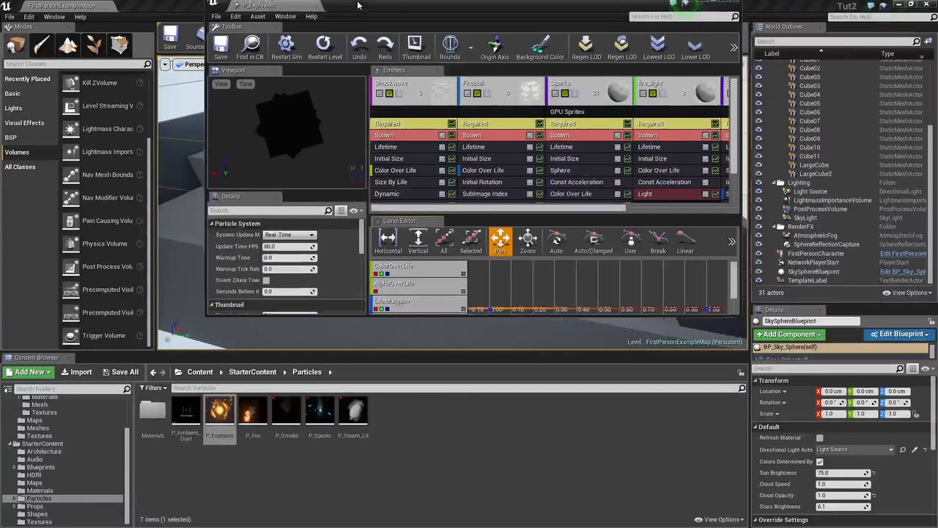
{"action": "double_click", "coordinate": [358, 5]}
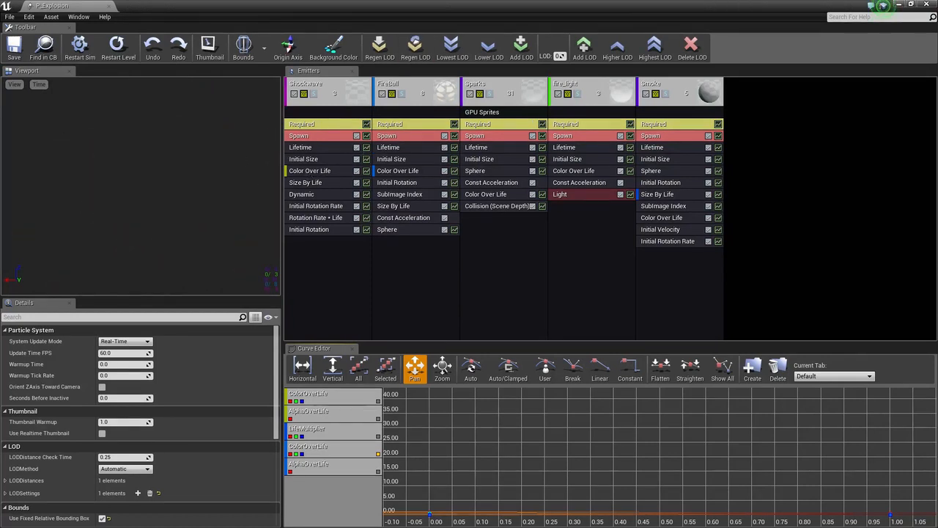
{"action": "left_click", "coordinate": [900, 5]}
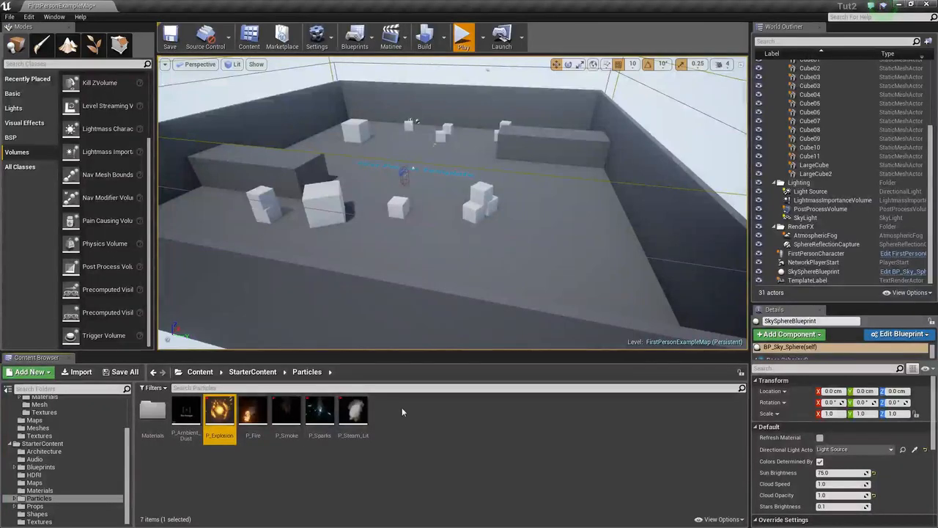
- Place a P_Sparks emitter on the arena floor near the cubes, and delete it again
{"action": "left_click", "coordinate": [319, 413]}
{"action": "left_click_drag", "start_coordinate": [435, 194], "coordinate": [438, 191]}
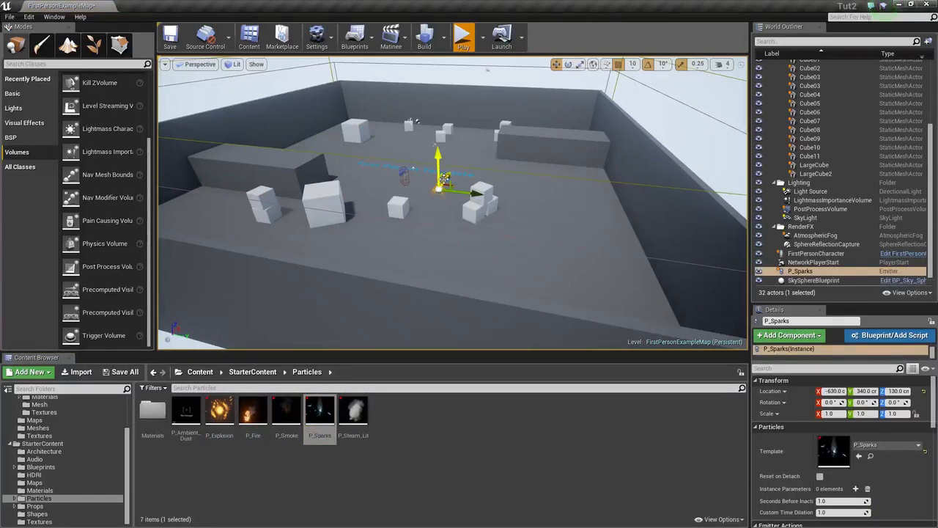
{"action": "key", "text": "Delete"}
- Open the FirstPersonCharacter blueprint from the FirstPersonBP Blueprints folder and survey the node groups in its event graph
{"action": "scroll", "coordinate": [77, 453], "scroll_direction": "up", "scroll_amount": 3}
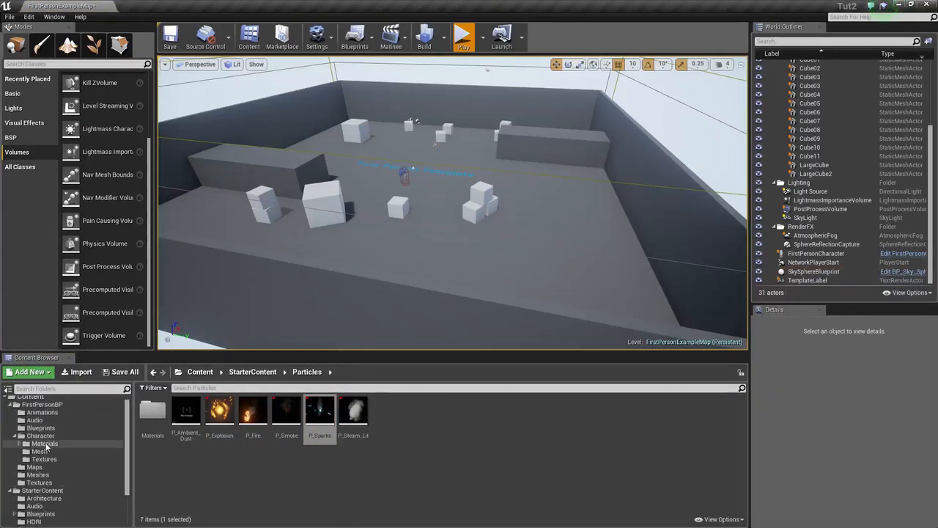
{"action": "left_click", "coordinate": [40, 427]}
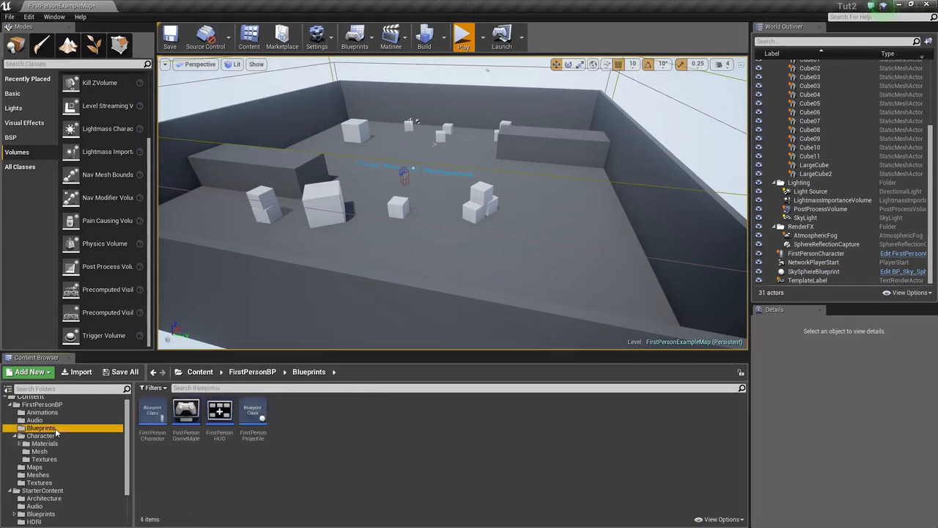
{"action": "double_click", "coordinate": [152, 414]}
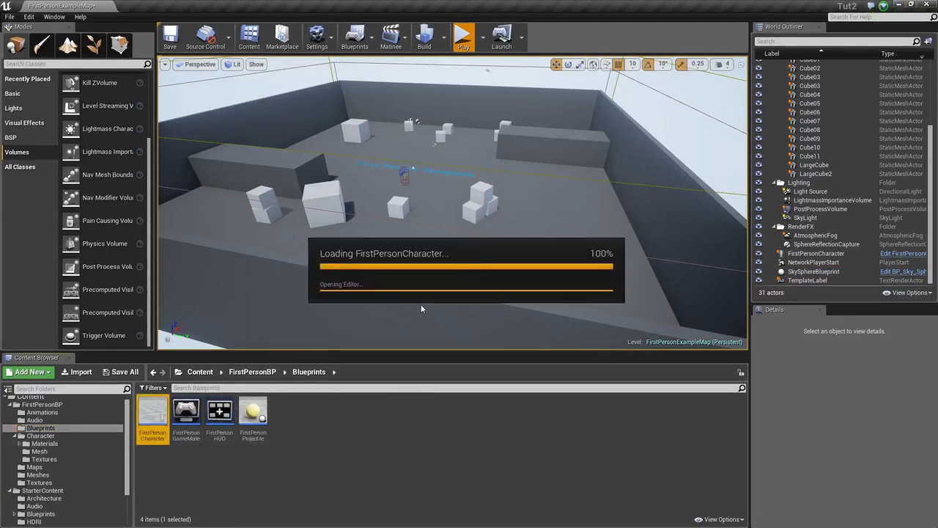
{"action": "scroll", "coordinate": [406, 275], "scroll_direction": "down", "scroll_amount": 7}
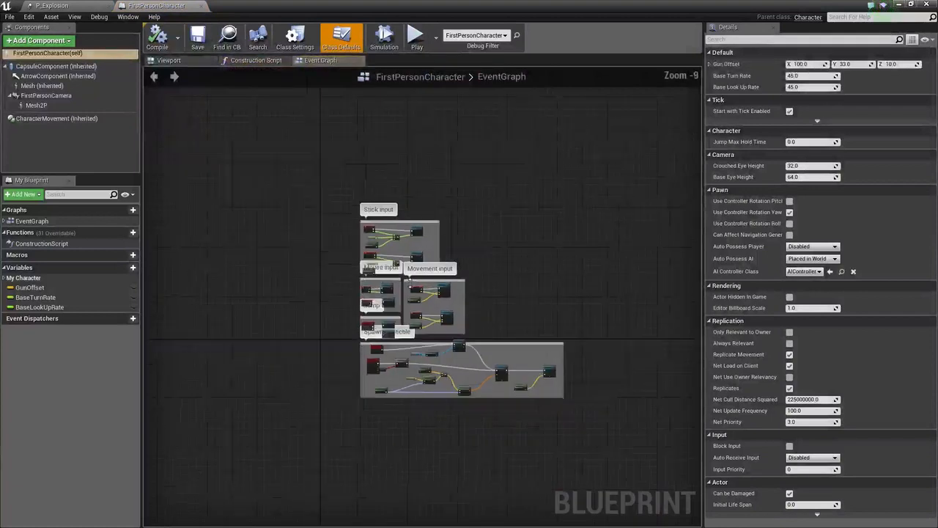
{"action": "scroll", "coordinate": [406, 276], "scroll_direction": "up", "scroll_amount": 5}
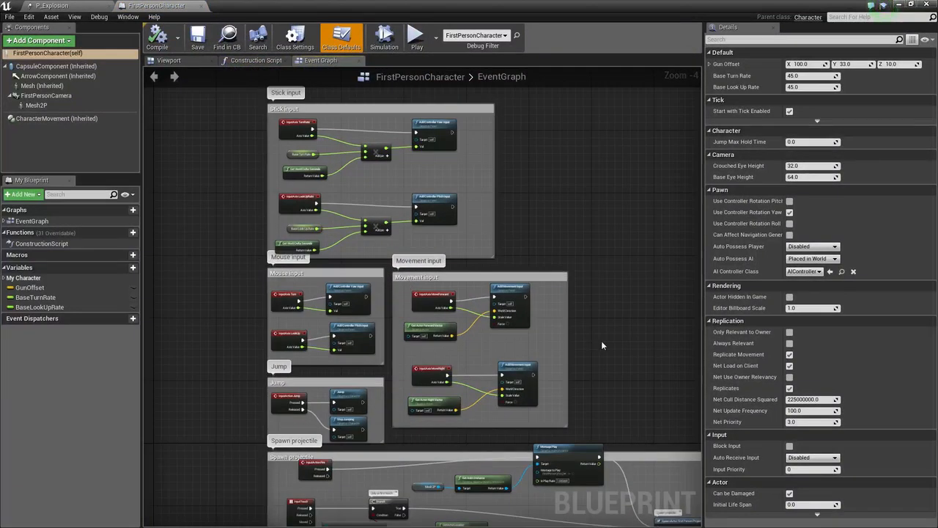
{"action": "right_click_drag", "start_coordinate": [644, 388], "coordinate": [548, 265]}
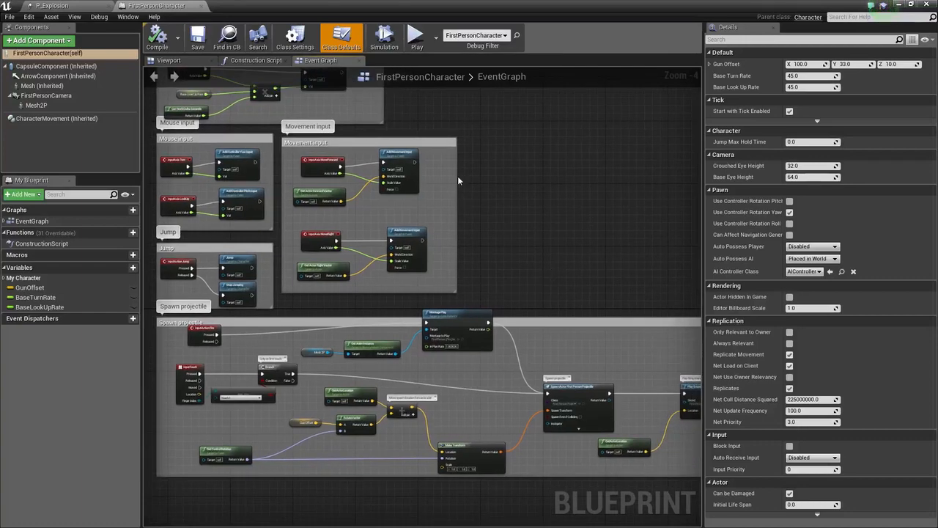
- Close the P_Explosion editor and examine the Spawn projectile nodes of the FirstPersonCharacter blueprint up close
{"action": "left_click", "coordinate": [88, 5]}
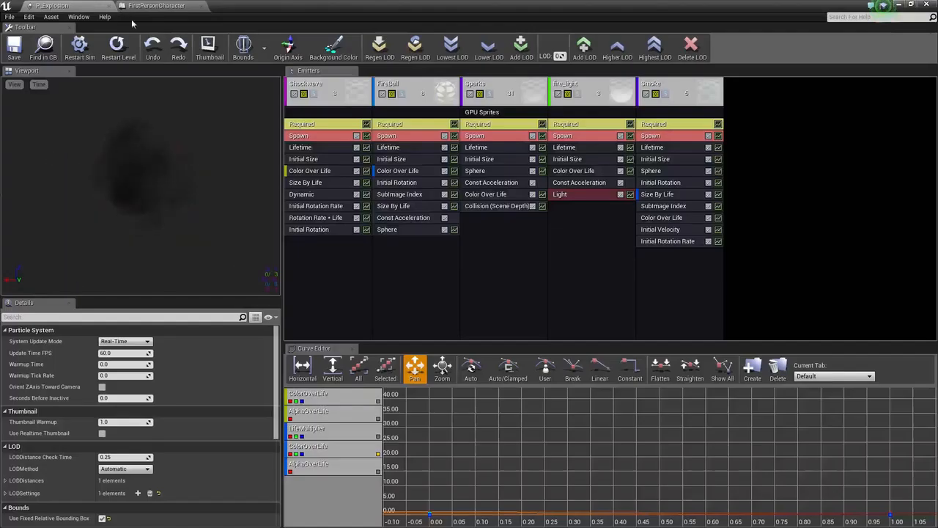
{"action": "left_click", "coordinate": [104, 7]}
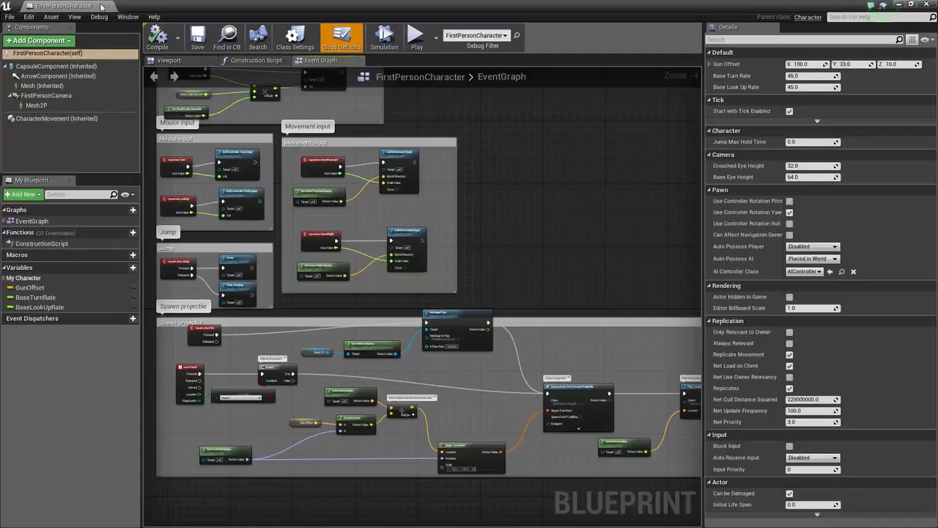
{"action": "scroll", "coordinate": [547, 382], "scroll_direction": "up", "scroll_amount": 5}
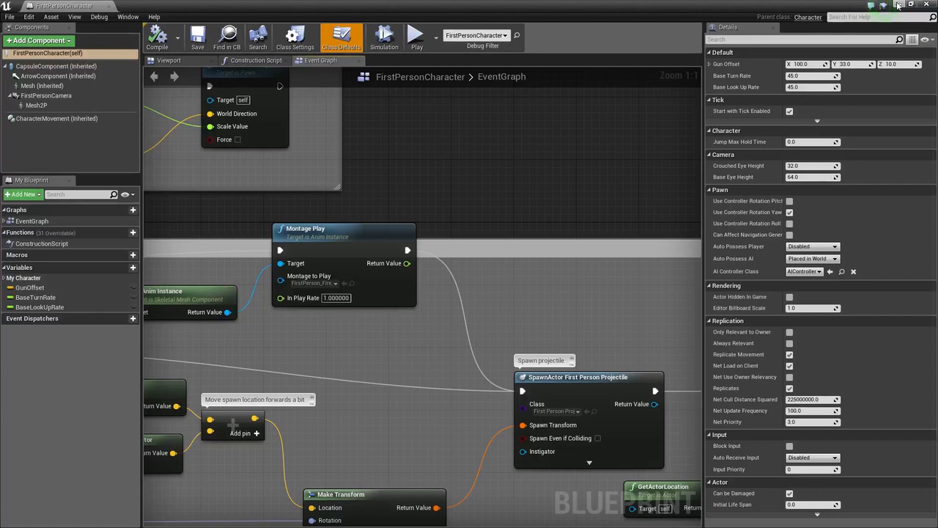
- Inspect the FirstPersonCharacter model in the blueprint's 3D view and select its FirstPersonCamera component
{"action": "left_click", "coordinate": [253, 60]}
{"action": "left_click", "coordinate": [175, 60]}
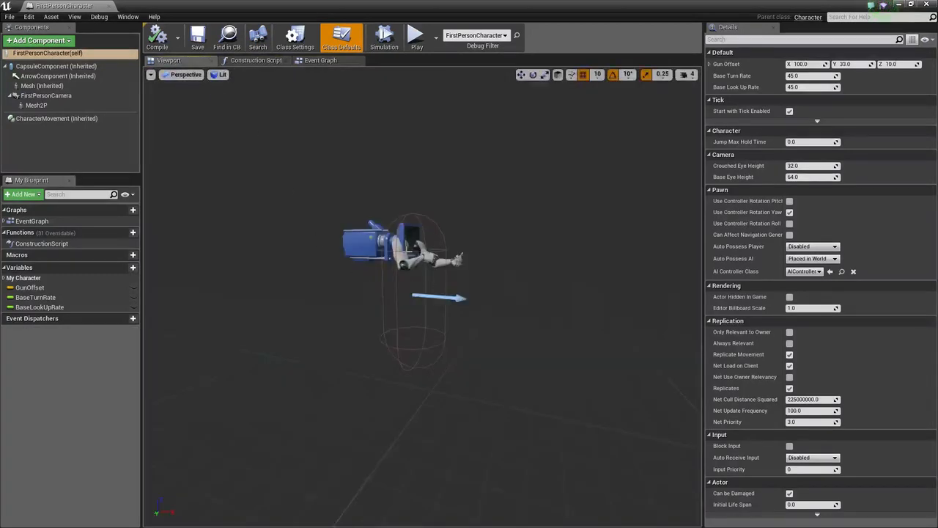
{"action": "right_click_drag", "start_coordinate": [541, 192], "coordinate": [470, 243]}
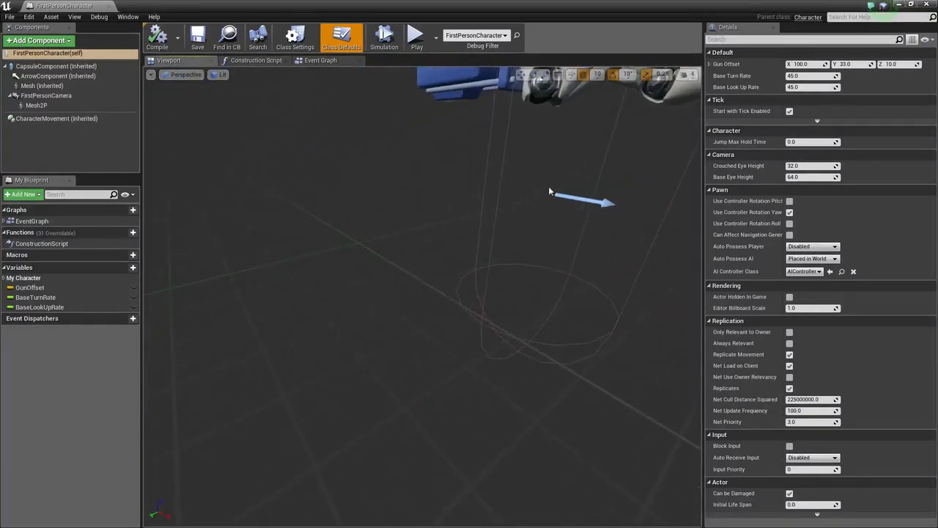
{"action": "scroll", "coordinate": [542, 191], "scroll_direction": "down", "scroll_amount": 3}
{"action": "right_click_drag", "start_coordinate": [562, 185], "coordinate": [579, 174]}
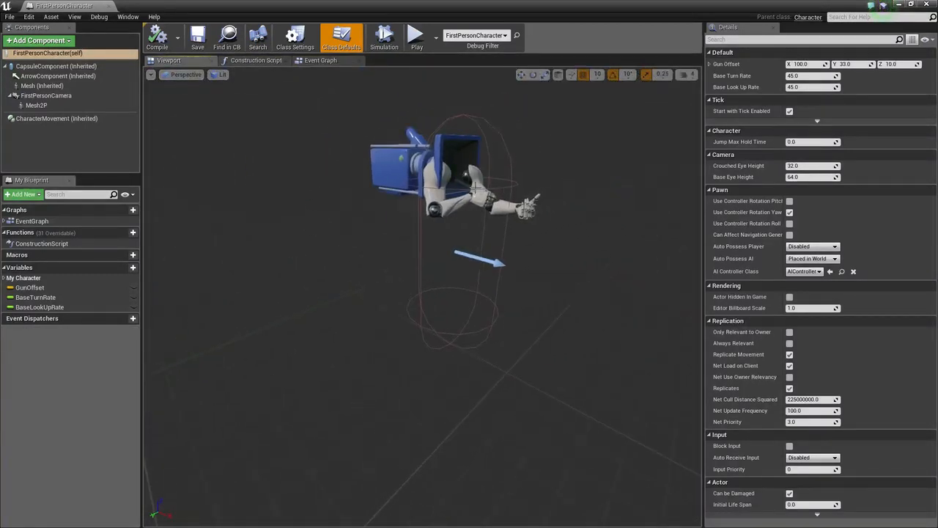
{"action": "left_click", "coordinate": [522, 217]}
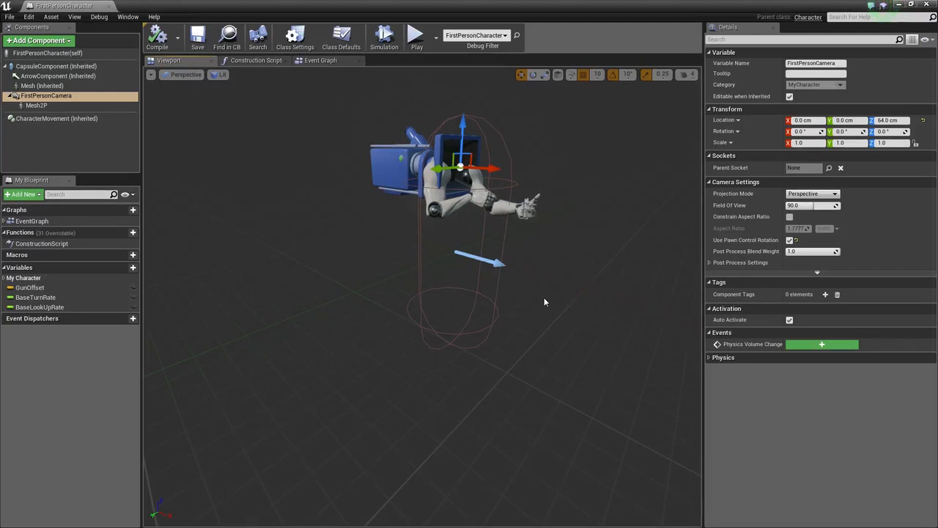
- Review the blueprint's event list, construction script and InputAxis Turn node, and close the FirstPersonCharacter blueprint
{"action": "left_click", "coordinate": [5, 222]}
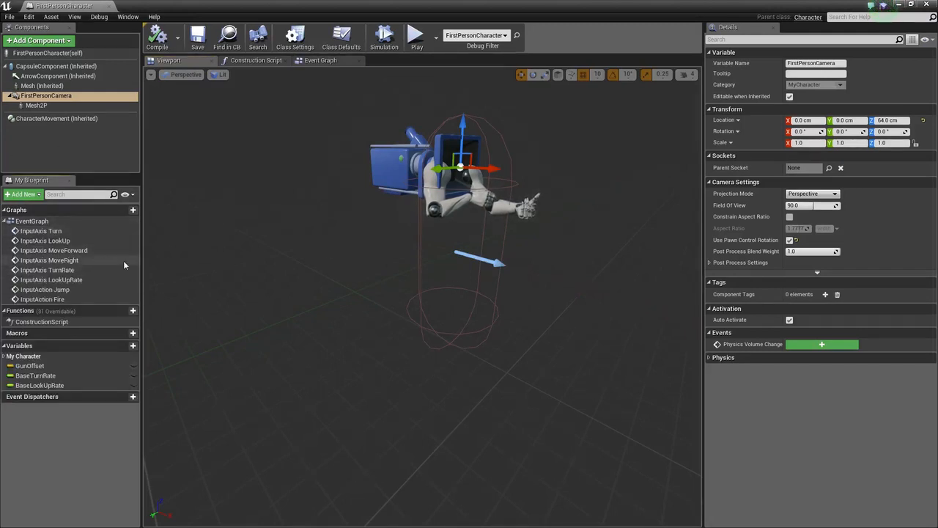
{"action": "left_click", "coordinate": [247, 61]}
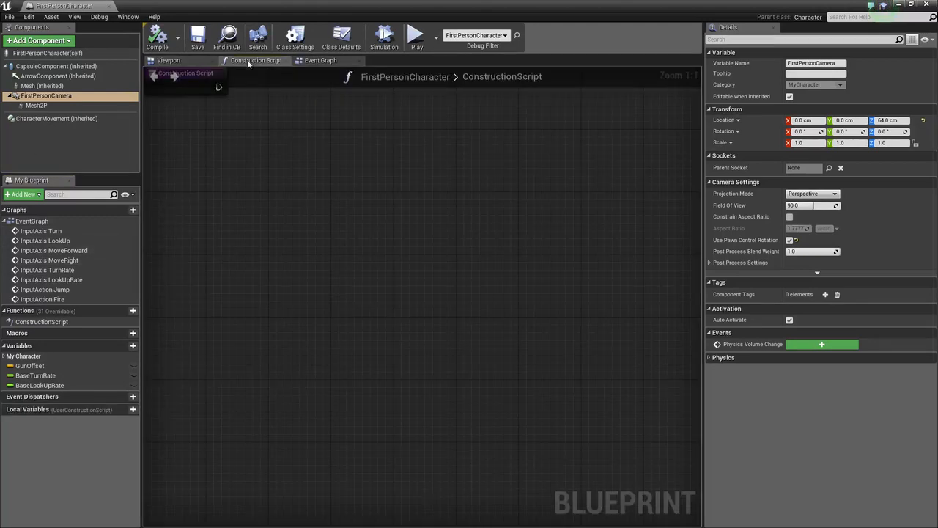
{"action": "double_click", "coordinate": [37, 231]}
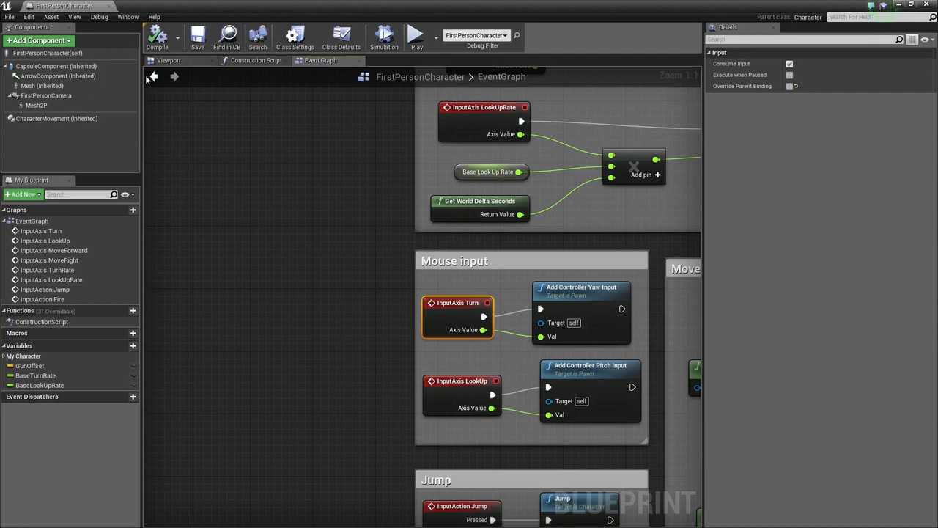
{"action": "scroll", "coordinate": [435, 267], "scroll_direction": "down", "scroll_amount": 2}
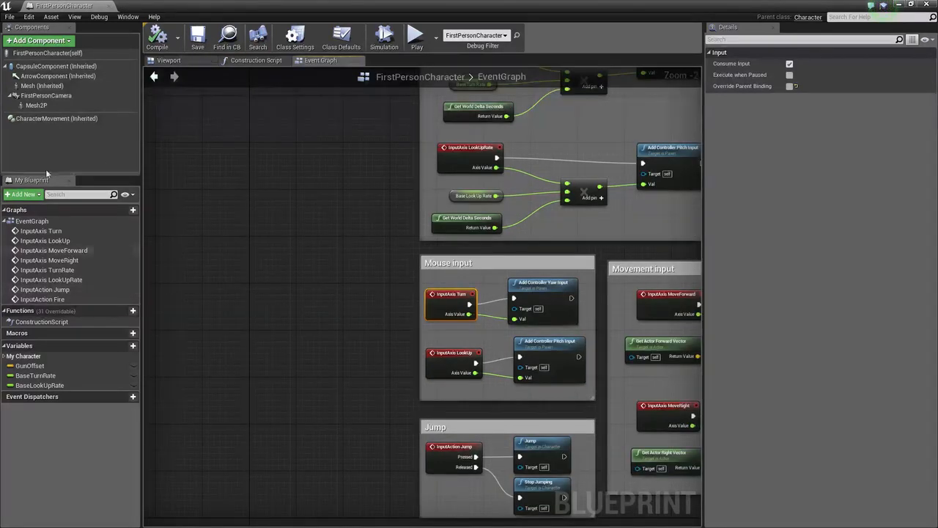
{"action": "left_click", "coordinate": [109, 7]}
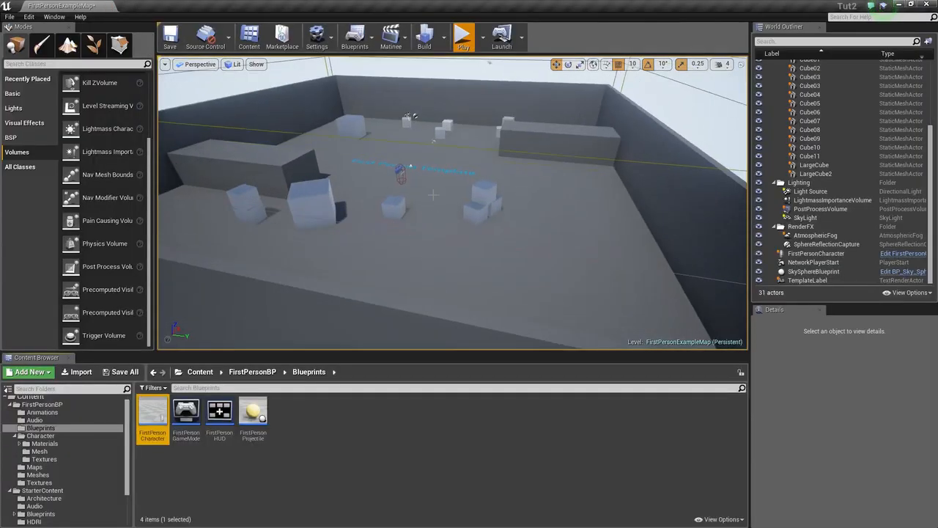
{"action": "right_click_drag", "start_coordinate": [538, 272], "coordinate": [505, 245]}
{"action": "right_click", "coordinate": [537, 275]}
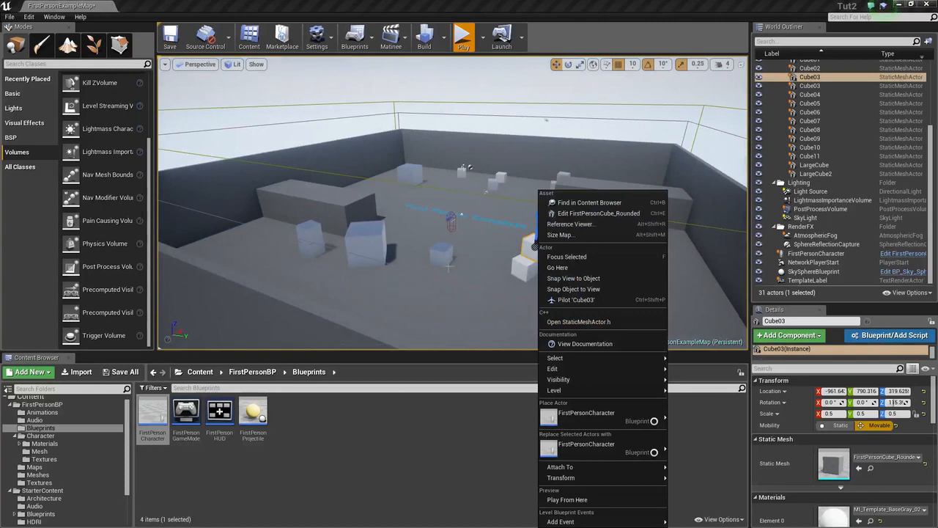
{"action": "left_click", "coordinate": [449, 266]}
{"action": "scroll", "coordinate": [449, 266], "scroll_direction": "up", "scroll_amount": 6}
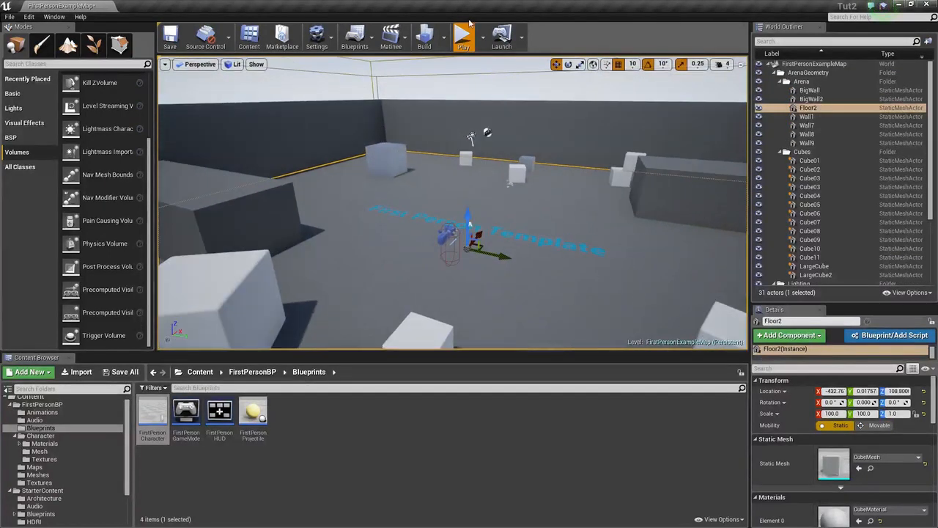
- Play-test the level in the editor, walking the first-person character around the cubes and jumping, and end the session
{"action": "left_click", "coordinate": [464, 32]}
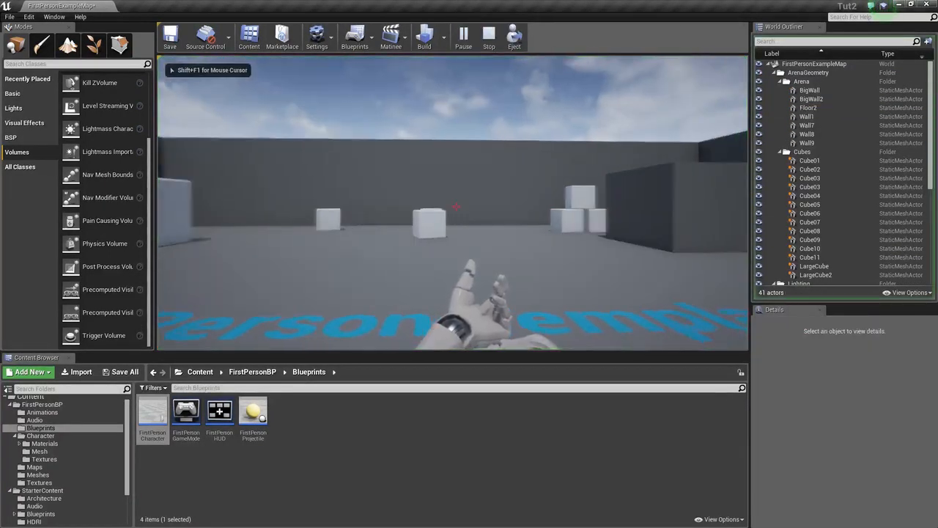
{"action": "key", "text": "w"}
{"action": "left_click", "coordinate": [455, 208]}
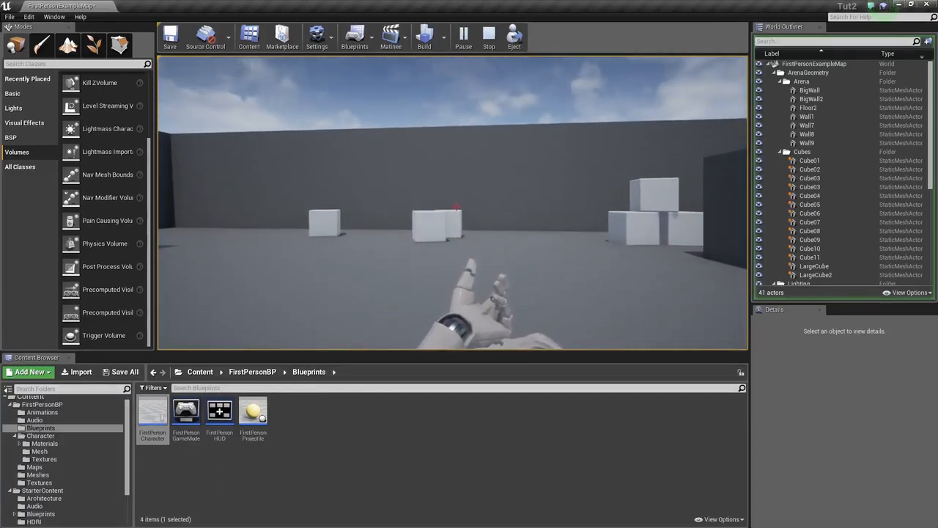
{"action": "key", "text": "w"}
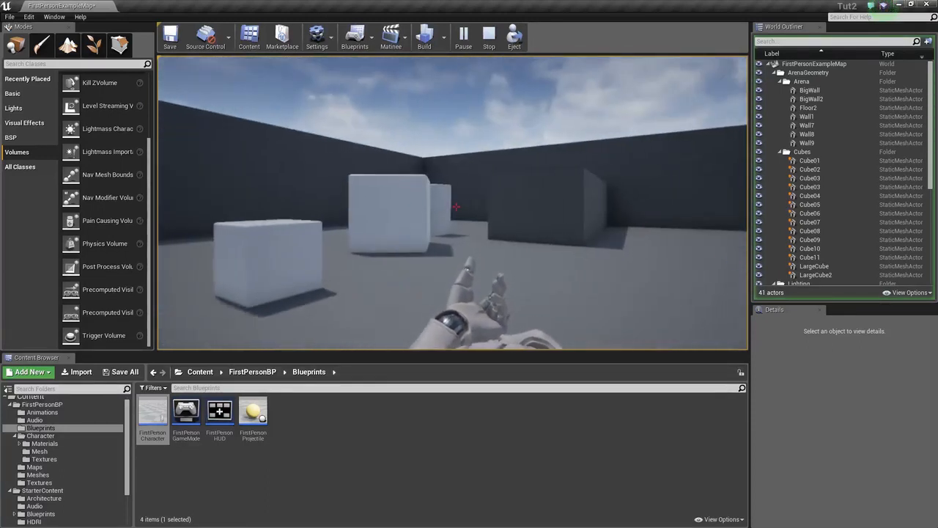
{"action": "key", "text": "w"}
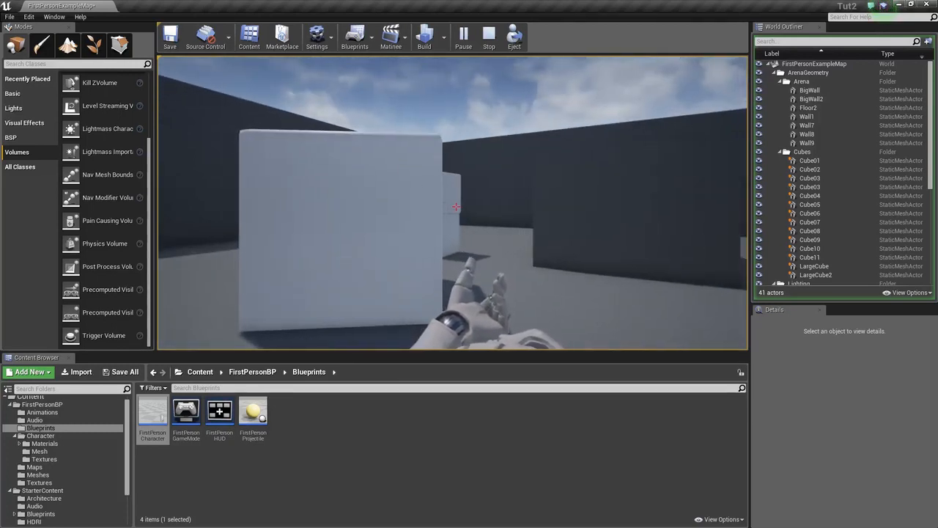
{"action": "key", "text": "w"}
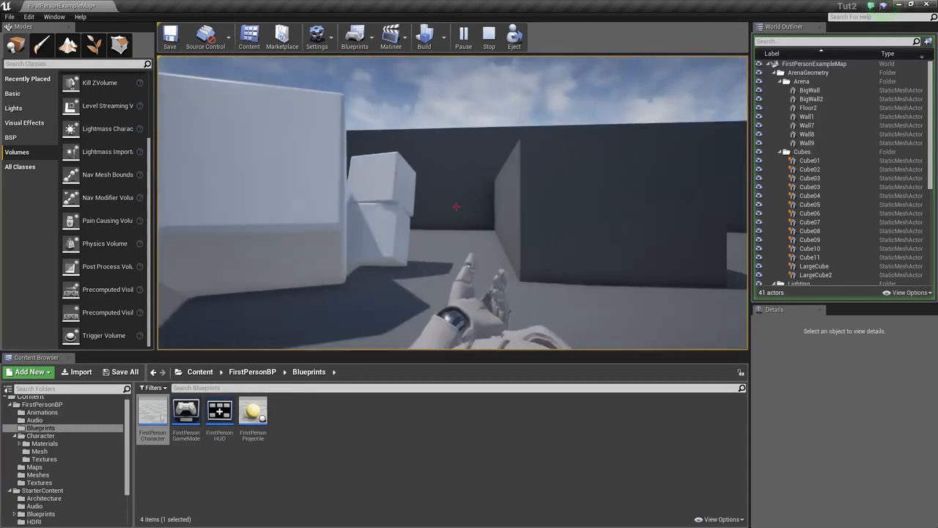
{"action": "key", "text": "w"}
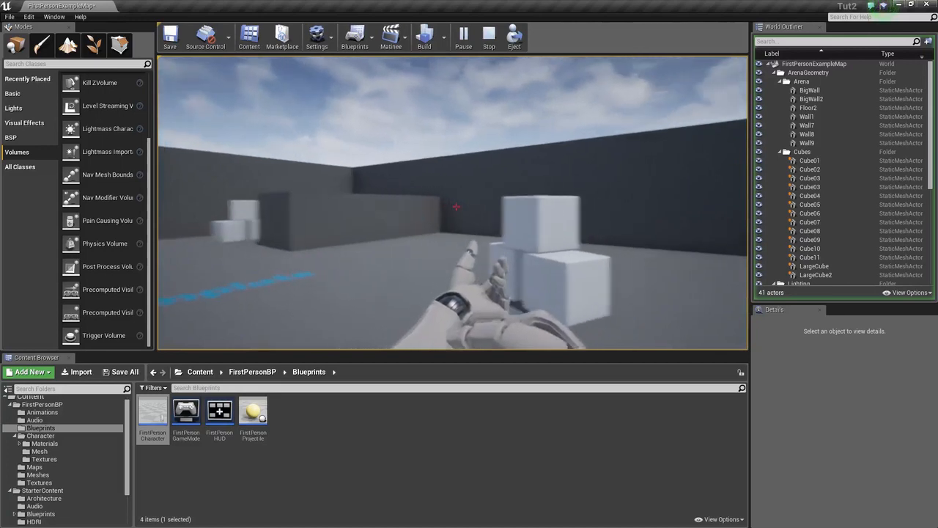
{"action": "key", "text": "w"}
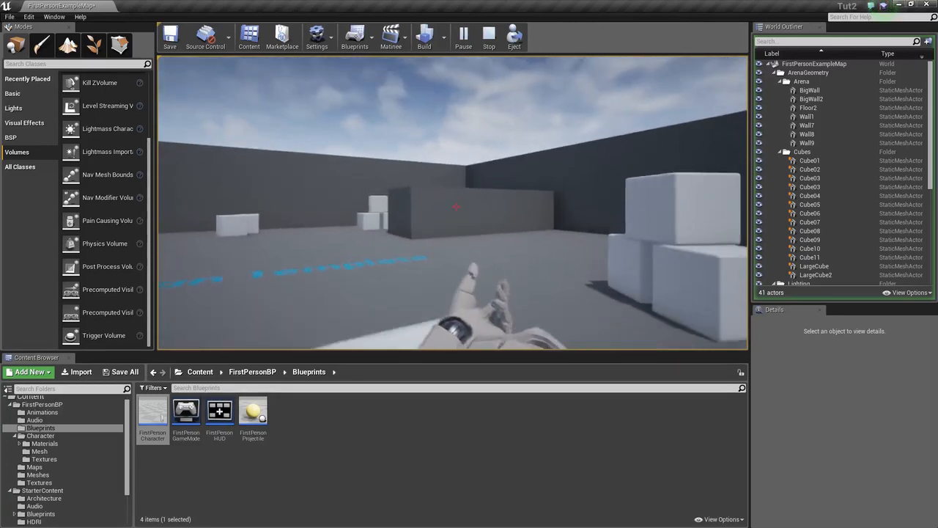
{"action": "key", "text": "w"}
{"action": "key", "text": "space"}
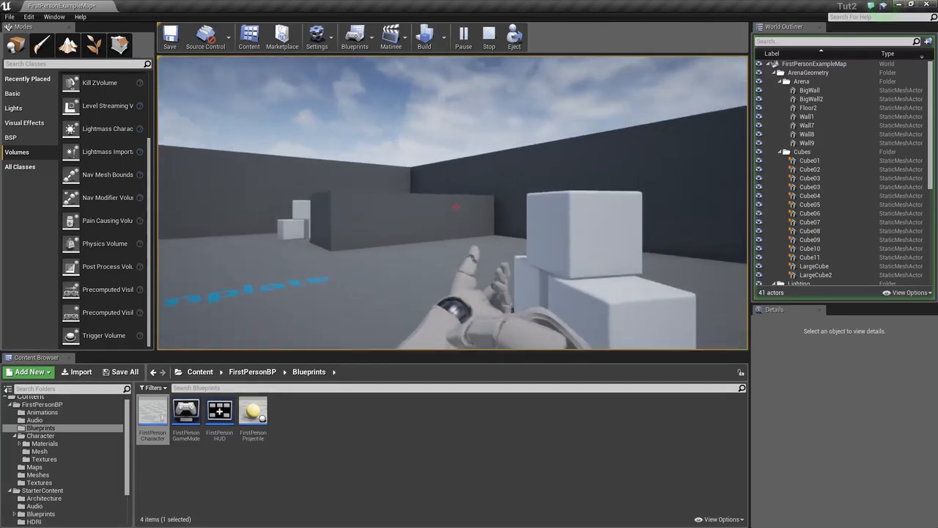
{"action": "key", "text": "space"}
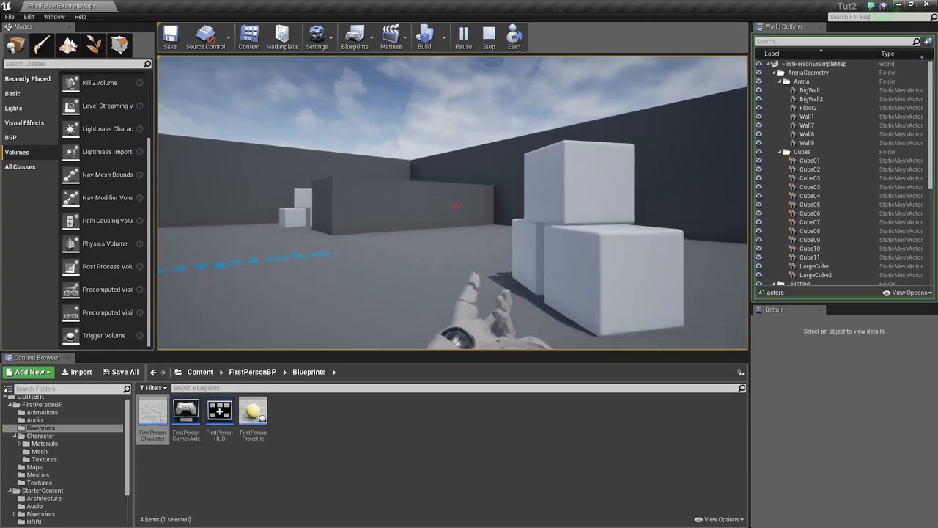
{"action": "key", "text": "Escape"}
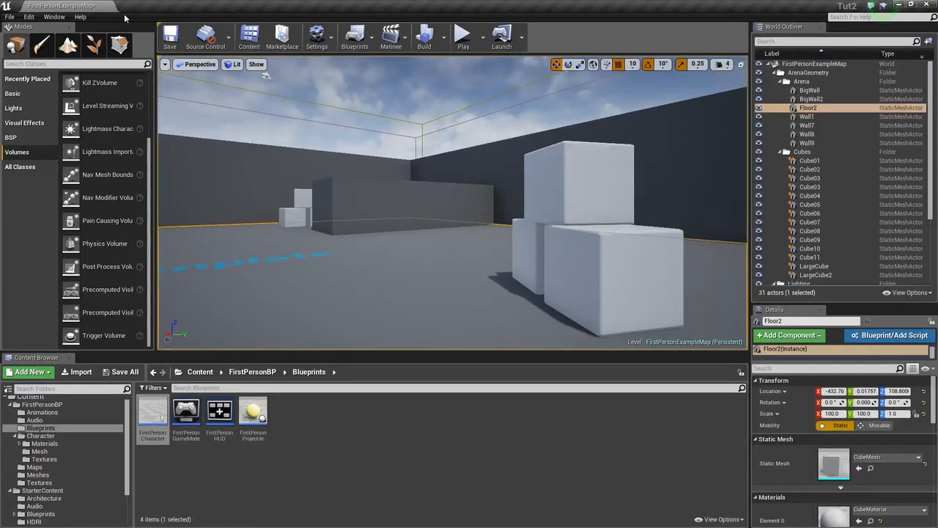
- Open the Plugins window and review the built-in Virtual Reality plugins
{"action": "left_click", "coordinate": [57, 17]}
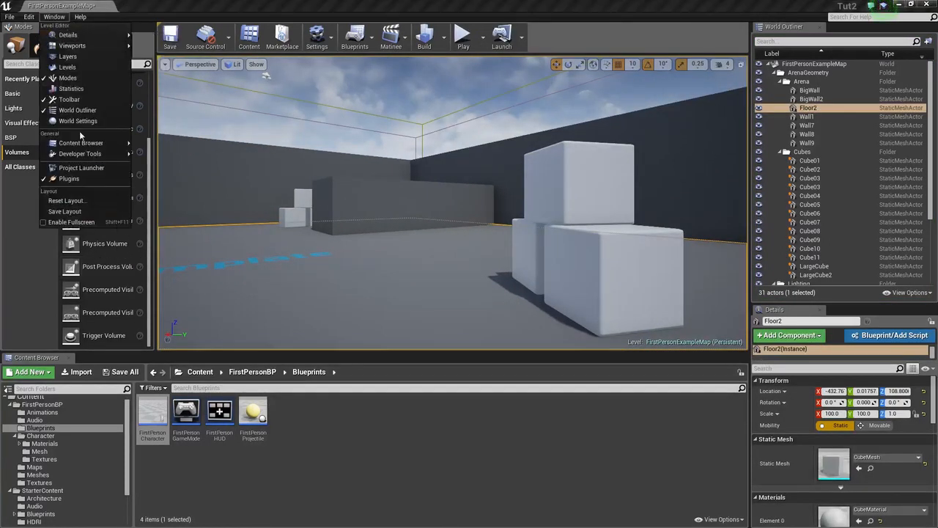
{"action": "left_click", "coordinate": [81, 178]}
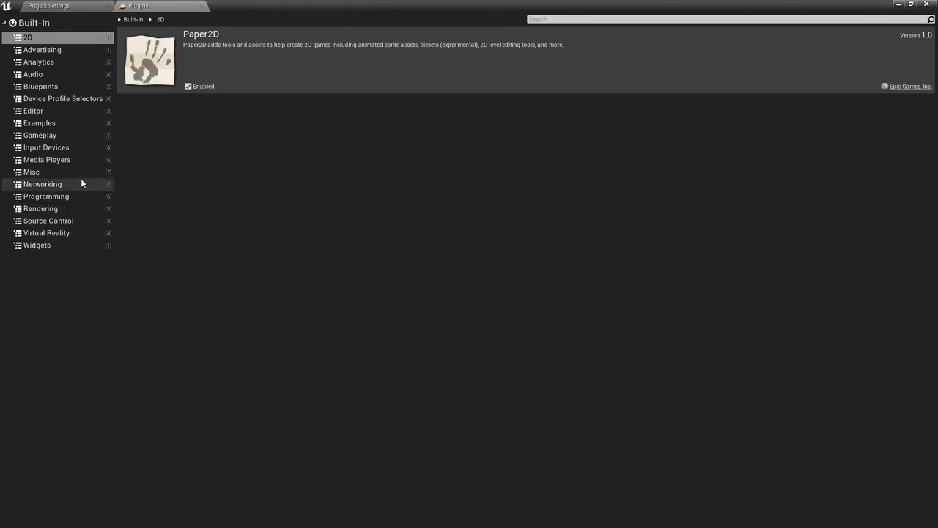
{"action": "left_click", "coordinate": [45, 234]}
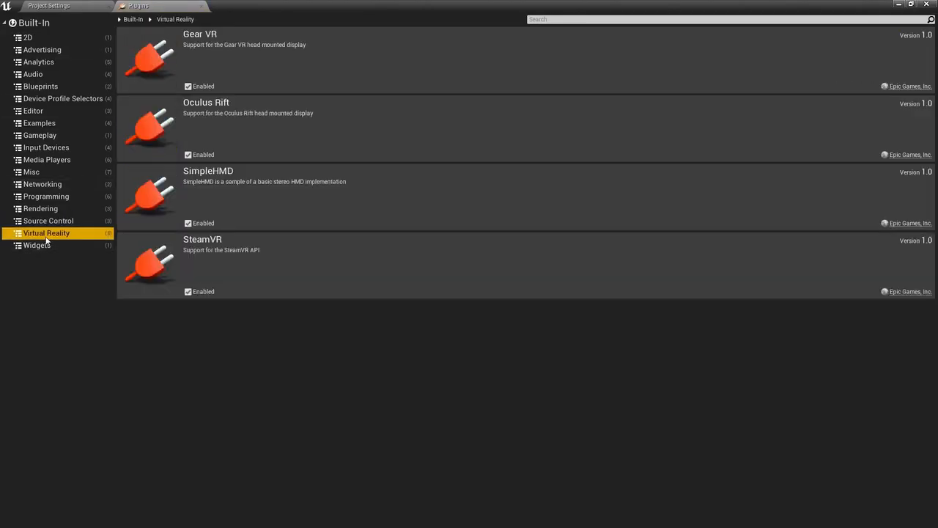
{"action": "left_click", "coordinate": [291, 114]}
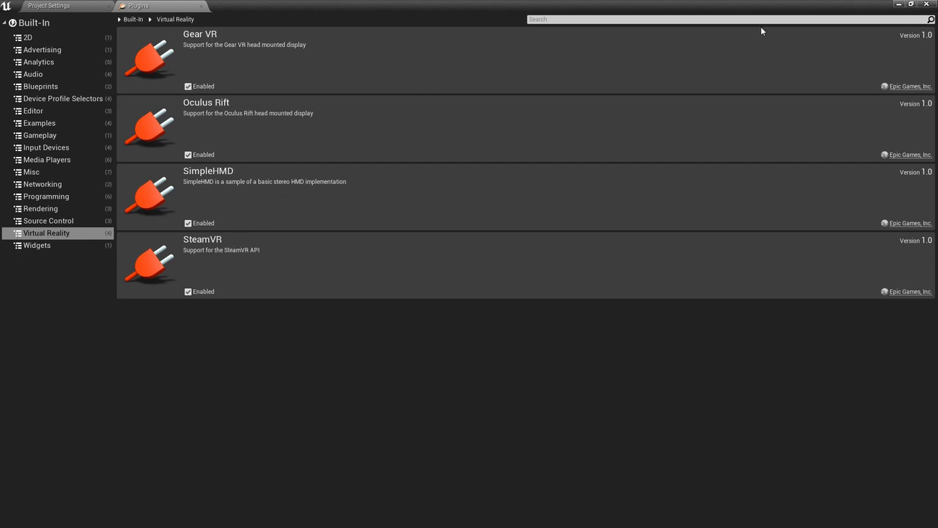
- Review the Android platform page of the project settings down to its icon section, and close the settings window
{"action": "left_click", "coordinate": [47, 5]}
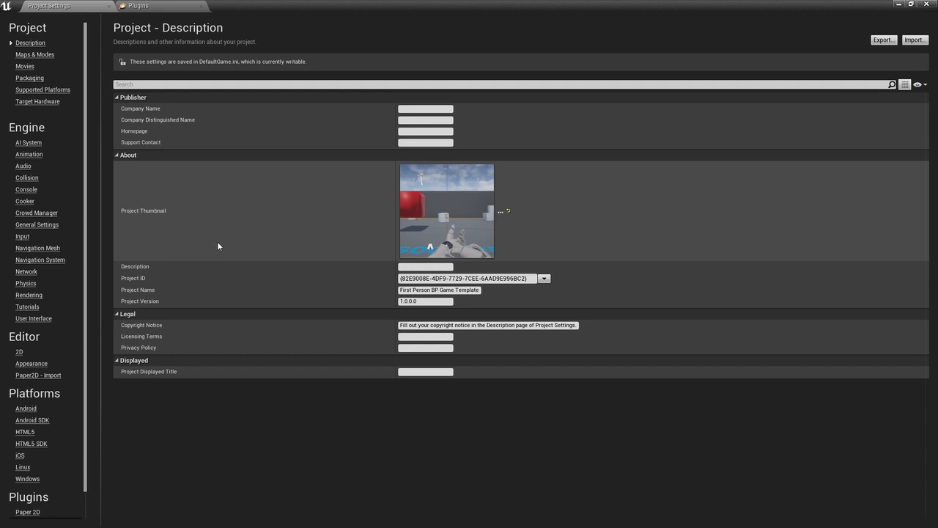
{"action": "left_click", "coordinate": [25, 410]}
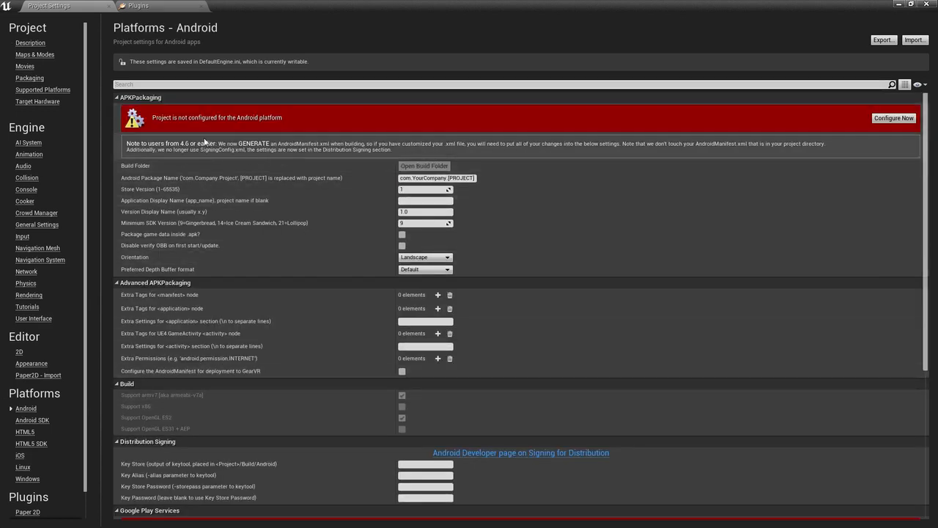
{"action": "scroll", "coordinate": [227, 165], "scroll_direction": "down", "scroll_amount": 1}
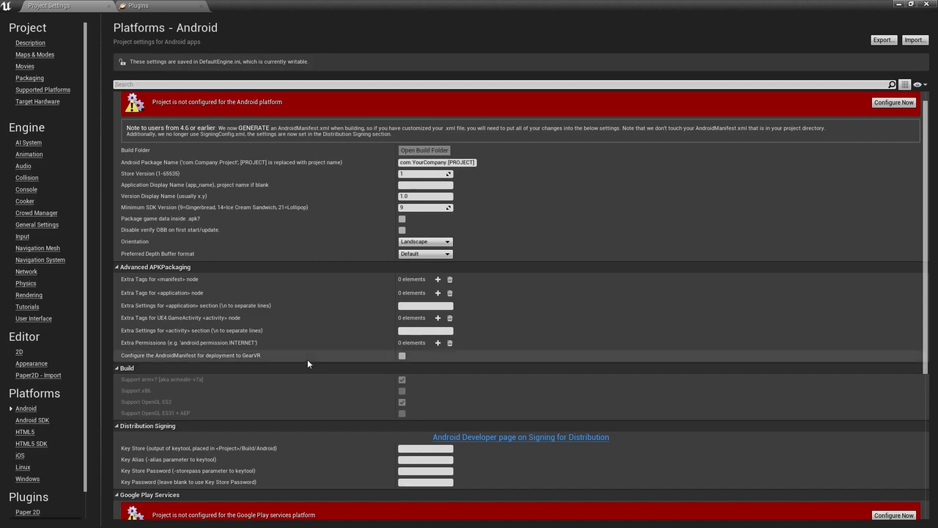
{"action": "scroll", "coordinate": [313, 352], "scroll_direction": "down", "scroll_amount": 1}
{"action": "scroll", "coordinate": [315, 356], "scroll_direction": "down", "scroll_amount": 2}
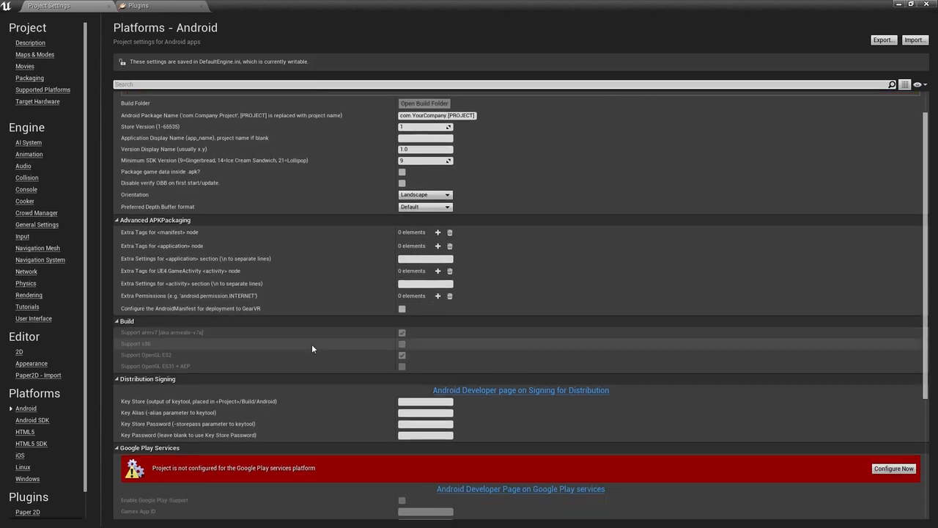
{"action": "scroll", "coordinate": [311, 348], "scroll_direction": "down", "scroll_amount": 16}
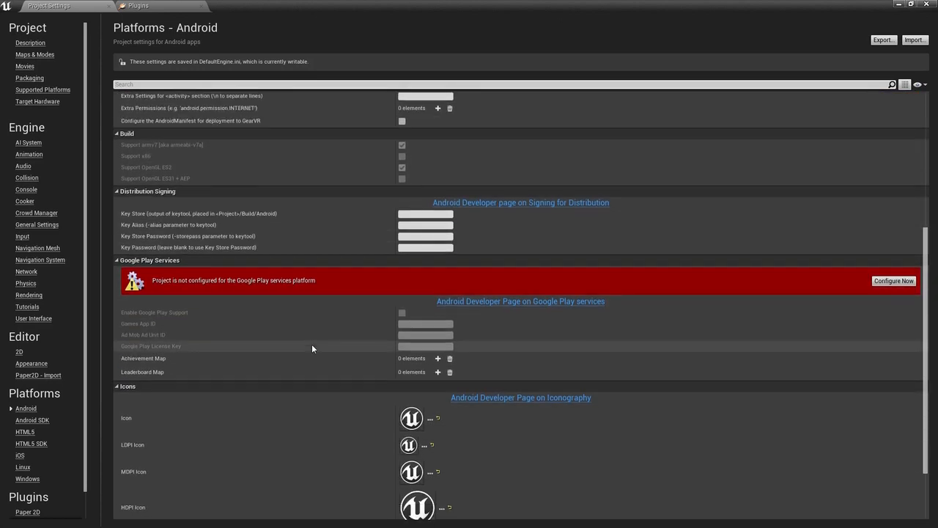
{"action": "scroll", "coordinate": [304, 352], "scroll_direction": "down", "scroll_amount": 5}
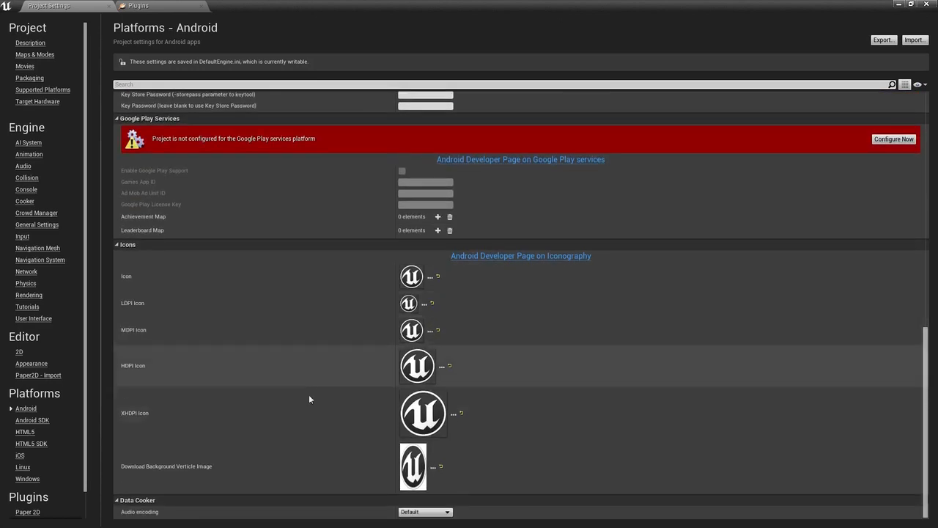
{"action": "scroll", "coordinate": [306, 389], "scroll_direction": "up", "scroll_amount": 15}
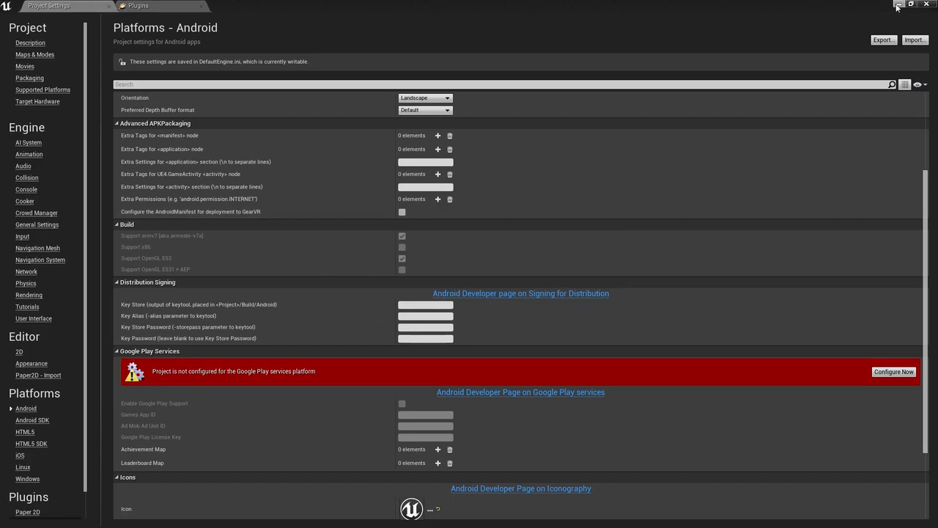
{"action": "left_click", "coordinate": [926, 4]}
{"action": "right_click_drag", "start_coordinate": [452, 202], "coordinate": [286, 194]}
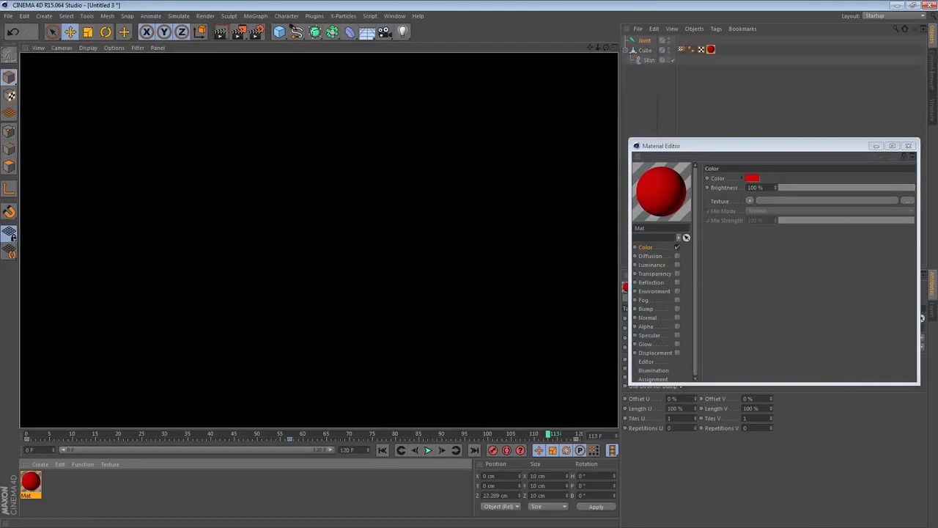
- Switch to Cinema 4D, put away the Material Editor, and start a new project
{"action": "left_click", "coordinate": [876, 147]}
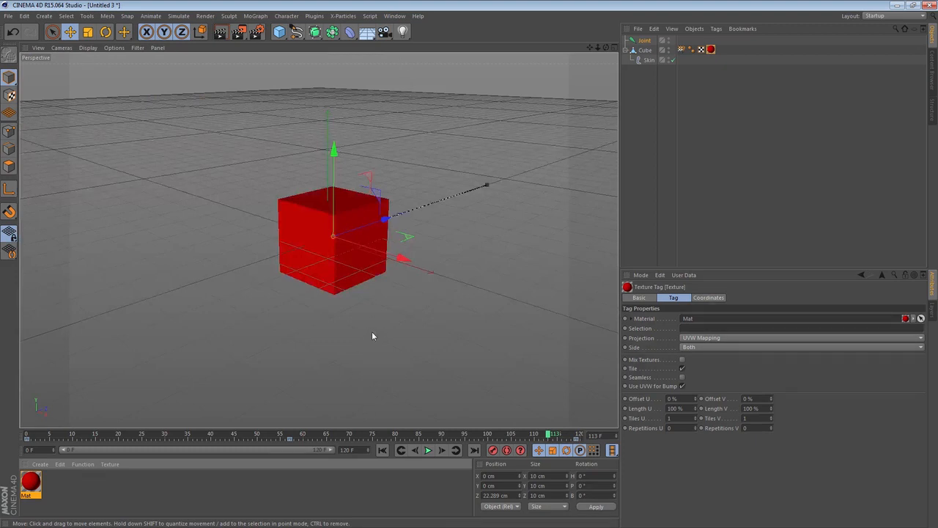
{"action": "left_click", "coordinate": [8, 16]}
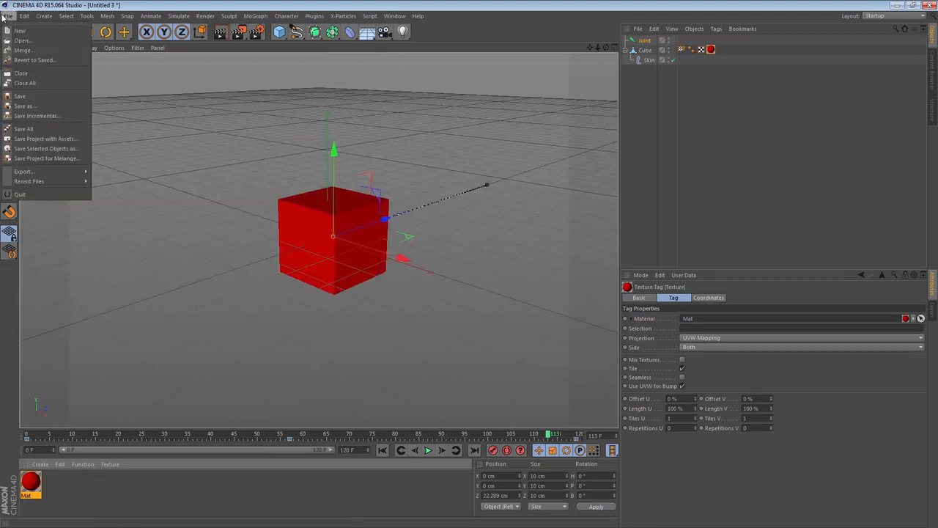
{"action": "left_click", "coordinate": [20, 22]}
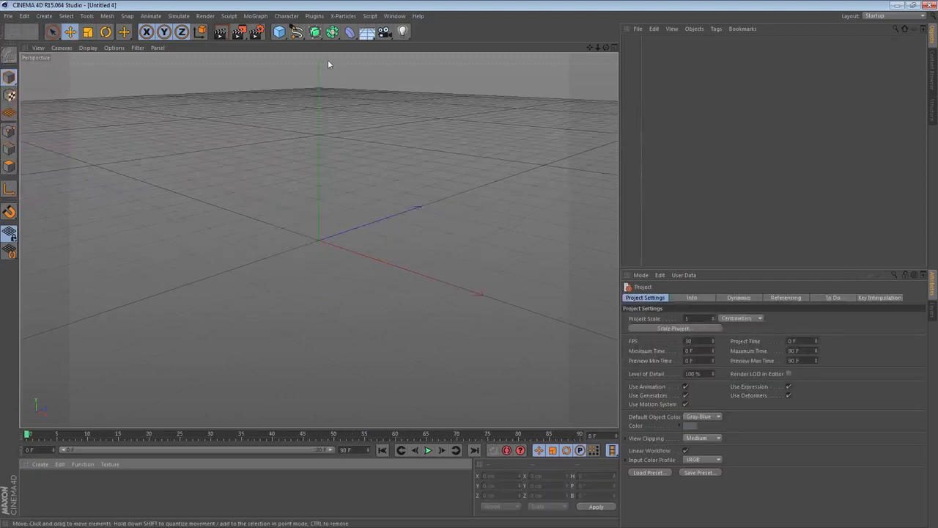
- Add a cube with its default 200 cm size and make it editable
{"action": "left_click_drag", "start_coordinate": [280, 31], "coordinate": [328, 42]}
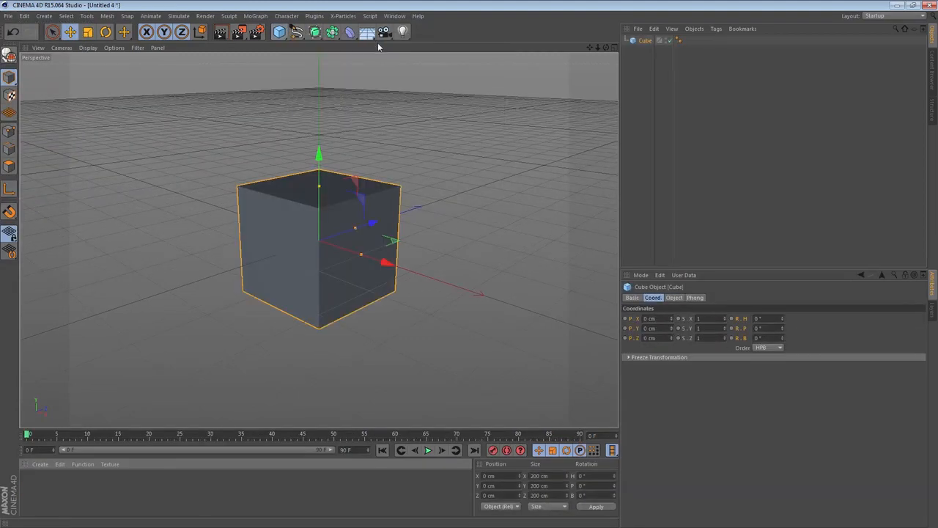
{"action": "left_click", "coordinate": [691, 66]}
{"action": "left_click", "coordinate": [647, 41]}
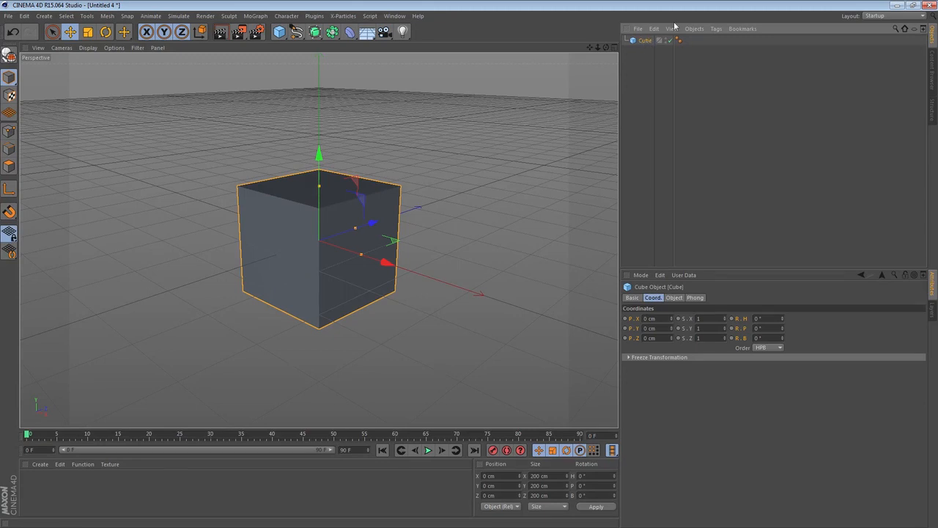
{"action": "key", "text": "c"}
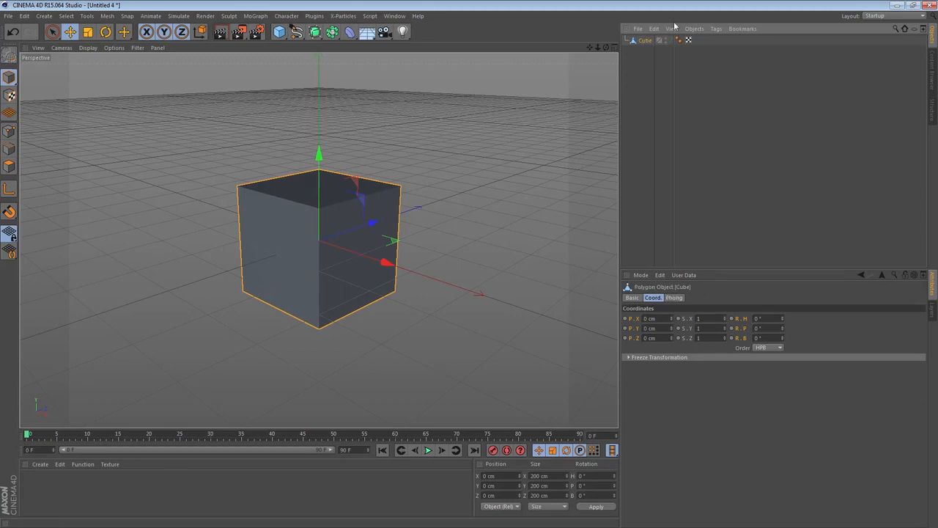
- Add a joint at the cube's center
{"action": "left_click", "coordinate": [285, 15]}
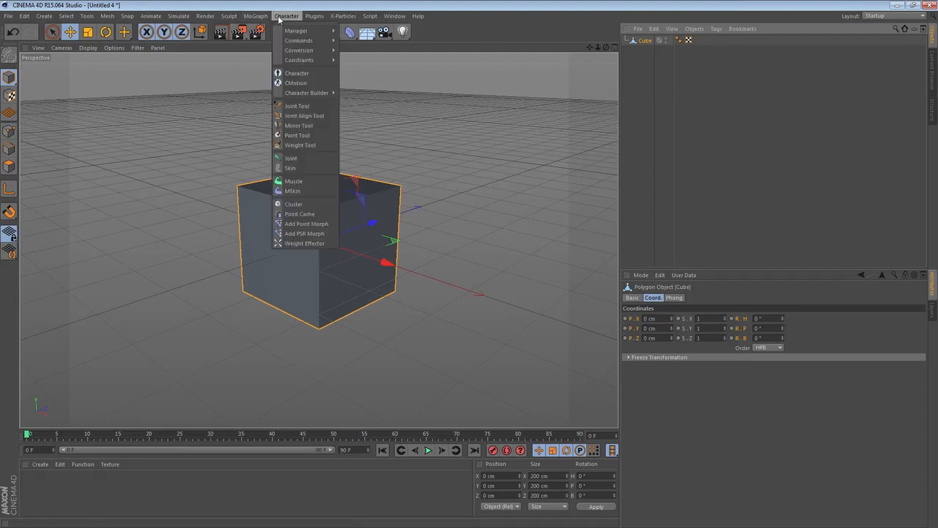
{"action": "left_click", "coordinate": [304, 158]}
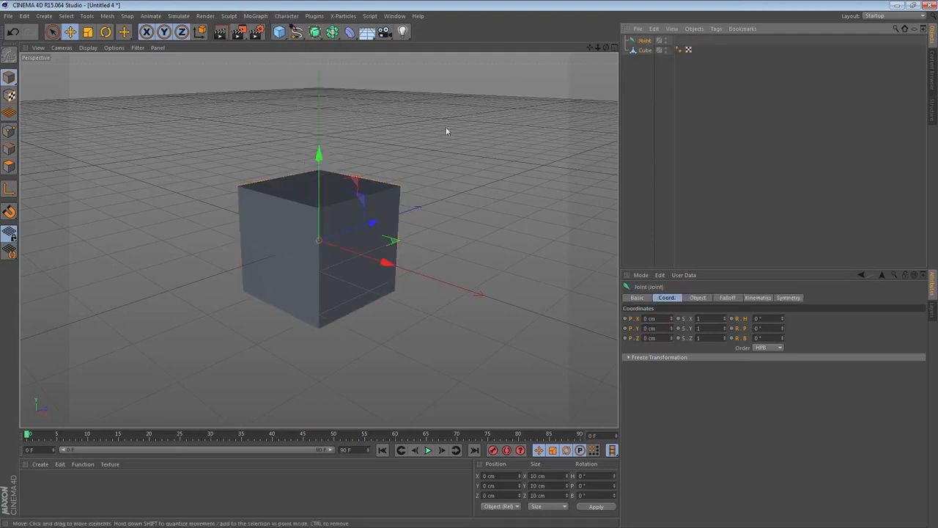
- Try binding the cube to the joint, and reselect both objects
{"action": "left_click", "coordinate": [642, 50], "text": "ctrl"}
{"action": "left_click", "coordinate": [279, 16]}
{"action": "mouse_move", "coordinate": [285, 42]}
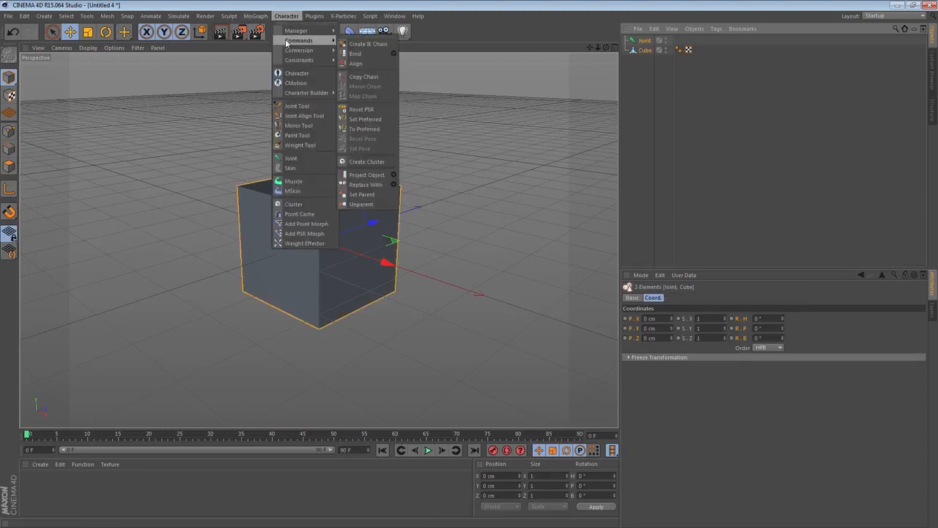
{"action": "left_click", "coordinate": [355, 54]}
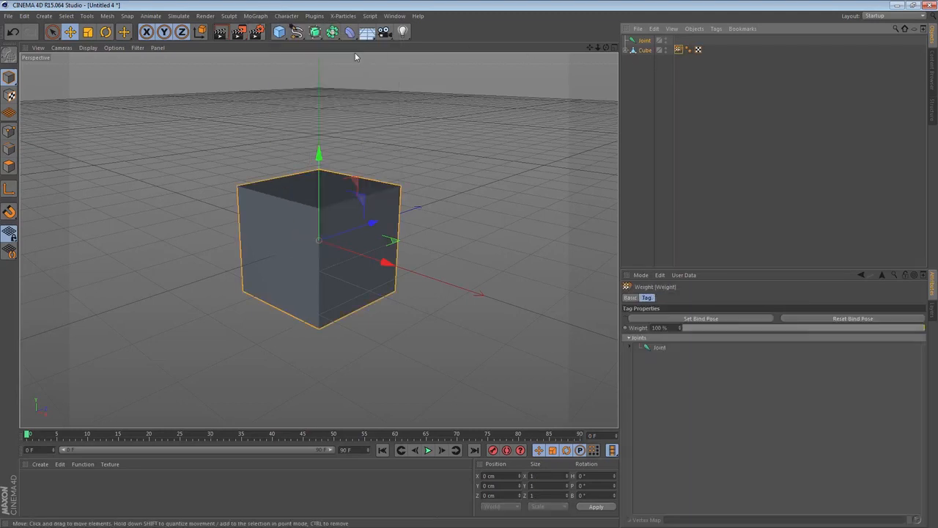
{"action": "left_click", "coordinate": [644, 40]}
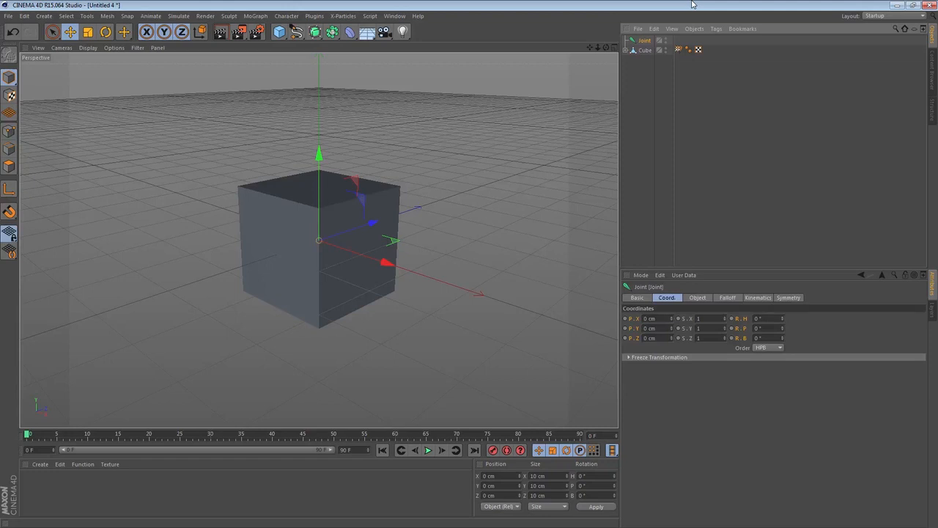
{"action": "left_click", "coordinate": [645, 50], "text": "ctrl"}
{"action": "left_click", "coordinate": [286, 16]}
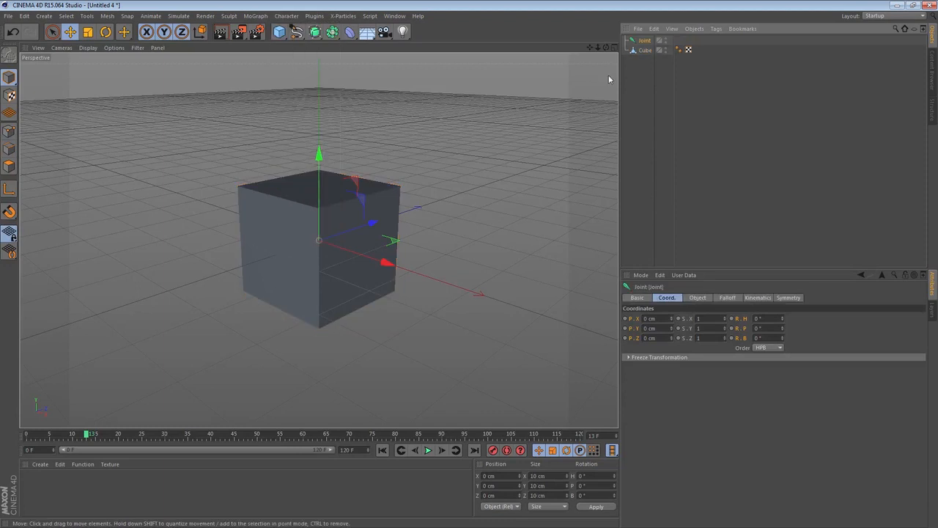
- Select the cube together with the joint and bind them, giving the cube a Skin deformer and weight tag
{"action": "left_click", "coordinate": [635, 59]}
{"action": "left_click", "coordinate": [643, 49]}
{"action": "left_click", "coordinate": [642, 42], "text": "ctrl"}
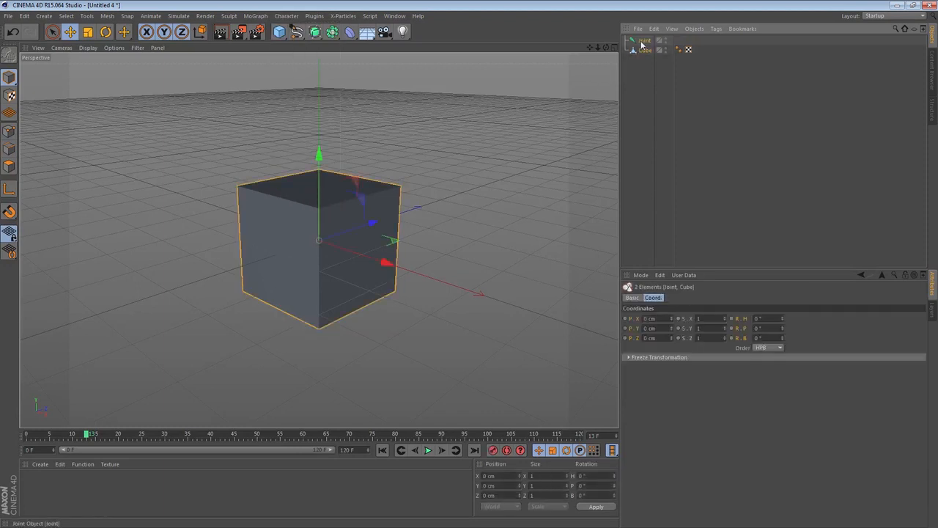
{"action": "right_click", "coordinate": [640, 42]}
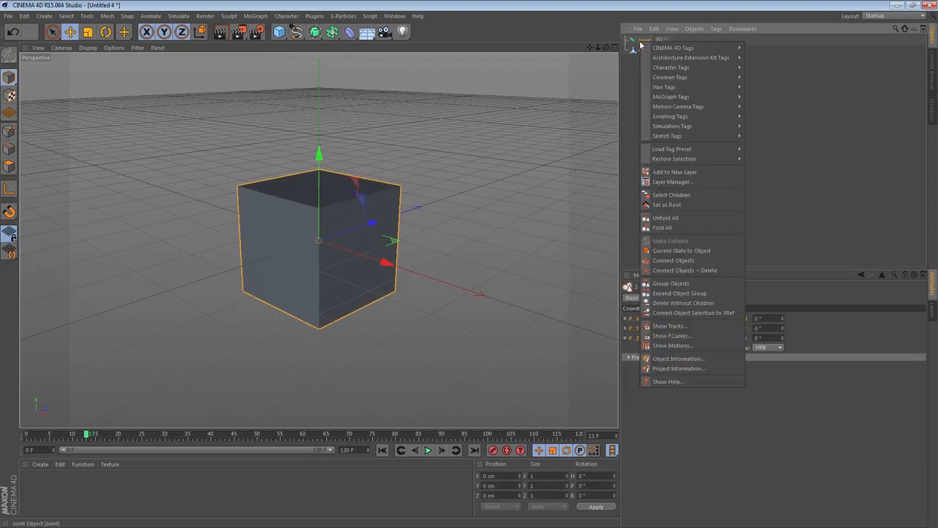
{"action": "left_click", "coordinate": [290, 16]}
{"action": "mouse_move", "coordinate": [301, 40]}
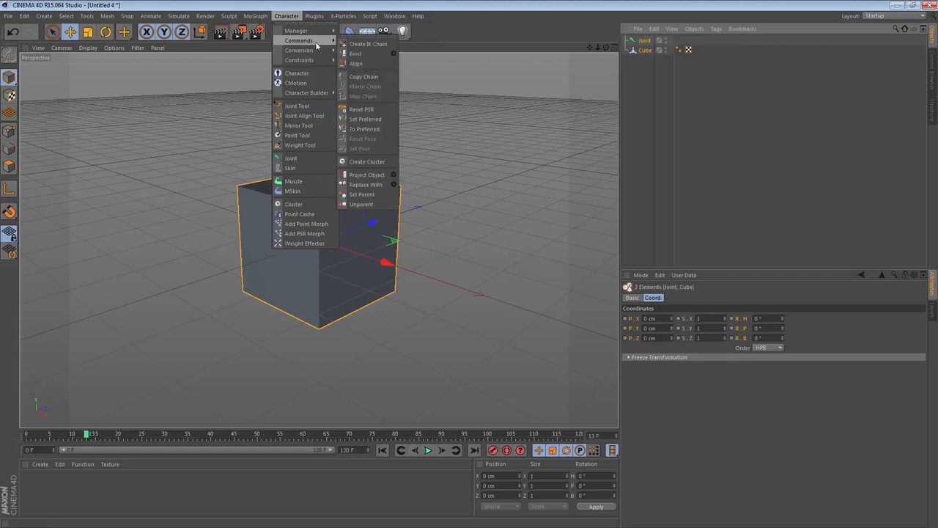
{"action": "left_click", "coordinate": [343, 56]}
- Move the joint to about 19 cm in Z and keyframe its position and rotation at frame 0
{"action": "left_click", "coordinate": [644, 41]}
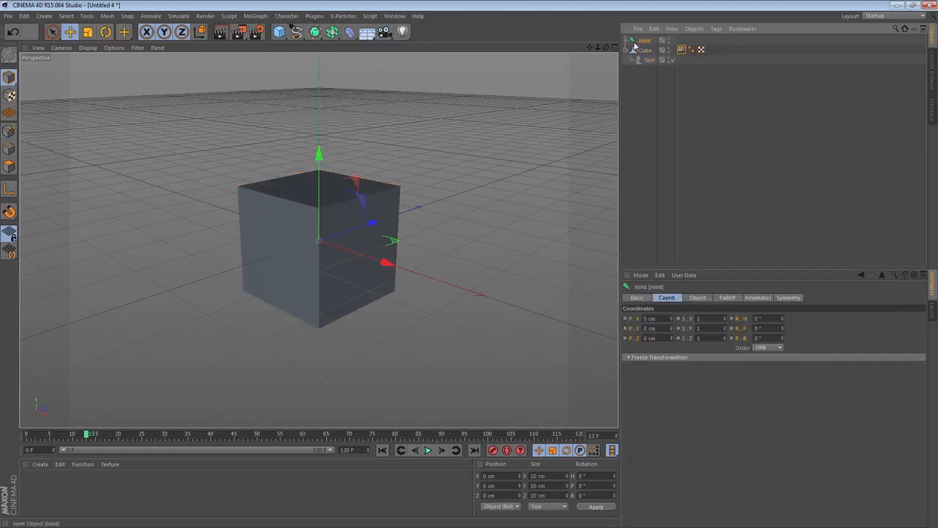
{"action": "left_click_drag", "start_coordinate": [365, 232], "coordinate": [408, 218]}
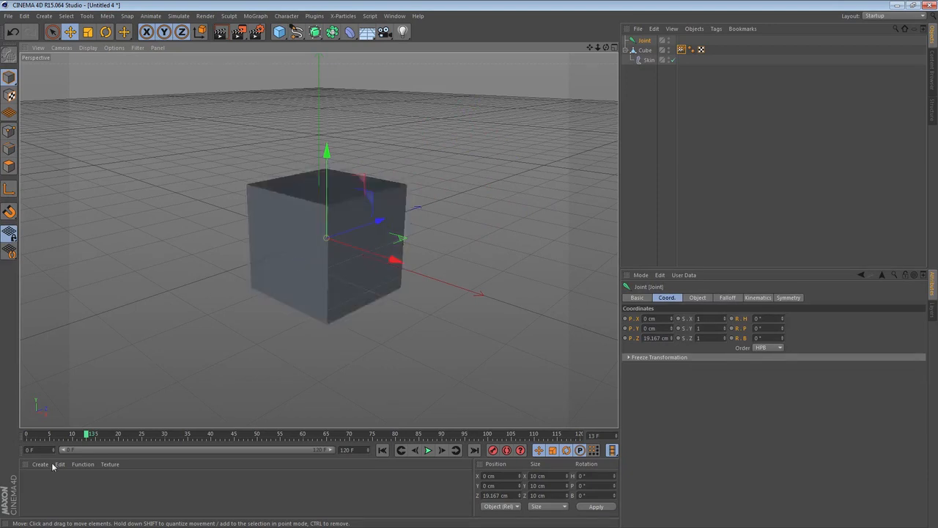
{"action": "left_click", "coordinate": [30, 434]}
{"action": "left_click", "coordinate": [626, 318], "text": "ctrl"}
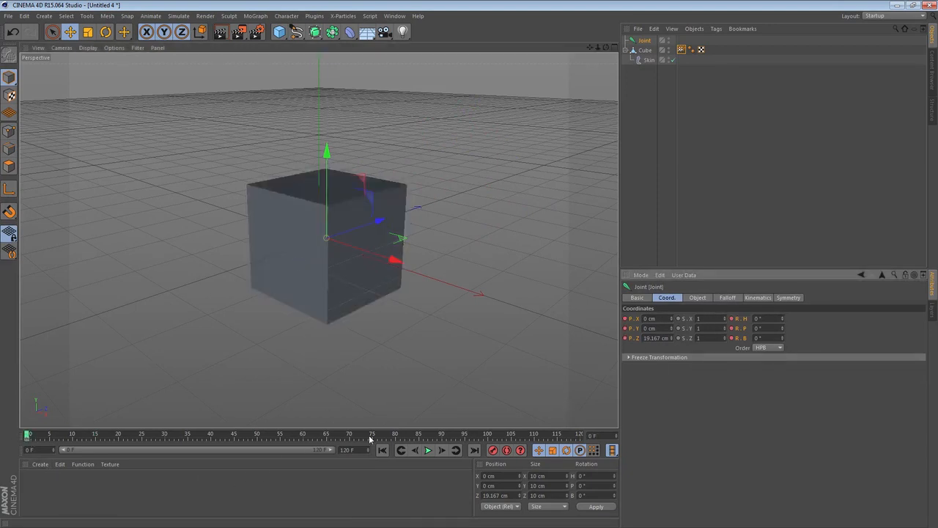
- At frame 70, move the joint to about 784 cm in Z and keyframe its position and rotation
{"action": "mouse_move", "coordinate": [335, 434]}
{"action": "left_mouse_down"}
{"action": "mouse_move", "coordinate": [447, 433]}
{"action": "mouse_move", "coordinate": [350, 434]}
{"action": "left_mouse_up"}
{"action": "left_click_drag", "start_coordinate": [378, 220], "coordinate": [527, 209]}
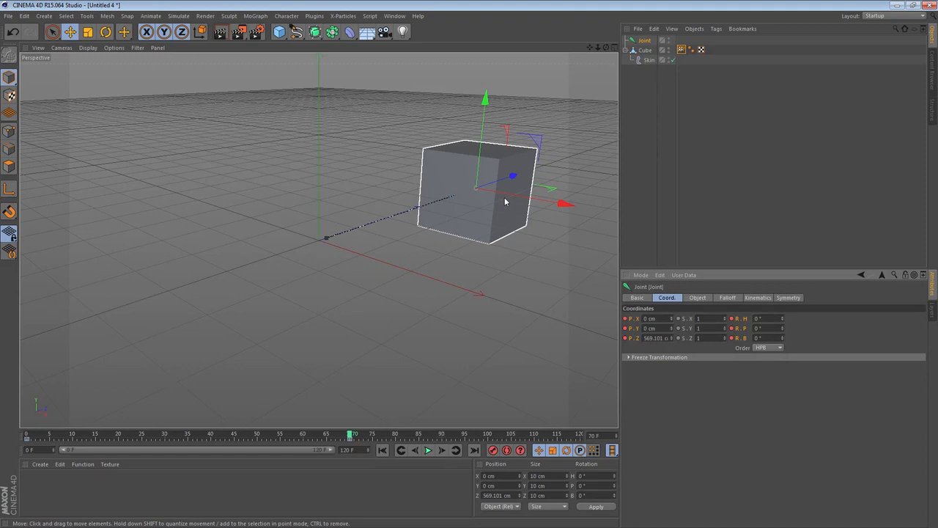
{"action": "left_click_drag", "start_coordinate": [513, 178], "coordinate": [599, 188]}
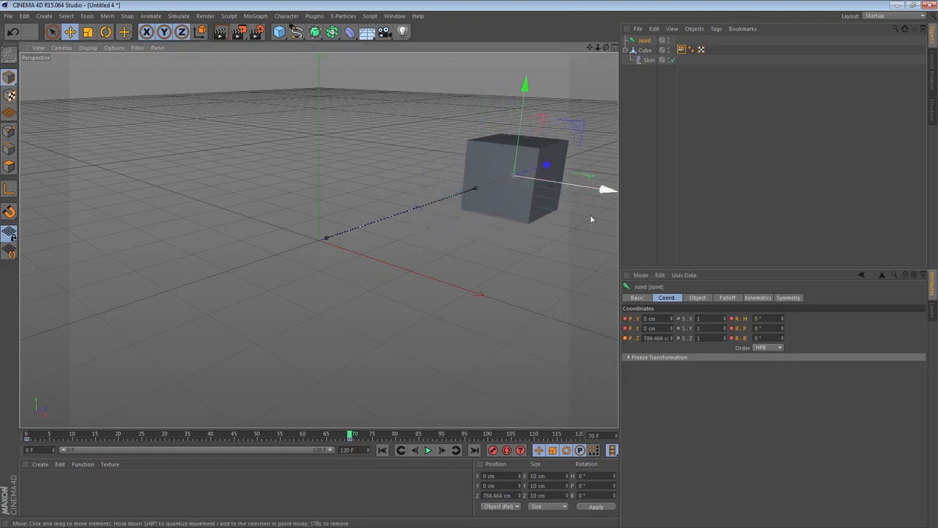
{"action": "left_click", "coordinate": [626, 338], "text": "ctrl"}
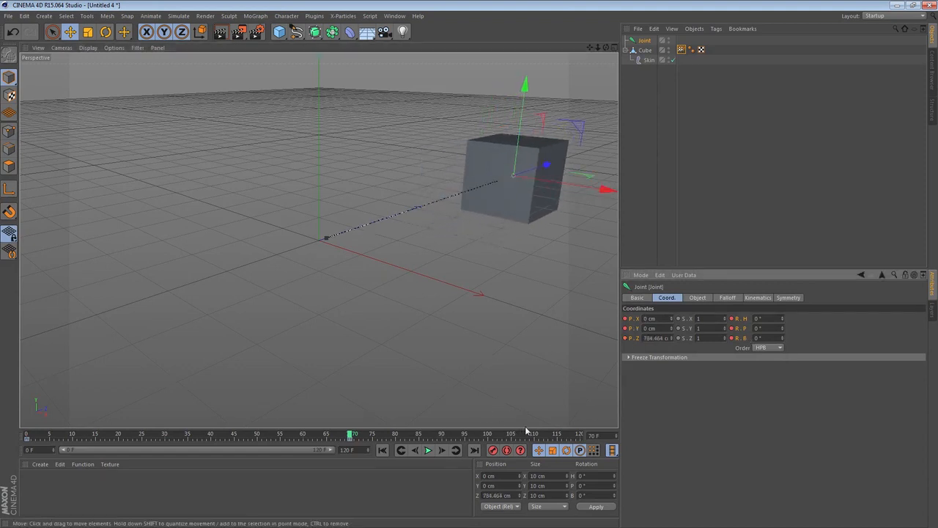
- Try to move the joint back to about 83 cm in Z at frame 120
{"action": "left_click", "coordinate": [578, 435]}
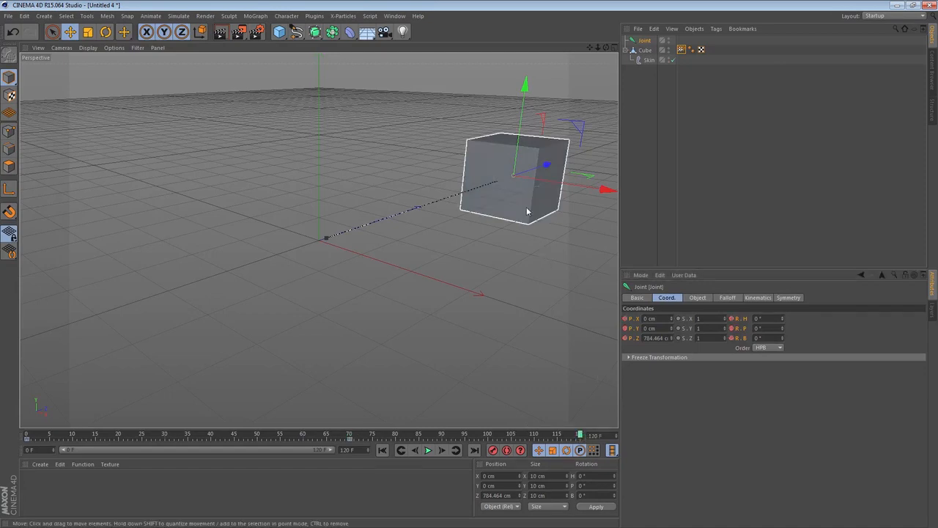
{"action": "left_click_drag", "start_coordinate": [544, 171], "coordinate": [428, 263]}
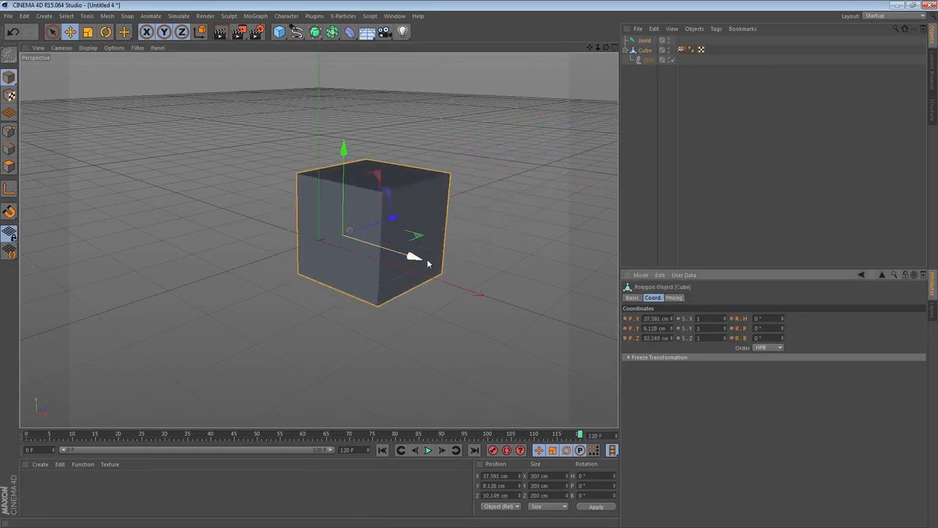
{"action": "left_click", "coordinate": [513, 178]}
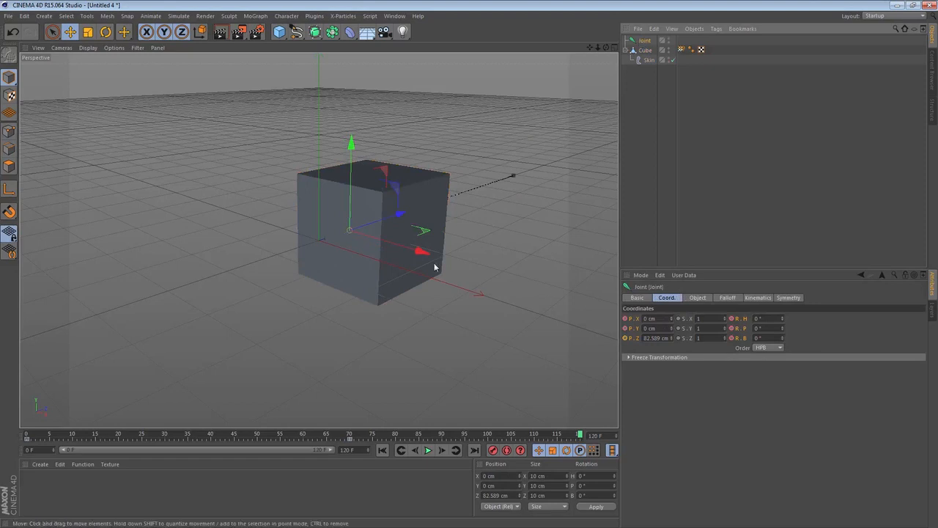
{"action": "key", "text": "shift+f"}
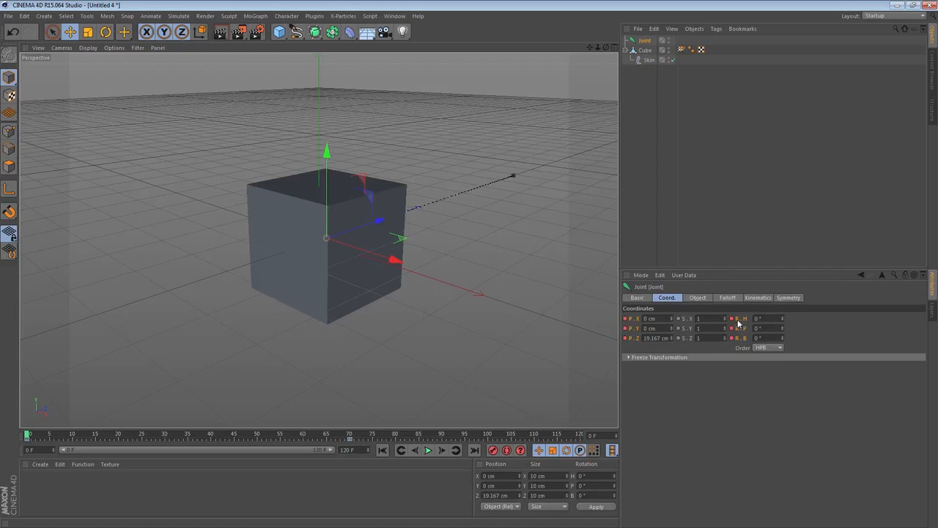
- Copy the joint's keyframes from frame 0 and paste them at frame 120
{"action": "left_click_drag", "start_coordinate": [41, 439], "coordinate": [25, 439]}
{"action": "right_click", "coordinate": [26, 440]}
{"action": "left_click", "coordinate": [101, 439]}
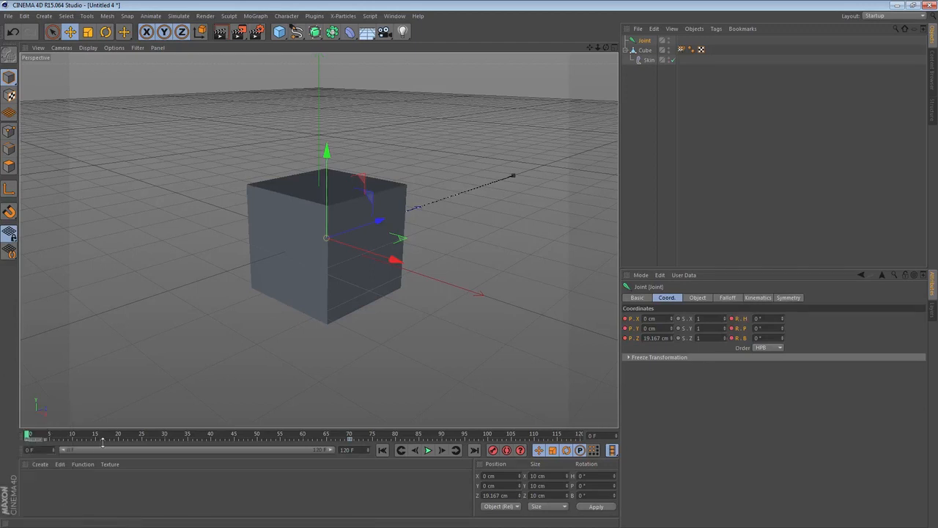
{"action": "left_click_drag", "start_coordinate": [60, 441], "coordinate": [23, 441]}
{"action": "right_click", "coordinate": [27, 440]}
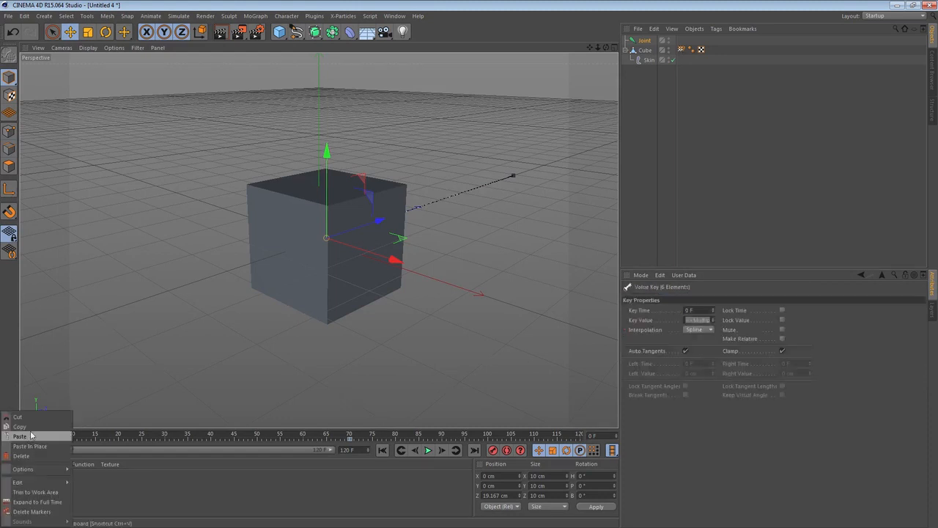
{"action": "left_click", "coordinate": [27, 439]}
{"action": "left_click", "coordinate": [587, 436]}
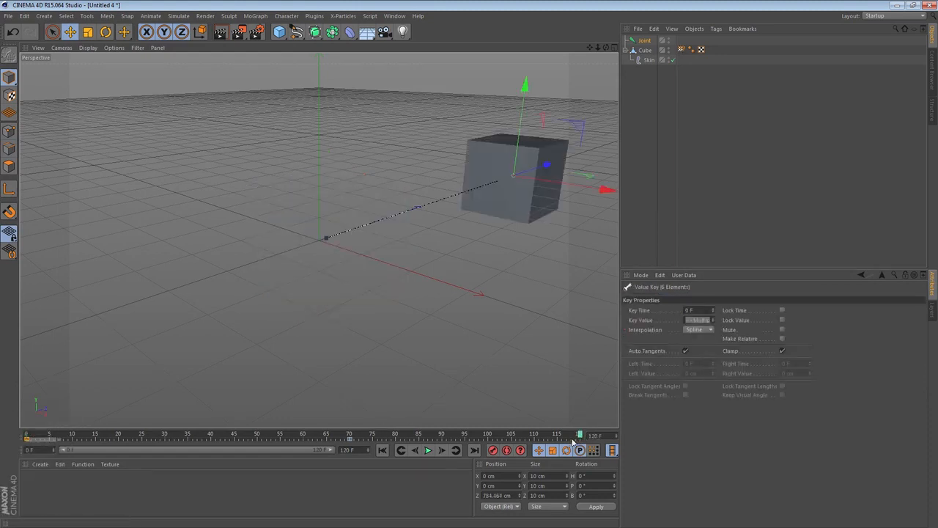
{"action": "right_click", "coordinate": [579, 437]}
{"action": "left_click", "coordinate": [580, 439]}
- Play back the joint's animation from the start and stop it
{"action": "left_click", "coordinate": [414, 450]}
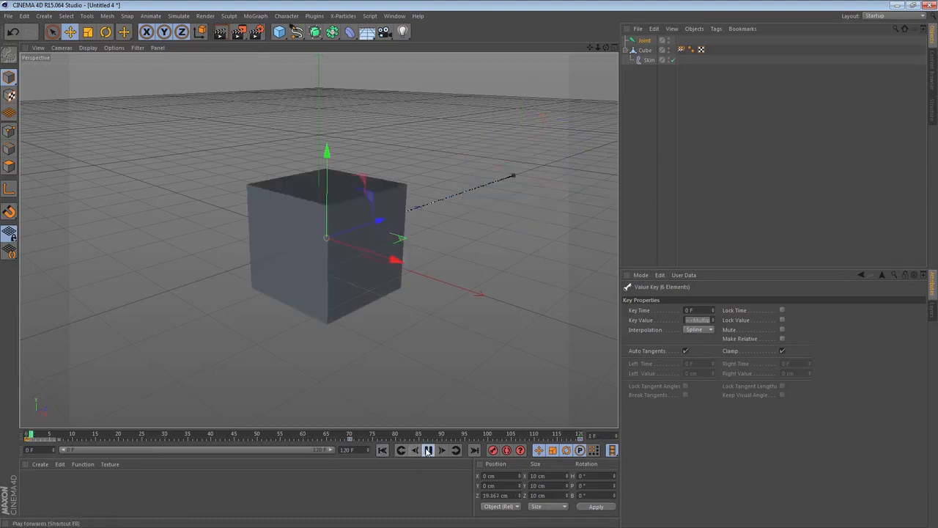
{"action": "left_click", "coordinate": [428, 450]}
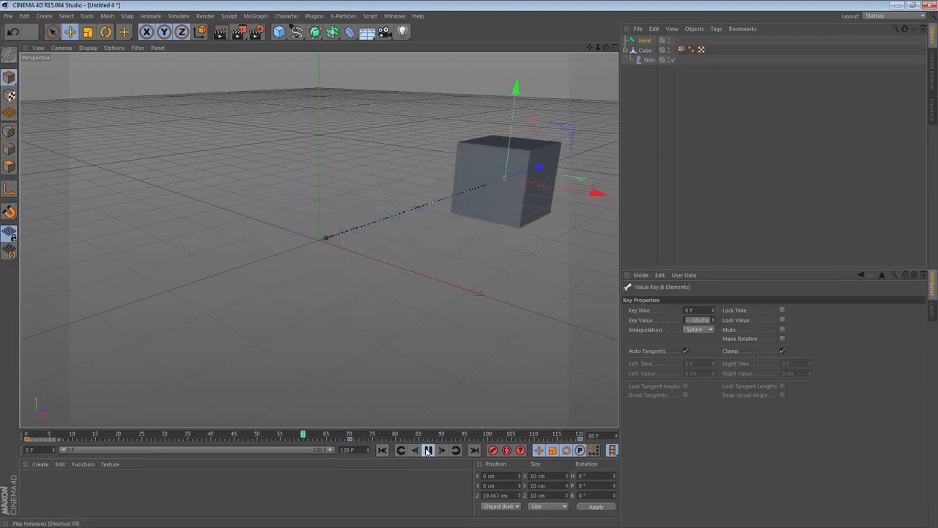
{"action": "left_click", "coordinate": [428, 450]}
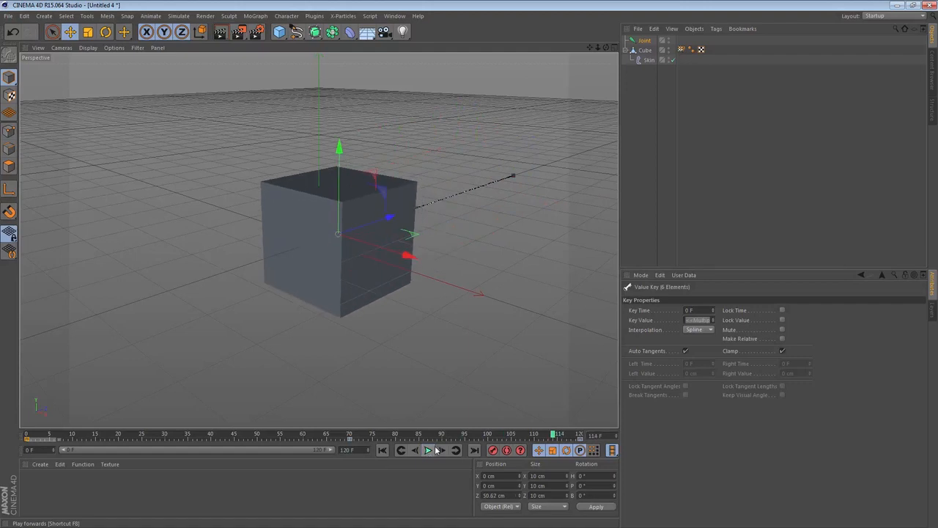
- Shift the joint's middle keyframes to frame 60 and replay the animation from frame 0
{"action": "left_click_drag", "start_coordinate": [354, 438], "coordinate": [303, 440]}
{"action": "left_click", "coordinate": [382, 450]}
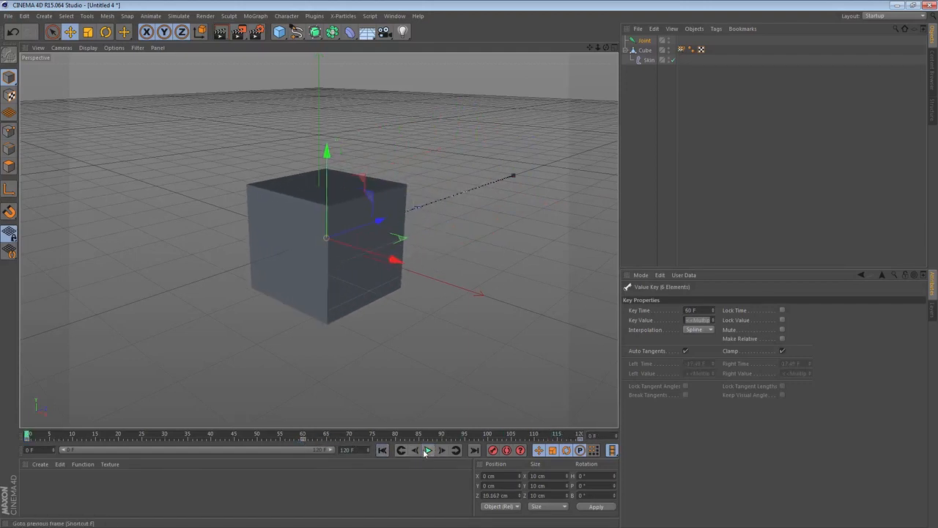
{"action": "left_click", "coordinate": [428, 450]}
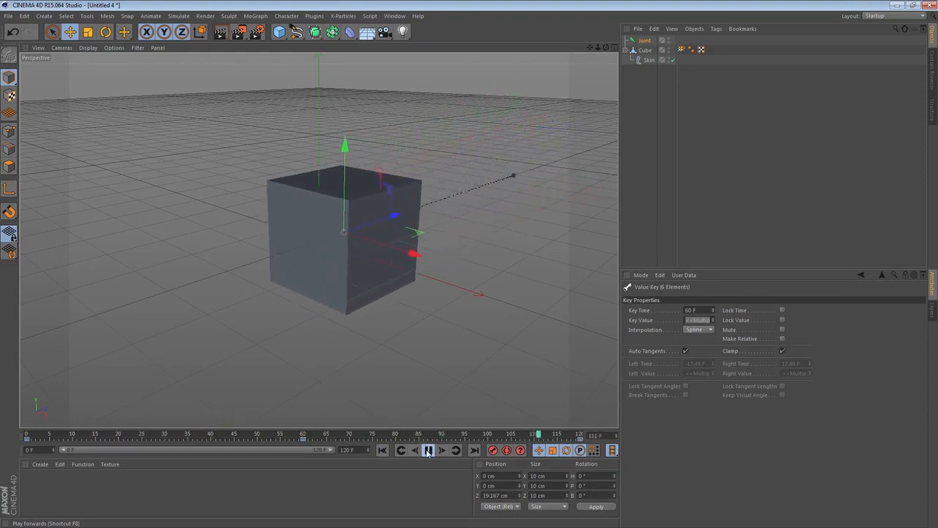
{"action": "left_click", "coordinate": [428, 449]}
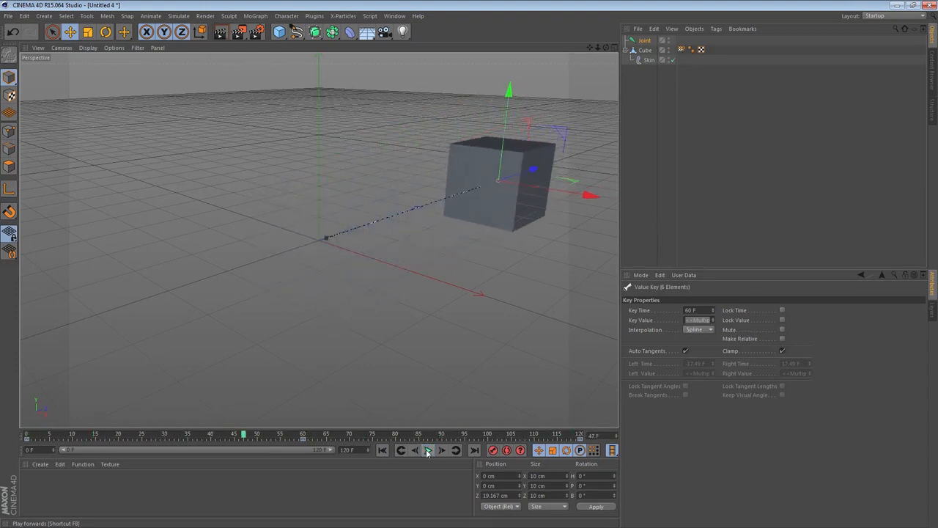
- Export the scene as an FBX file named tut3 to the Desktop, keeping the default export settings
{"action": "left_click", "coordinate": [8, 16]}
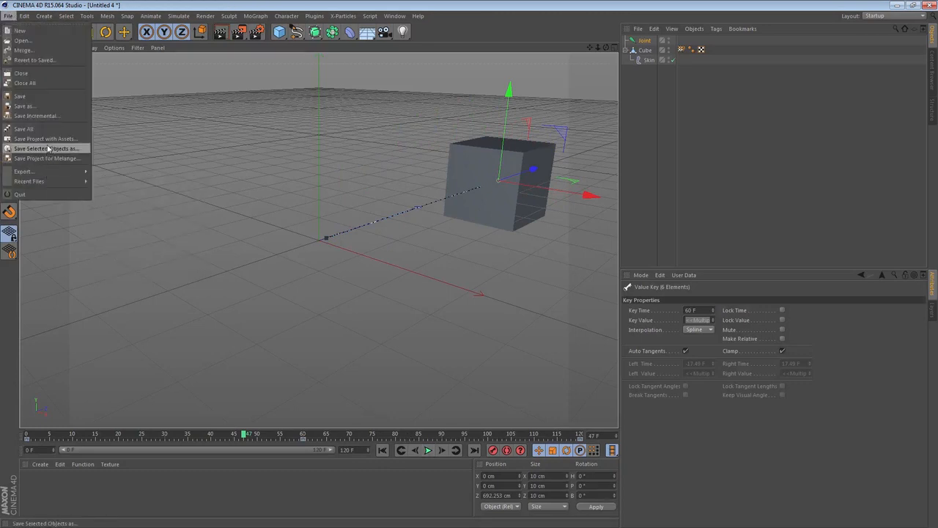
{"action": "mouse_move", "coordinate": [46, 171]}
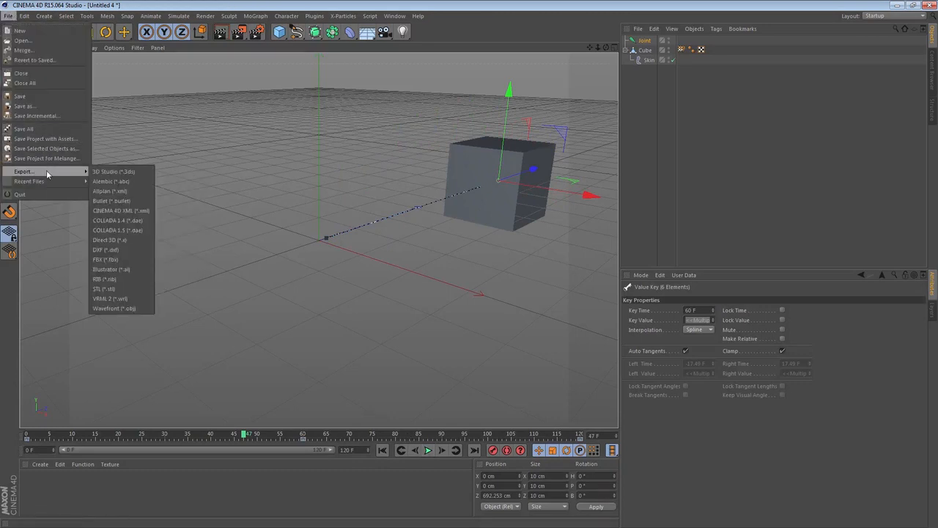
{"action": "left_click", "coordinate": [122, 260]}
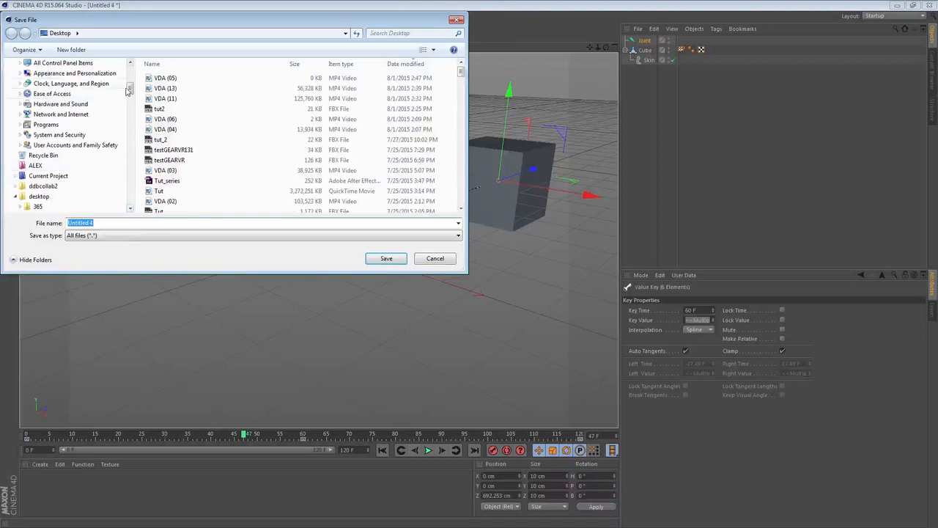
{"action": "left_click_drag", "start_coordinate": [130, 88], "coordinate": [134, 59]}
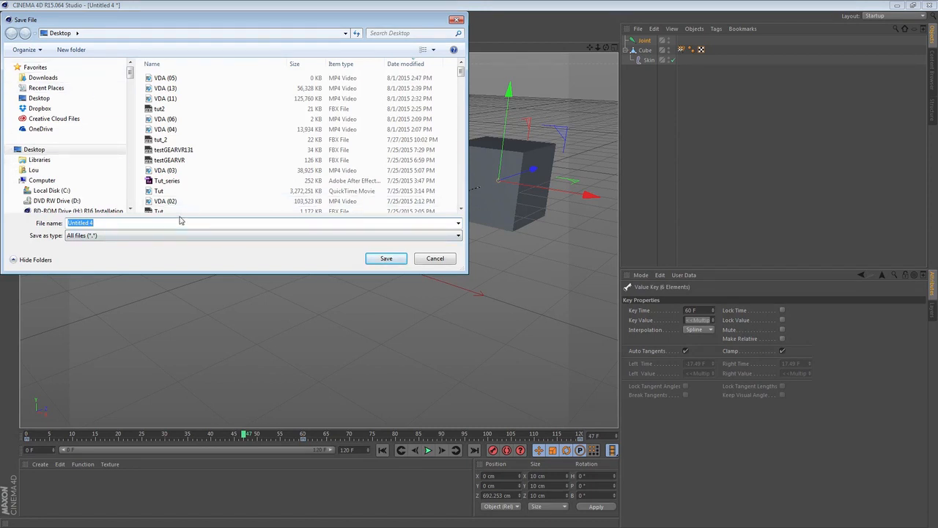
{"action": "type", "text": "tut3"}
{"action": "left_click", "coordinate": [376, 261]}
{"action": "left_click", "coordinate": [370, 348]}
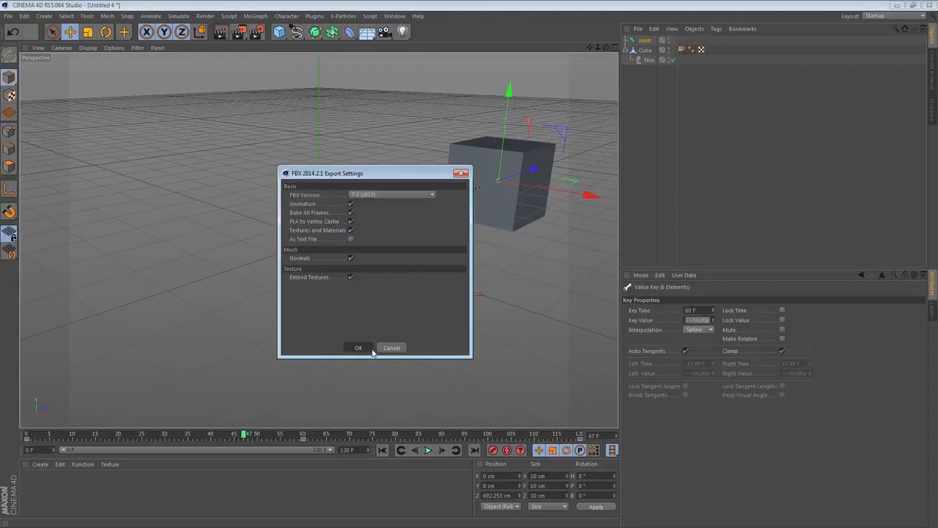
- Switch to Unreal Engine and start importing tut3 into the Content folder, then cancel the import
{"action": "left_click", "coordinate": [898, 5]}
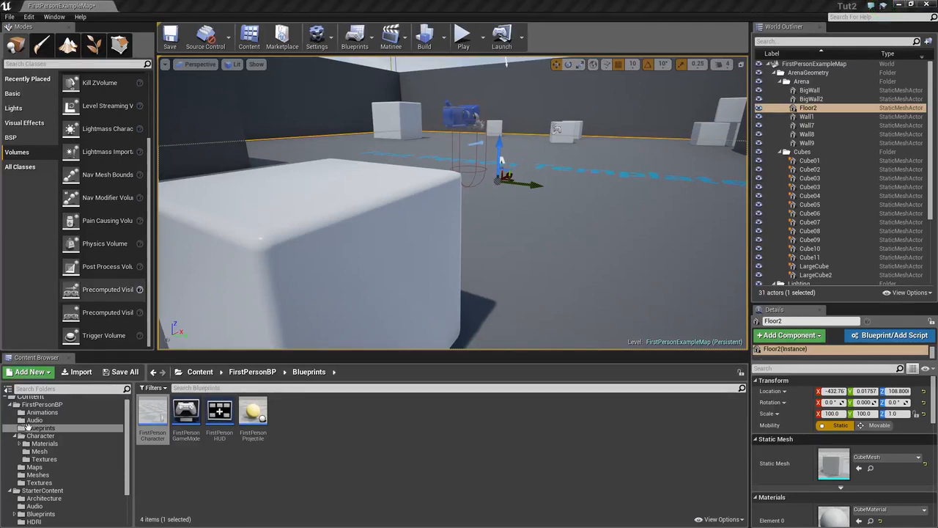
{"action": "left_click", "coordinate": [32, 397]}
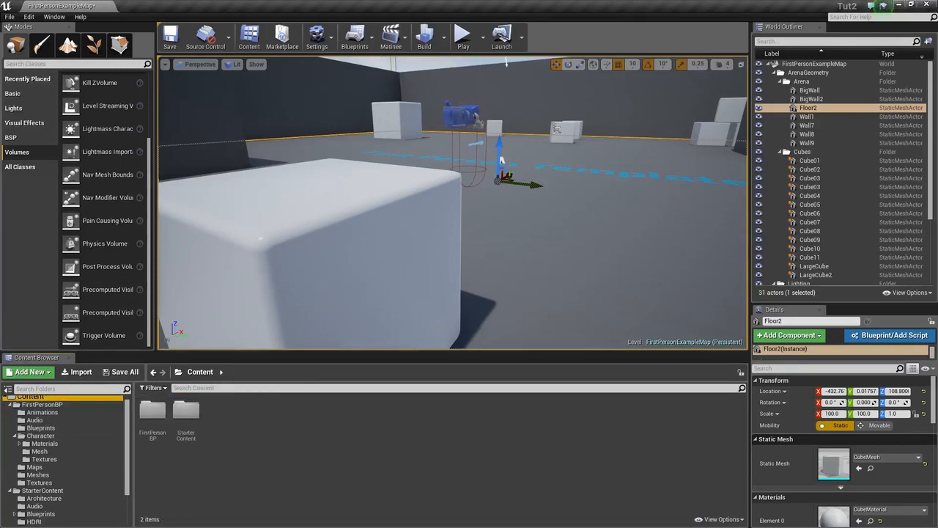
{"action": "left_click_drag", "start_coordinate": [545, 347], "coordinate": [248, 420]}
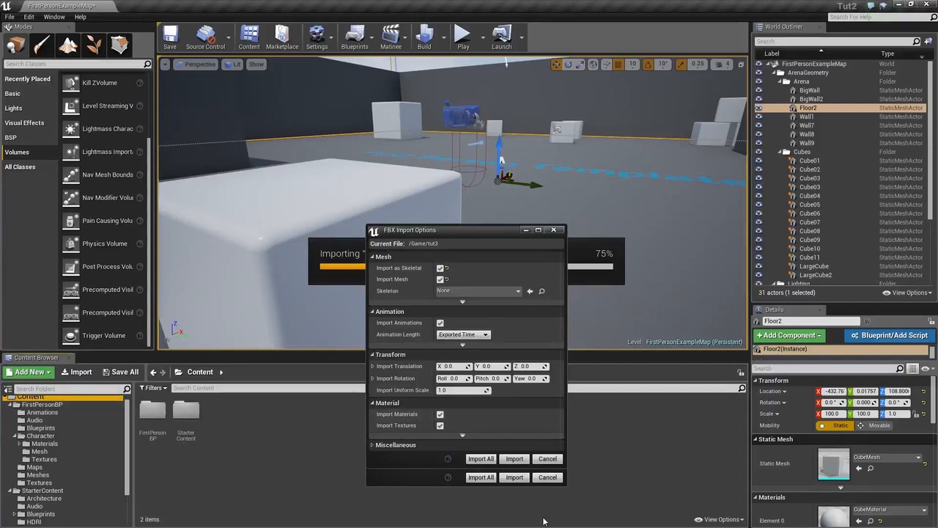
{"action": "left_click", "coordinate": [548, 459]}
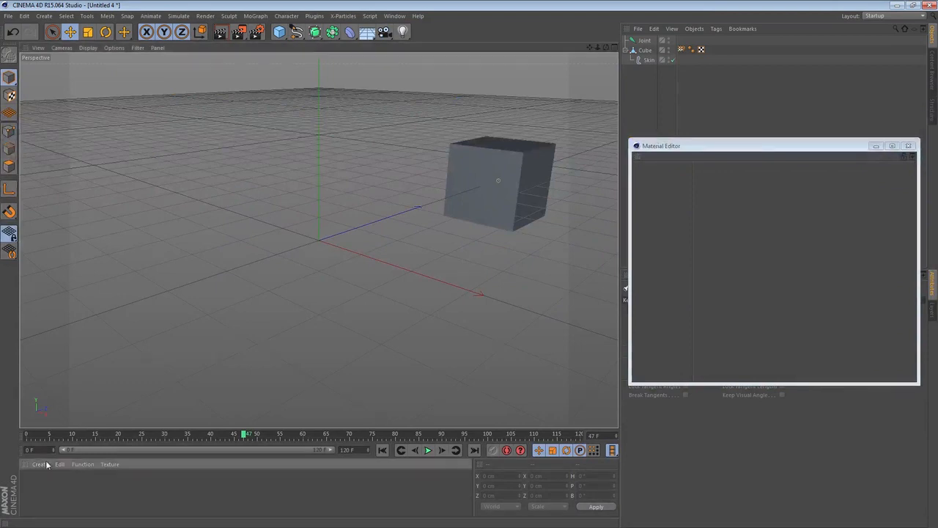
- In Cinema 4D, create a new material with a red color and apply it to the cube
{"action": "left_click", "coordinate": [40, 463]}
{"action": "left_click", "coordinate": [59, 381]}
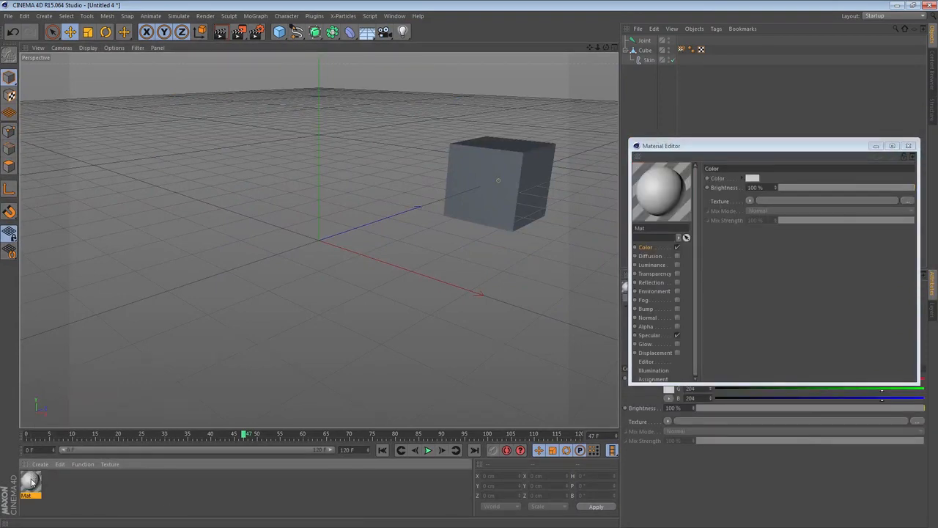
{"action": "left_click", "coordinate": [750, 180]}
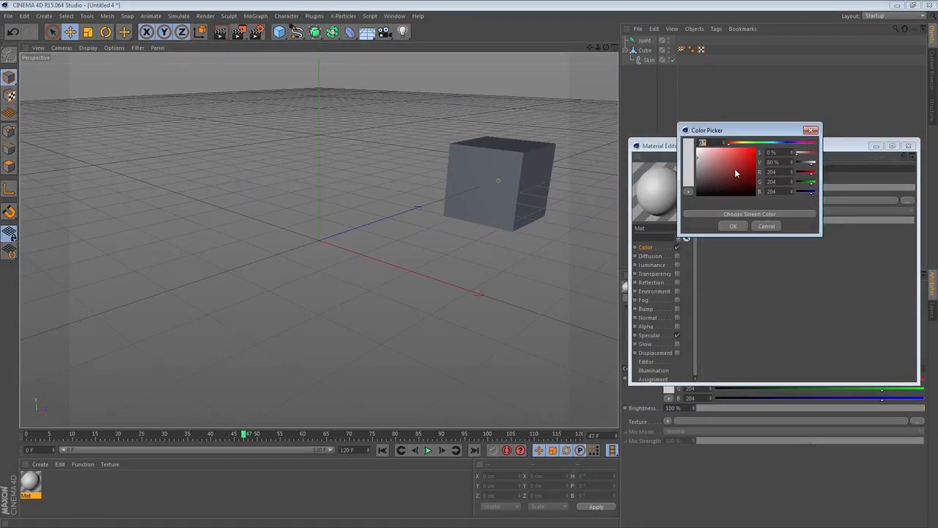
{"action": "left_click", "coordinate": [738, 155]}
{"action": "left_click", "coordinate": [731, 224]}
{"action": "left_click_drag", "start_coordinate": [32, 486], "coordinate": [487, 192]}
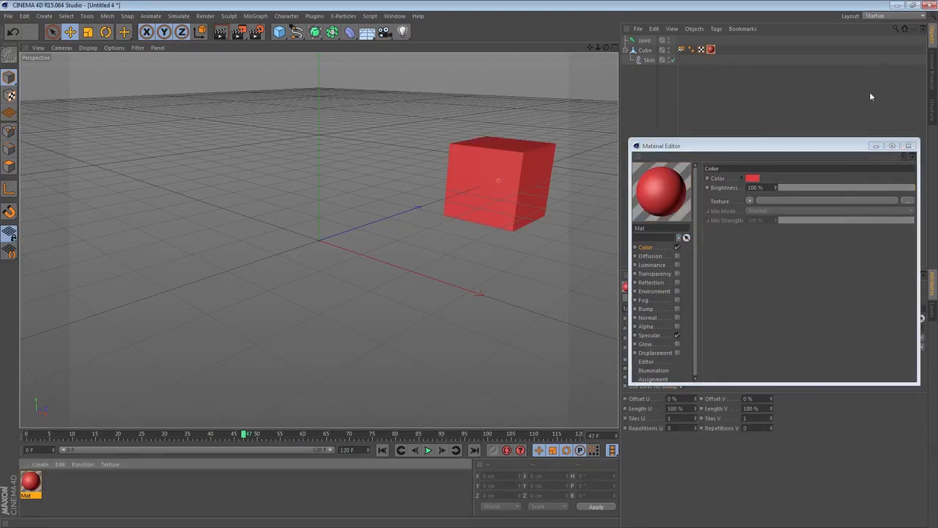
{"action": "left_click", "coordinate": [876, 146]}
- Export the textured scene as an FBX file named tut4 to the Desktop, keeping the default export settings
{"action": "left_click", "coordinate": [7, 16]}
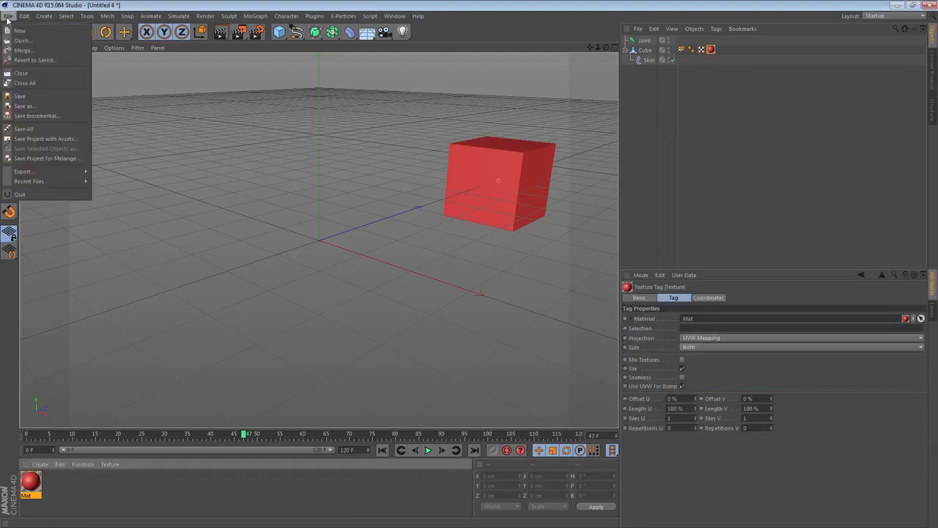
{"action": "left_click", "coordinate": [51, 172]}
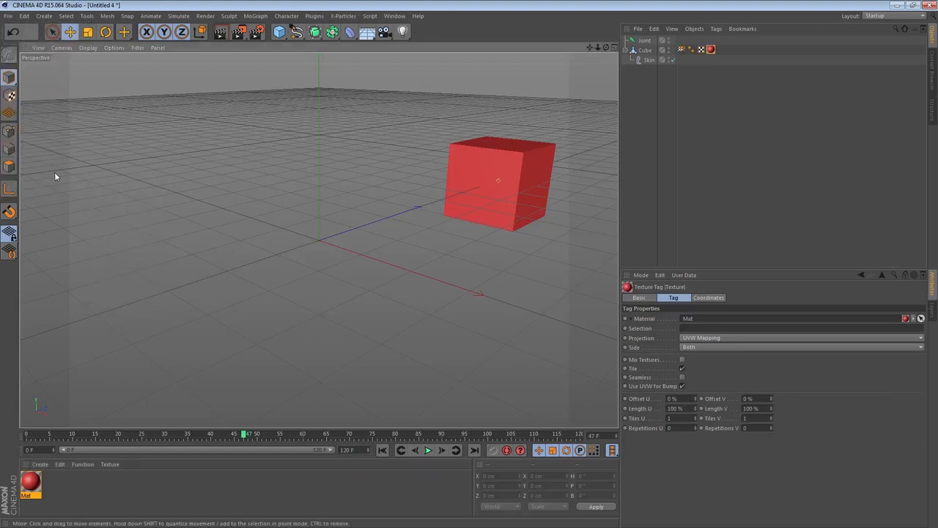
{"action": "left_click", "coordinate": [13, 30]}
{"action": "left_click", "coordinate": [8, 16]}
{"action": "mouse_move", "coordinate": [44, 172]}
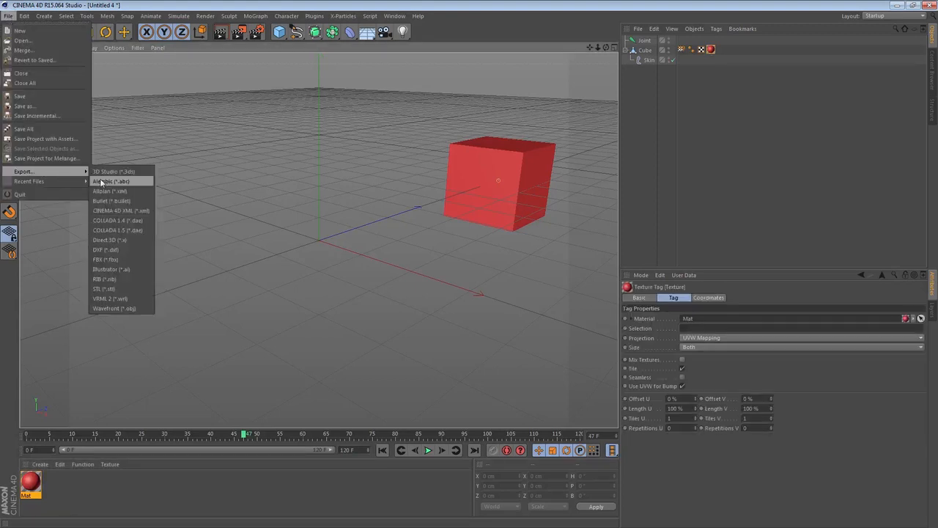
{"action": "left_click", "coordinate": [124, 259]}
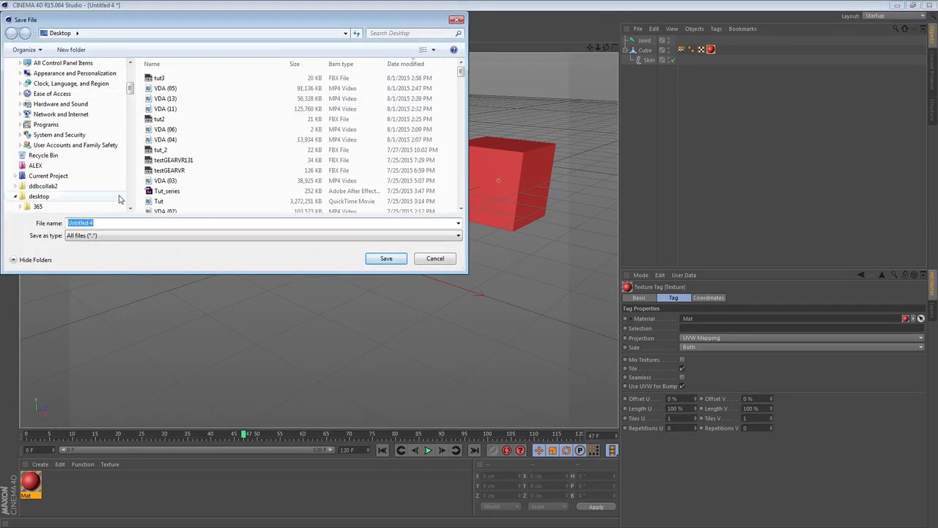
{"action": "type", "text": "tut4"}
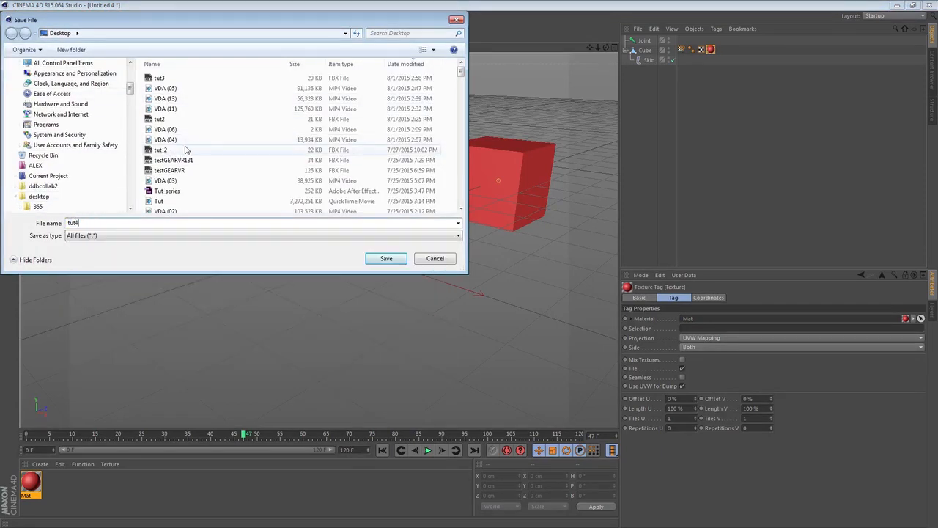
{"action": "left_click", "coordinate": [399, 255]}
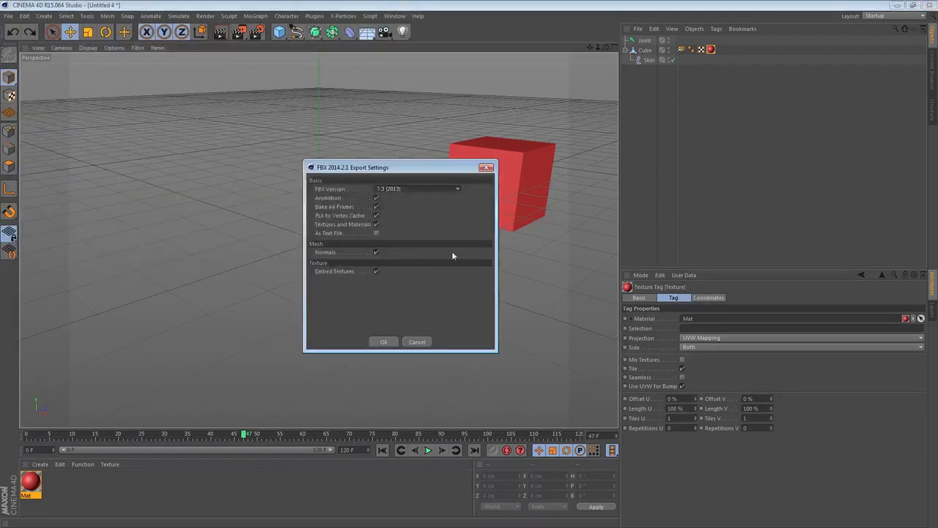
{"action": "left_click", "coordinate": [392, 342]}
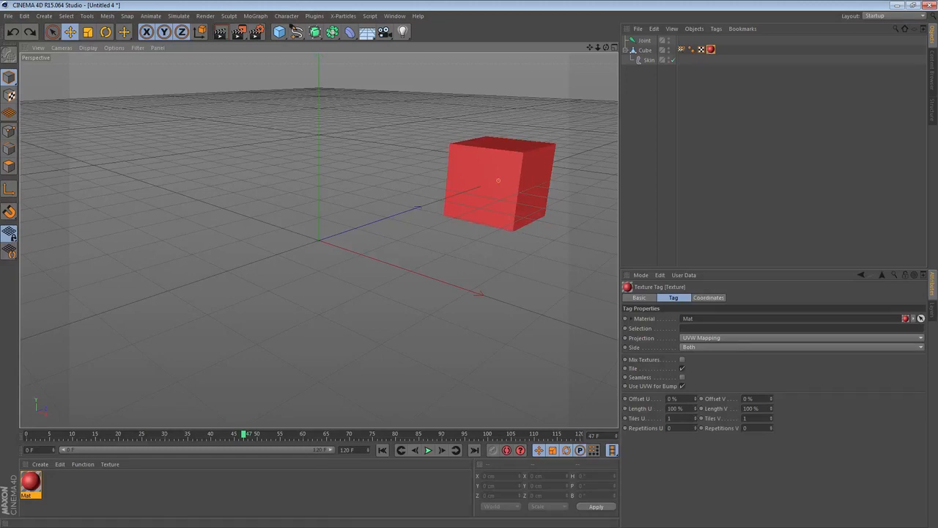
- Switch to Unreal Engine and import all of tut4 into the Content folder with animation length Animated Time, dismissing the message log
{"action": "left_click", "coordinate": [897, 5]}
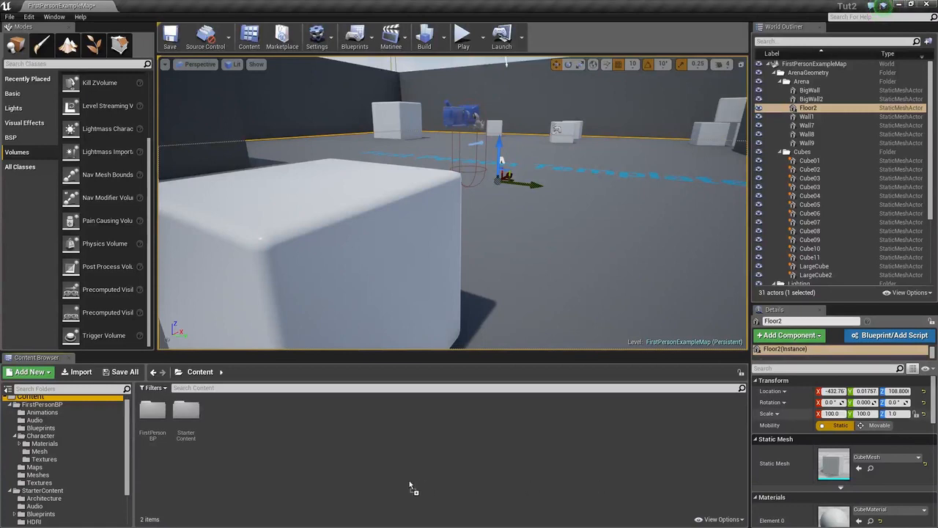
{"action": "left_click", "coordinate": [462, 334]}
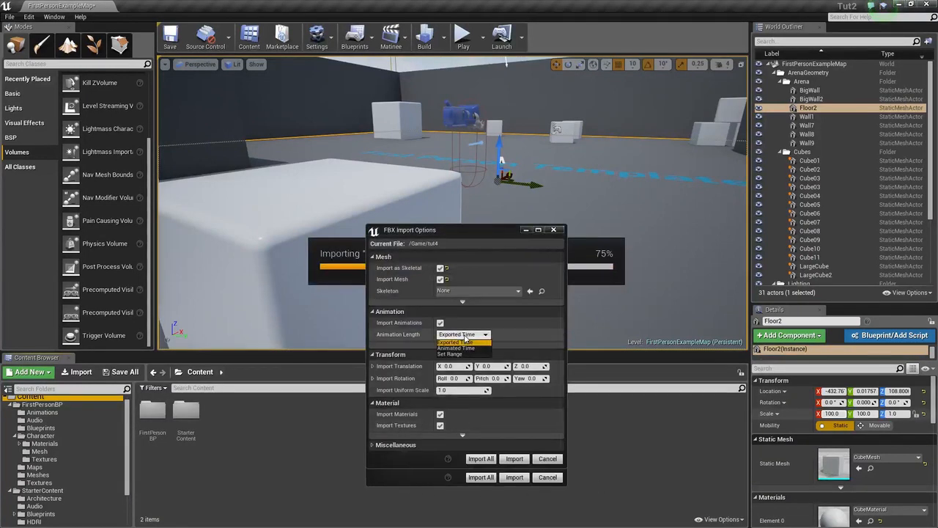
{"action": "left_click", "coordinate": [454, 355]}
{"action": "left_click", "coordinate": [459, 335]}
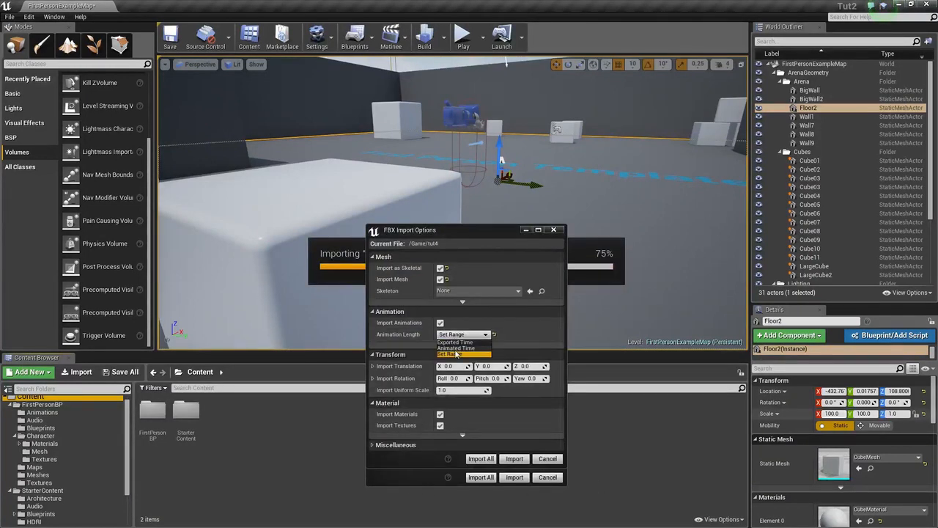
{"action": "left_click", "coordinate": [455, 348]}
{"action": "left_click", "coordinate": [461, 336]}
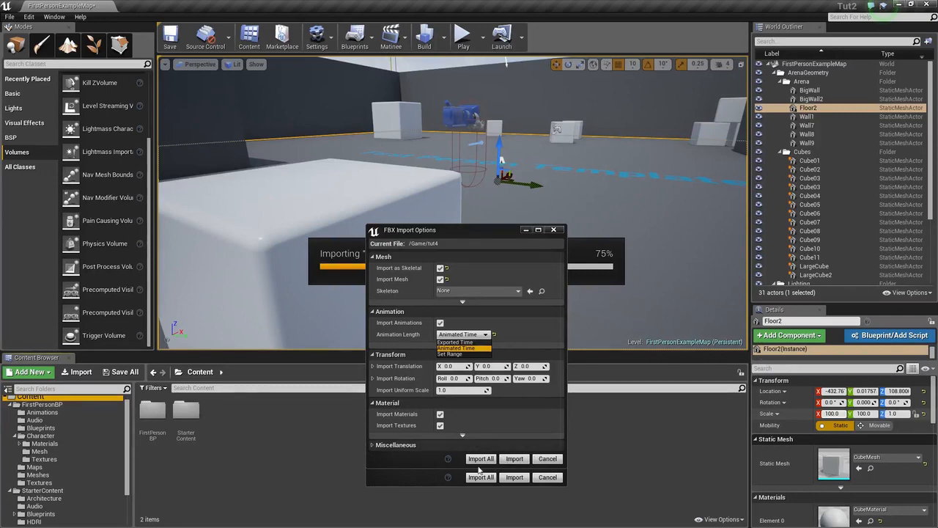
{"action": "left_click", "coordinate": [473, 460]}
{"action": "left_click", "coordinate": [473, 460]}
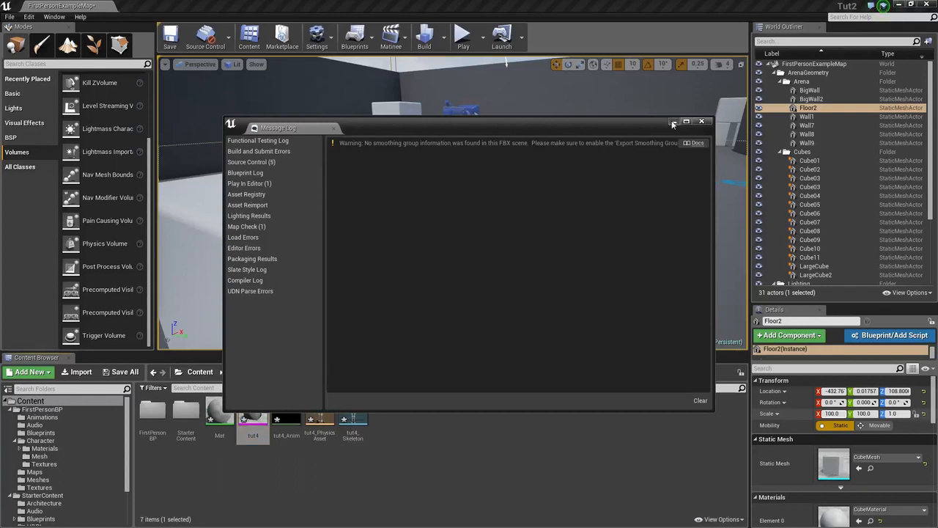
{"action": "left_click", "coordinate": [672, 122]}
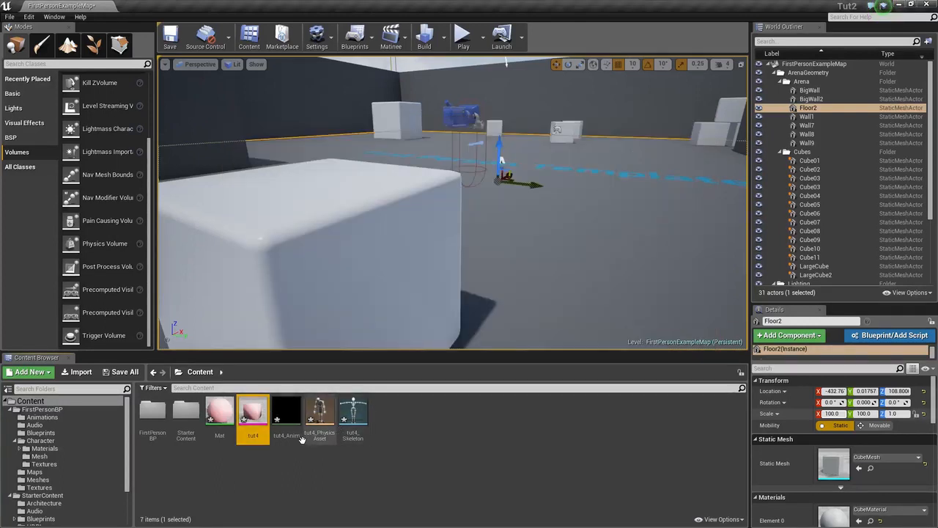
- Place the tut4_Anim asset in the level near the floor text and raise it to a Z location of 320 cm
{"action": "left_click_drag", "start_coordinate": [286, 424], "coordinate": [520, 159]}
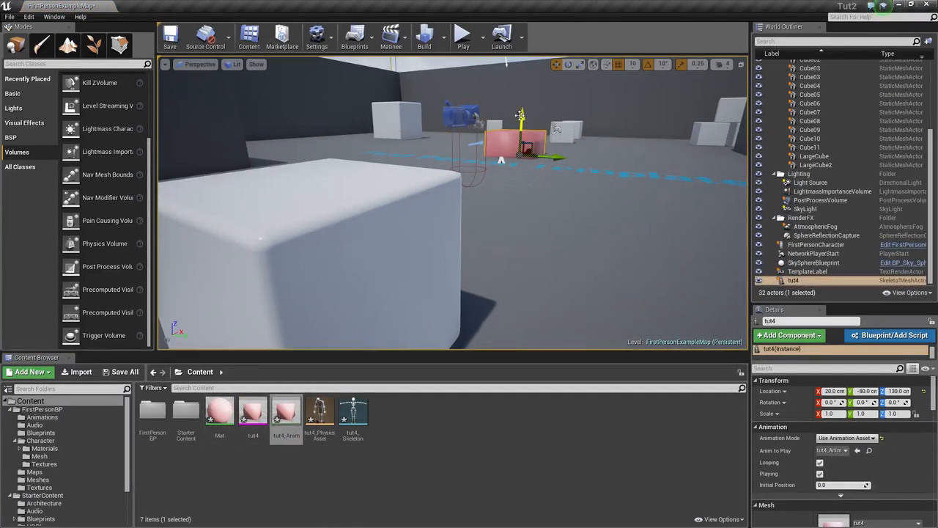
{"action": "left_click_drag", "start_coordinate": [520, 115], "coordinate": [520, 81]}
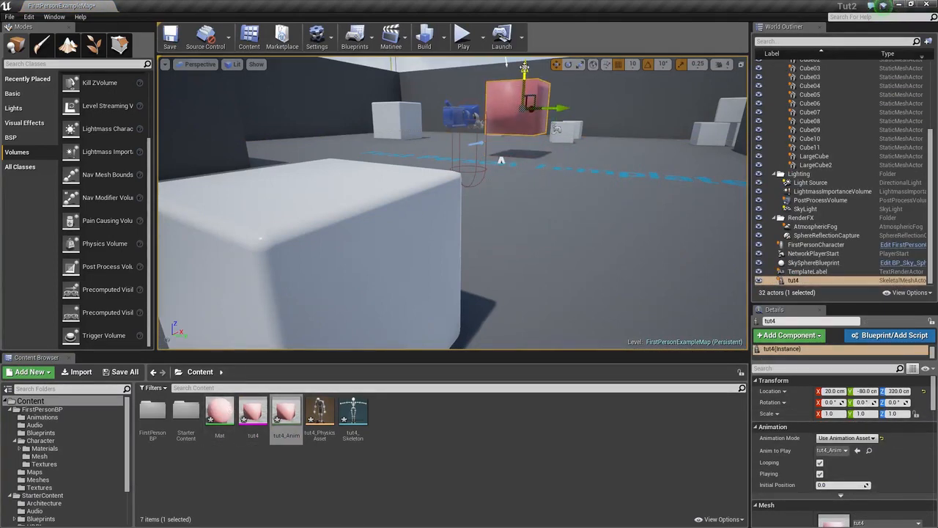
- Play the level and walk around and up to the animated red cube to check its movement, then stop playing
{"action": "left_click", "coordinate": [459, 36]}
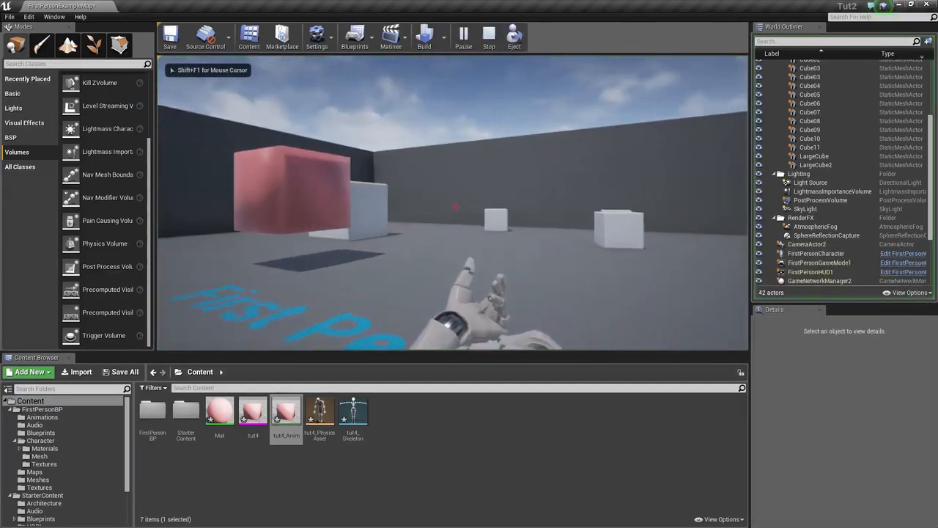
{"action": "key", "text": "w"}
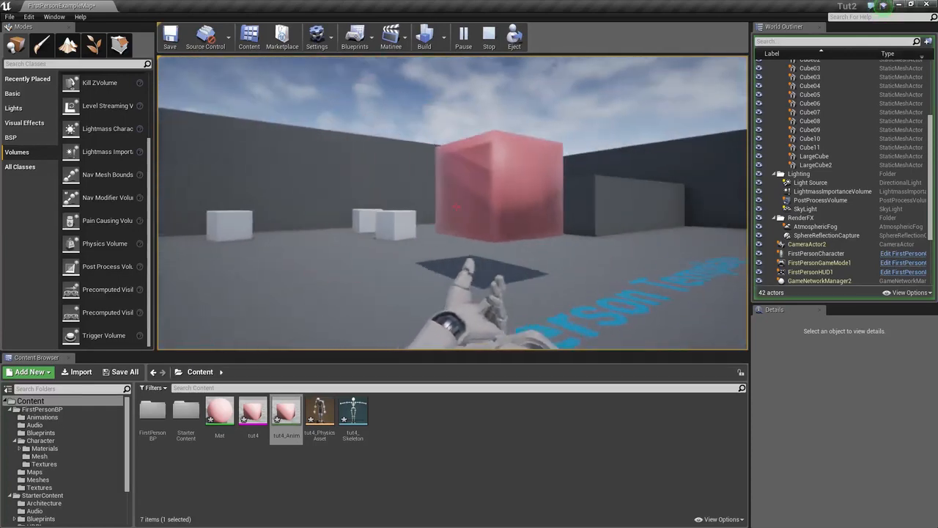
{"action": "key", "text": "w"}
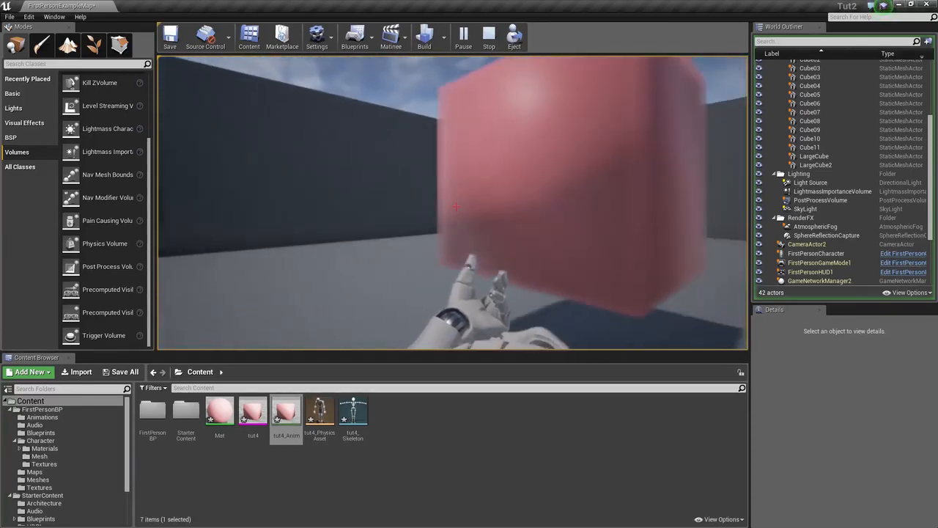
{"action": "key", "text": "s"}
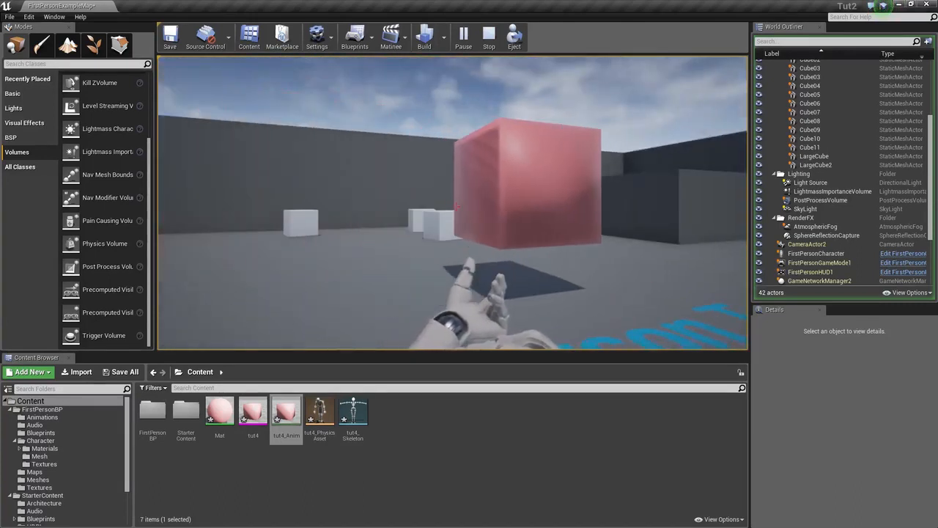
{"action": "key", "text": "d"}
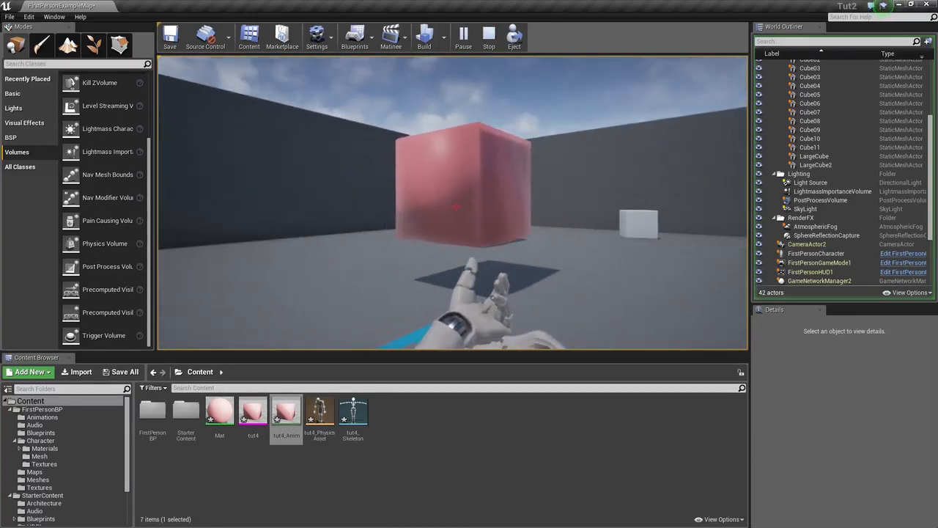
{"action": "key", "text": "w"}
{"action": "key", "text": "s"}
{"action": "key", "text": "w"}
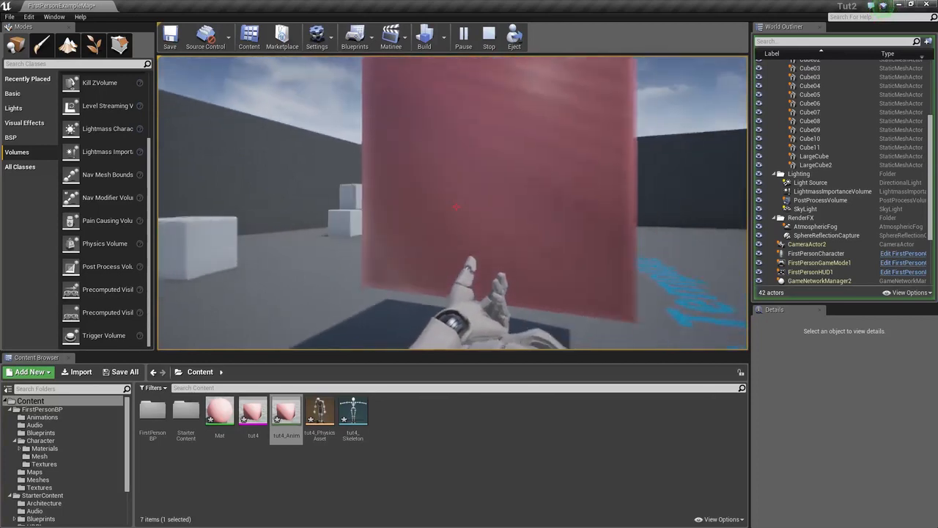
{"action": "key", "text": "s"}
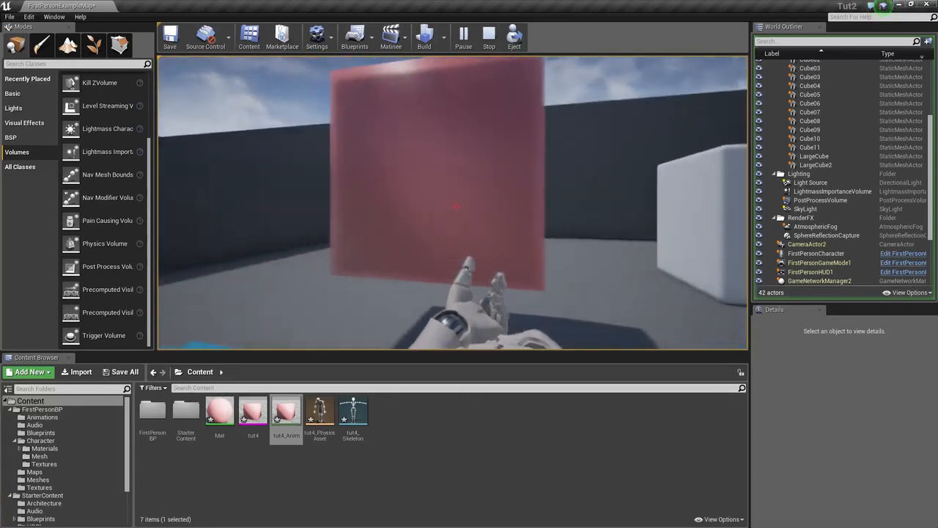
{"action": "key", "text": "w"}
{"action": "key", "text": "s"}
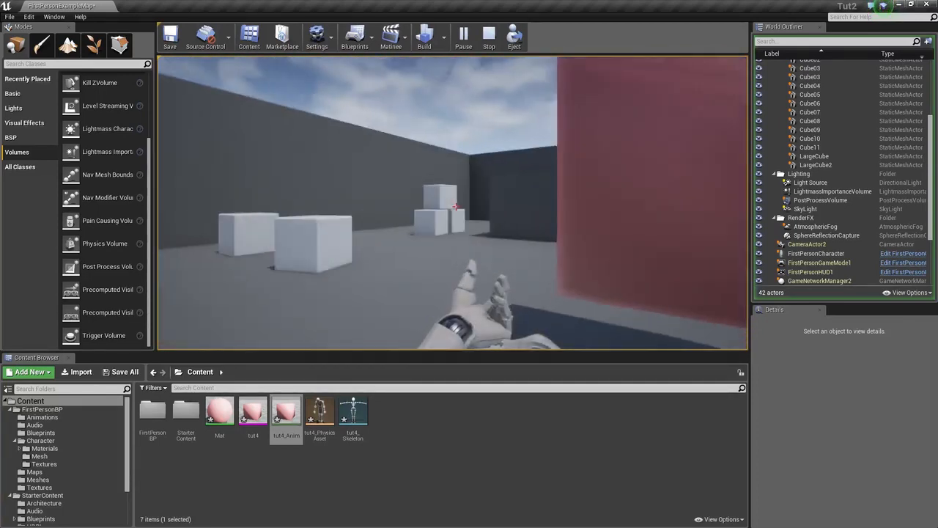
{"action": "key", "text": "w"}
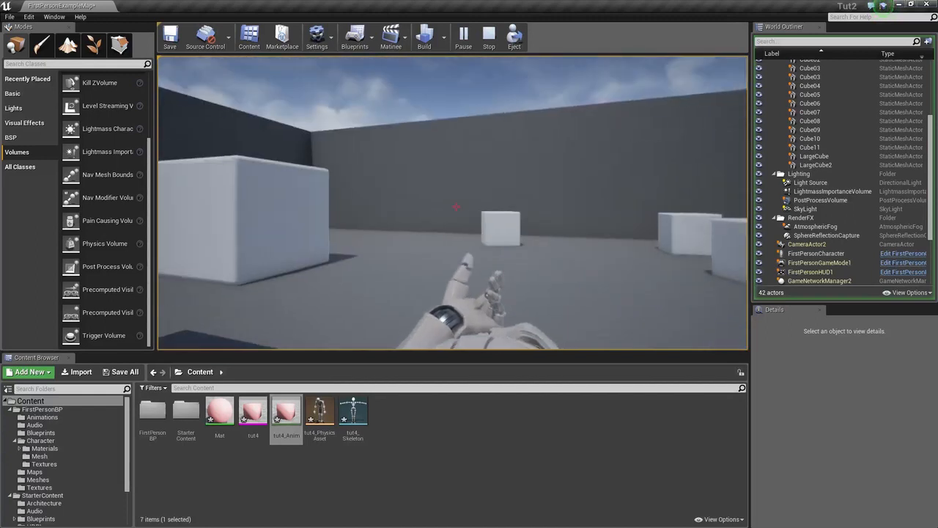
{"action": "key", "text": "s"}
{"action": "key", "text": "w"}
{"action": "key", "text": "s"}
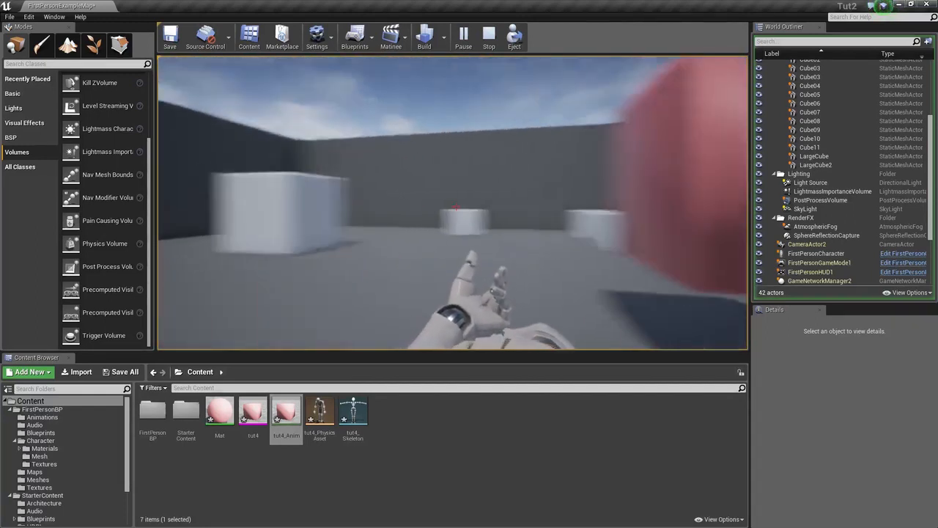
{"action": "key", "text": "w"}
{"action": "key", "text": "s"}
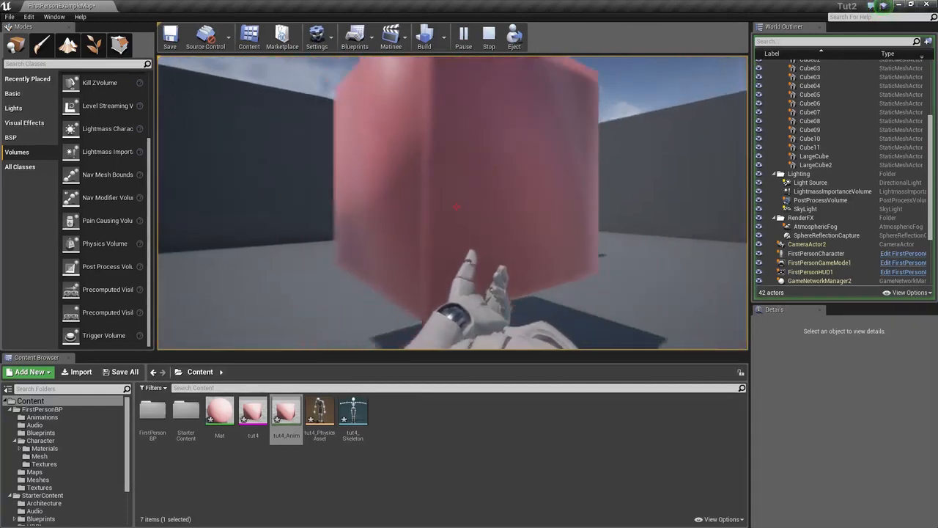
{"action": "key", "text": "Escape"}
- Enlarge the details area and review the tut4 actor's physics and collision settings, including the available collision presets
{"action": "scroll", "coordinate": [570, 218], "scroll_direction": "down", "scroll_amount": 5}
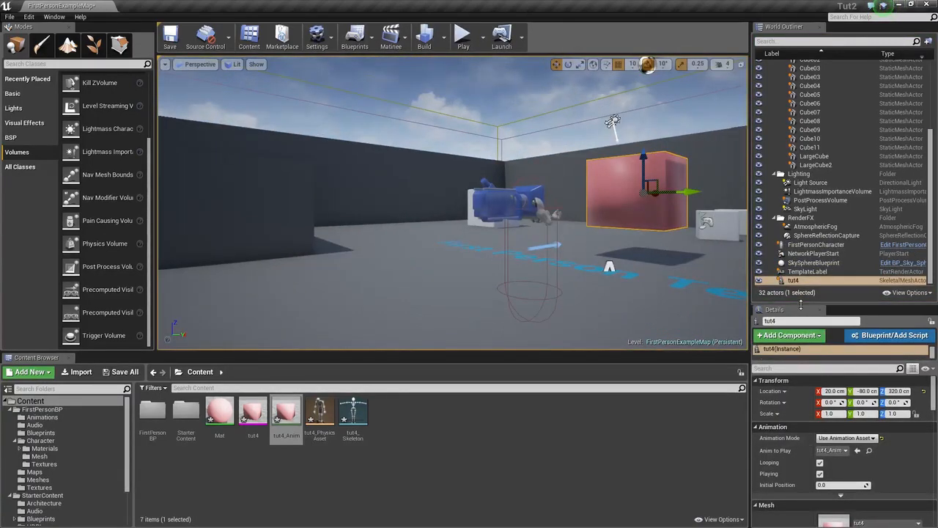
{"action": "left_click_drag", "start_coordinate": [802, 303], "coordinate": [806, 38]}
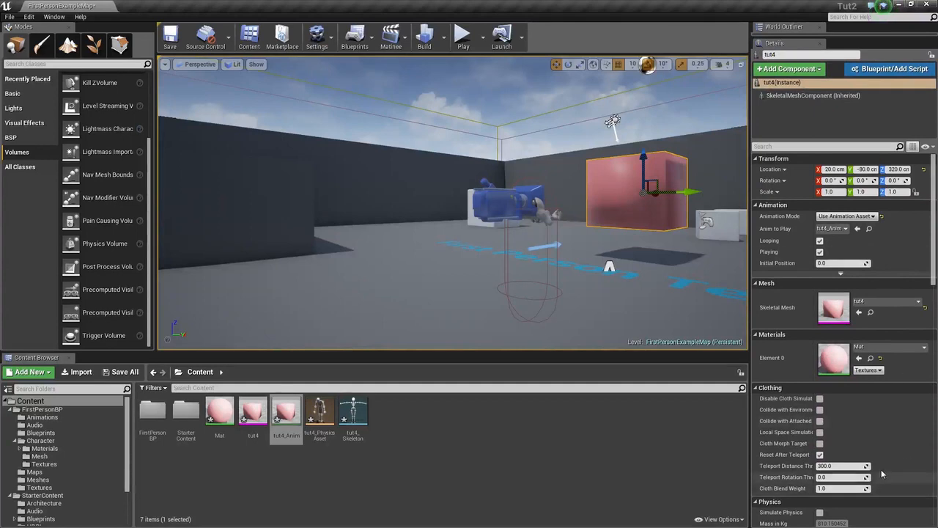
{"action": "scroll", "coordinate": [875, 446], "scroll_direction": "down", "scroll_amount": 4}
{"action": "scroll", "coordinate": [875, 446], "scroll_direction": "down", "scroll_amount": 4}
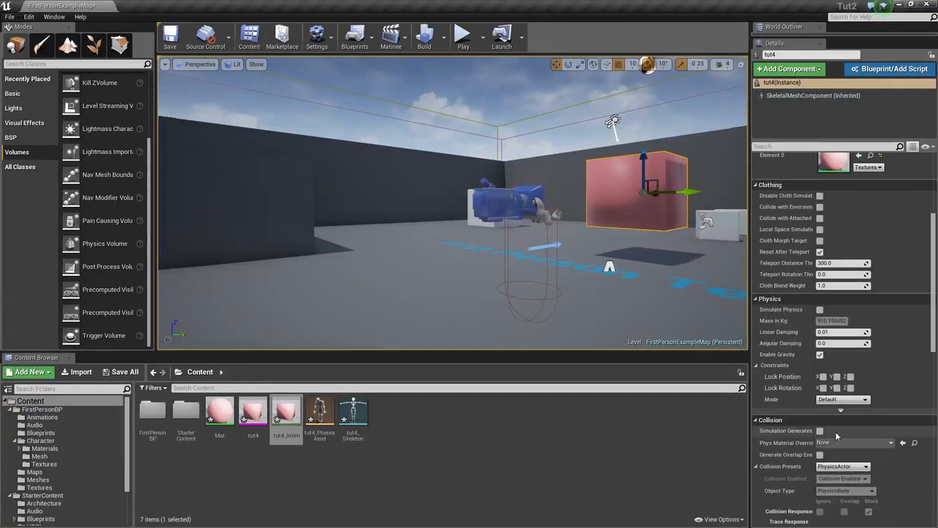
{"action": "scroll", "coordinate": [828, 430], "scroll_direction": "down", "scroll_amount": 3}
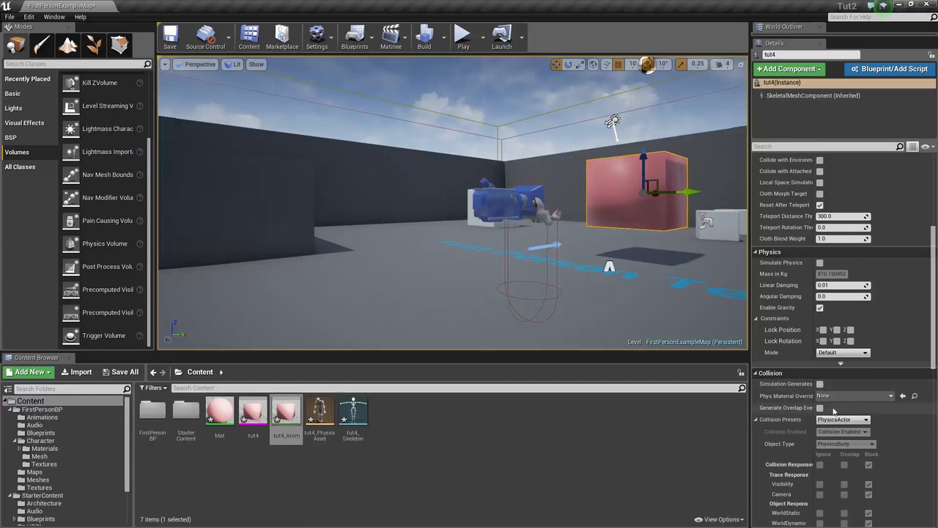
{"action": "left_click", "coordinate": [872, 396]}
{"action": "left_click", "coordinate": [882, 428]}
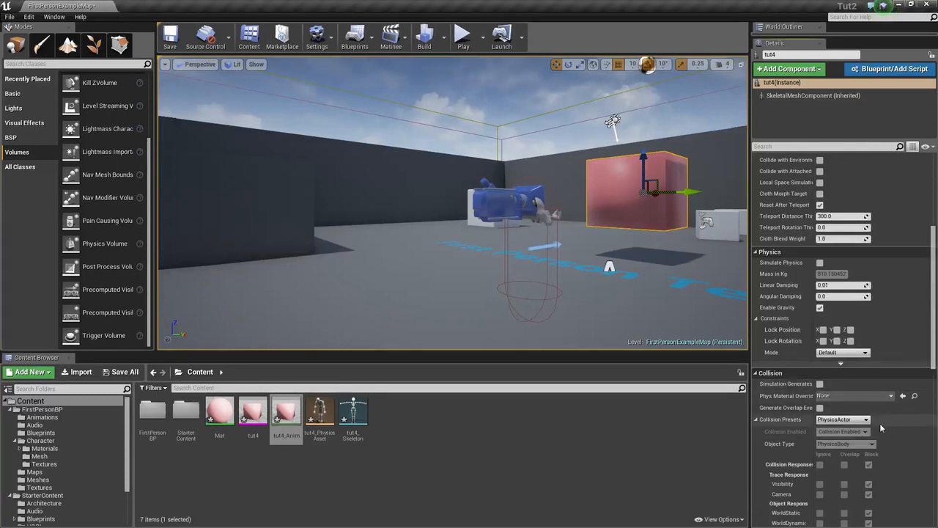
{"action": "left_click", "coordinate": [858, 421]}
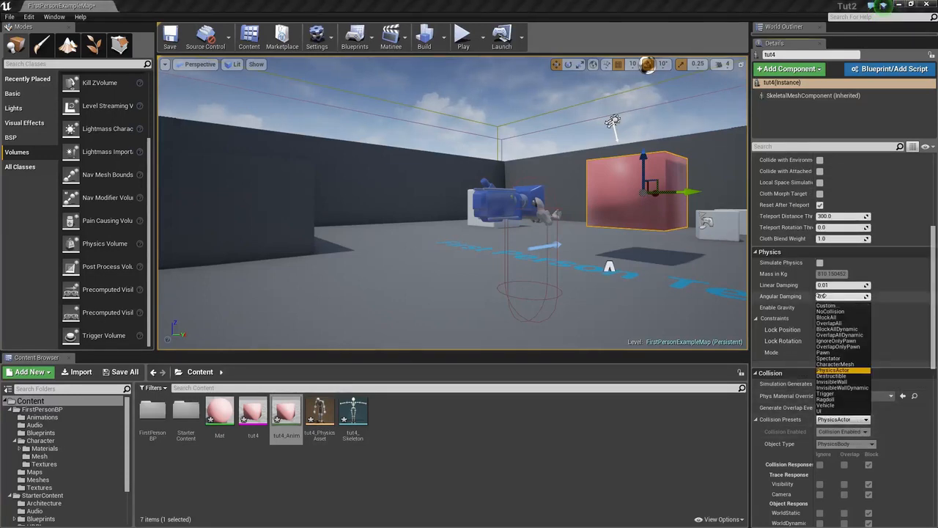
{"action": "left_click", "coordinate": [892, 429]}
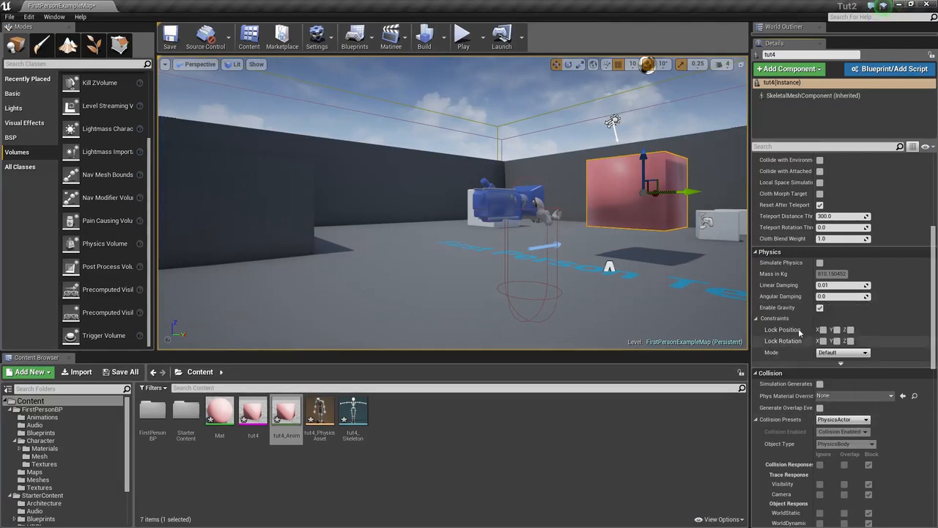
- Play the level again and walk into the red cube to test its collision, then stop playing
{"action": "left_click", "coordinate": [475, 32]}
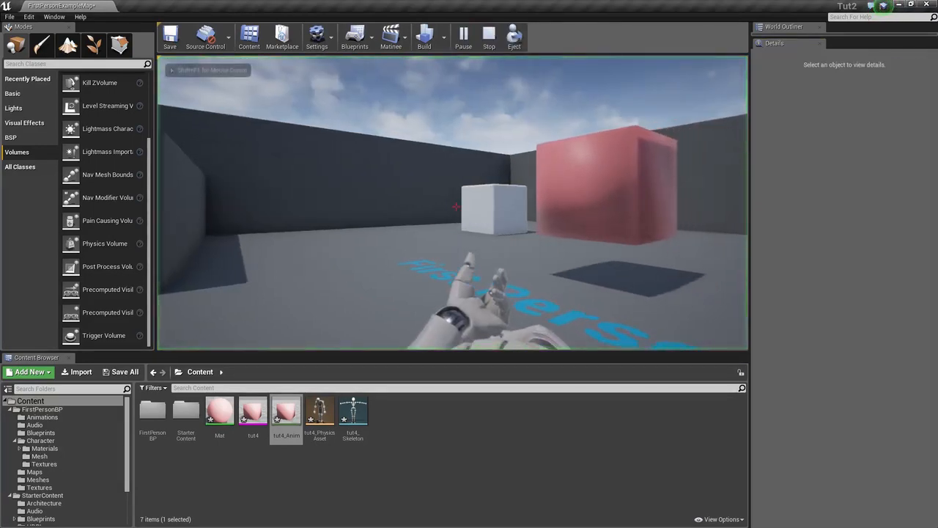
{"action": "key", "text": "w"}
{"action": "key", "text": "w"}
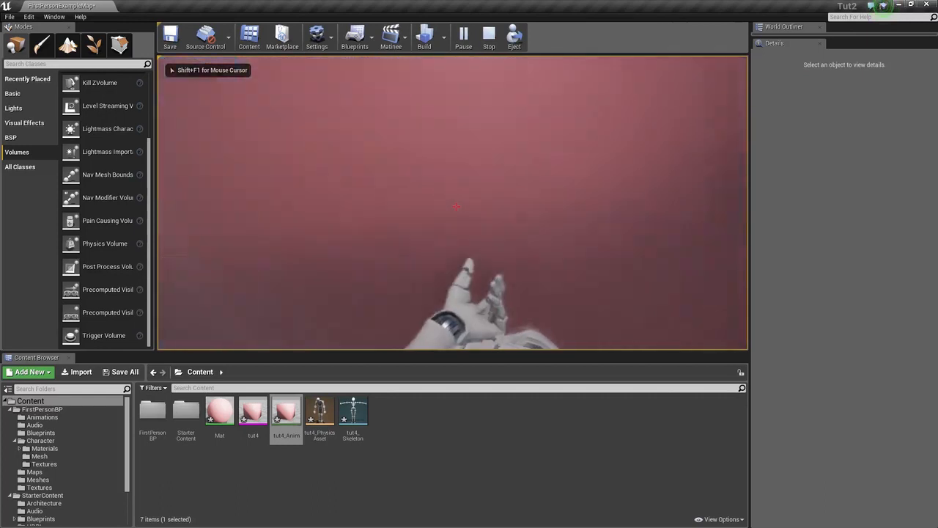
{"action": "key", "text": "s"}
{"action": "key", "text": "w"}
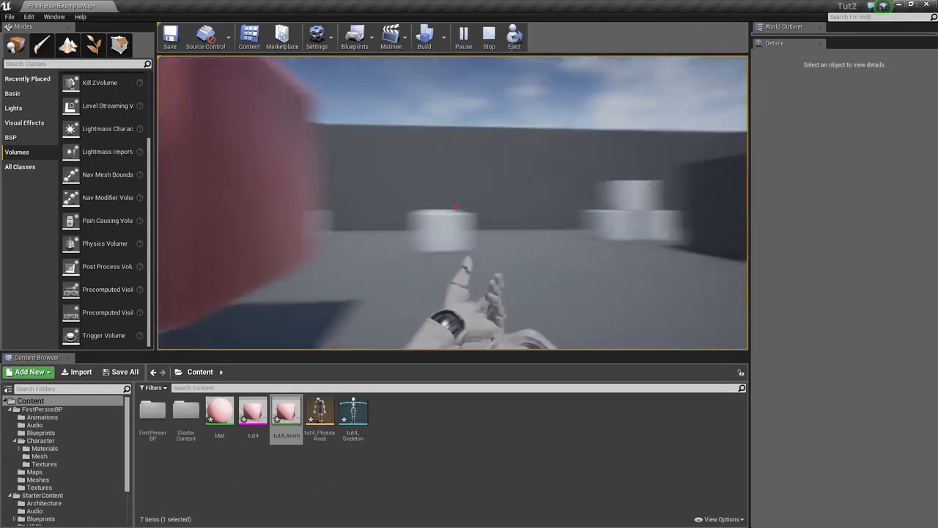
{"action": "key", "text": "s"}
{"action": "key", "text": "w"}
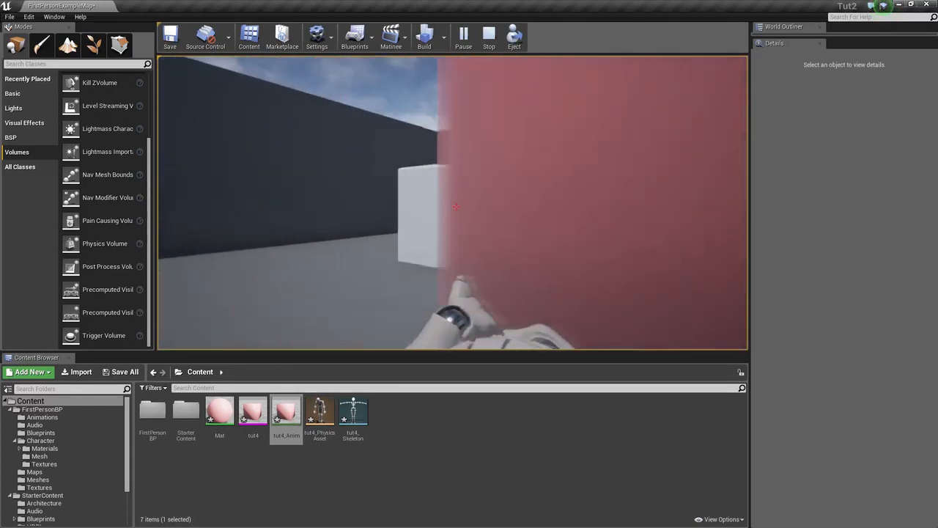
{"action": "key", "text": "Escape"}
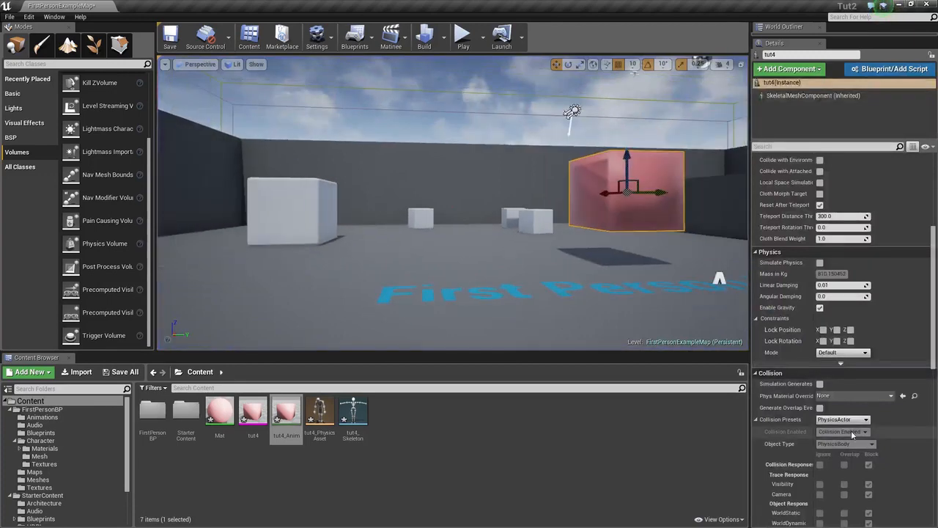
- Set the tut4 actor's collision preset to NoCollision and play the level, walking into the red cube to test it, then stop playing
{"action": "left_click", "coordinate": [850, 419]}
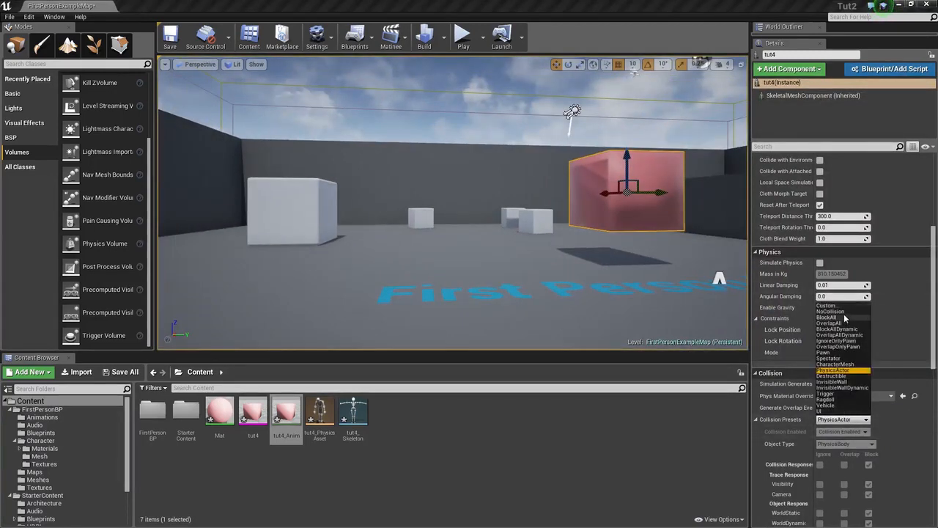
{"action": "left_click", "coordinate": [834, 311]}
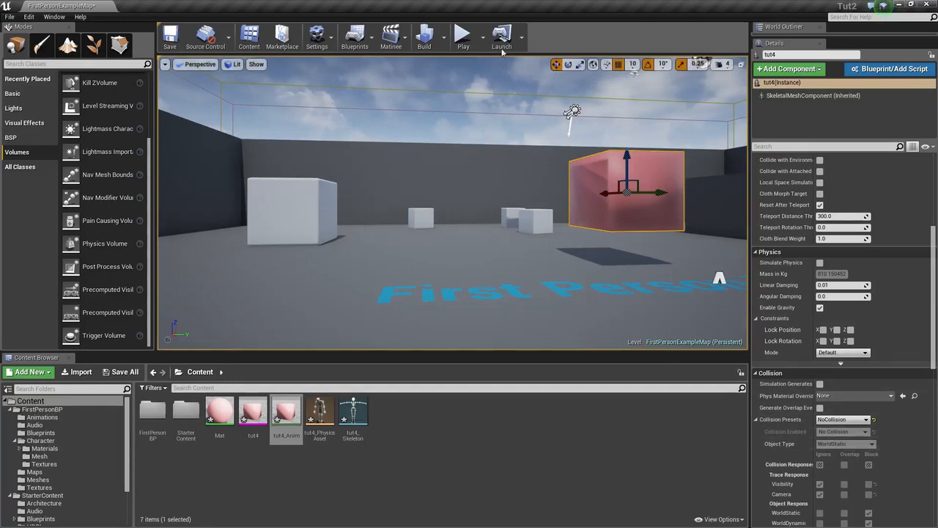
{"action": "left_click", "coordinate": [463, 37]}
{"action": "key", "text": "w"}
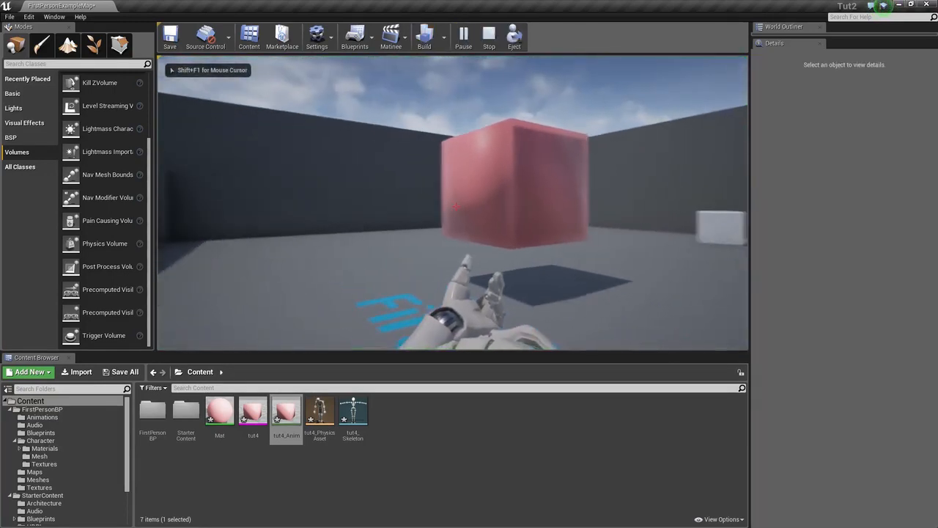
{"action": "key", "text": "w"}
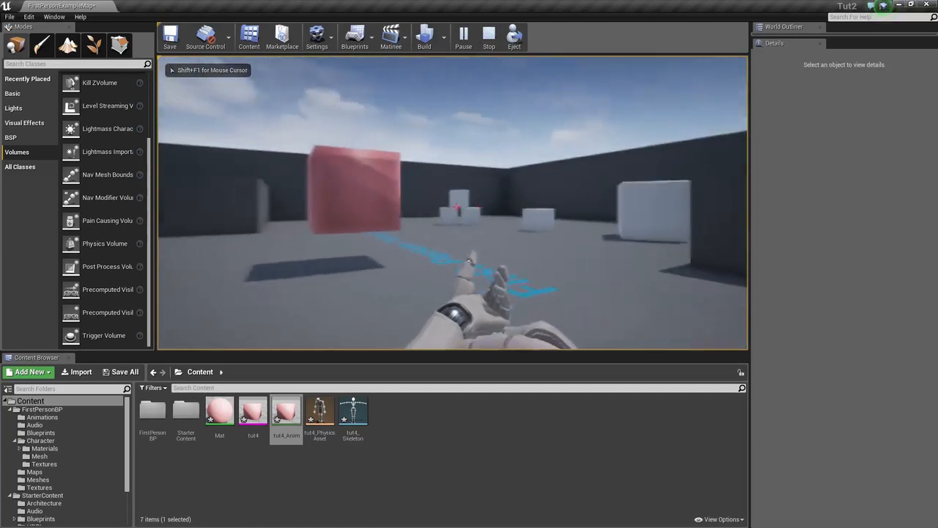
{"action": "left_click", "coordinate": [456, 207]}
{"action": "key", "text": "w"}
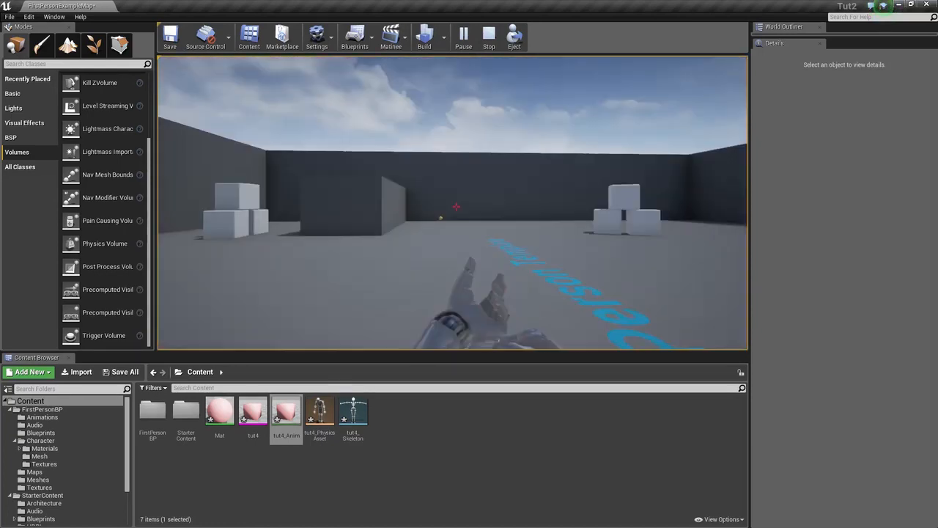
{"action": "key", "text": "Escape"}
- Open the Mat material, reposition its nodes so they no longer overlap, and check the base colour parameter without changing it
{"action": "right_click_drag", "start_coordinate": [578, 223], "coordinate": [483, 228]}
{"action": "scroll", "coordinate": [578, 223], "scroll_direction": "down", "scroll_amount": 8}
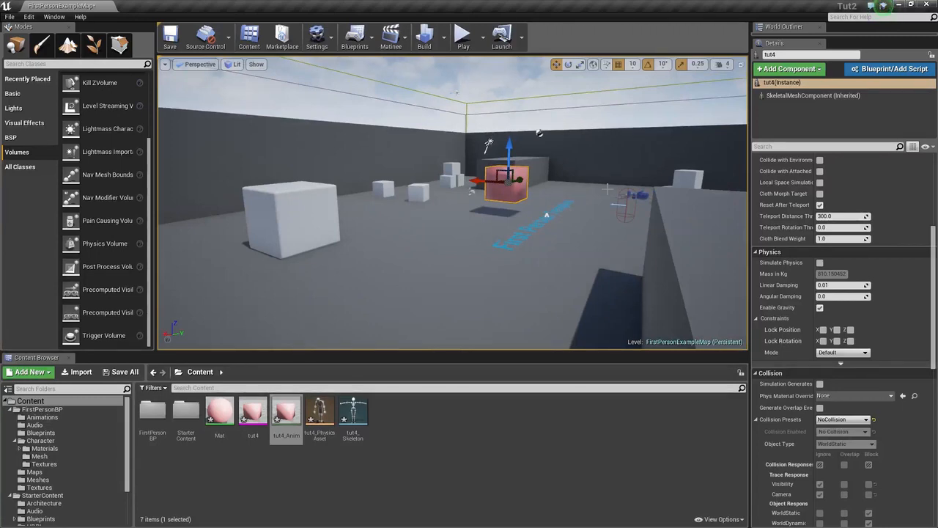
{"action": "double_click", "coordinate": [218, 414]}
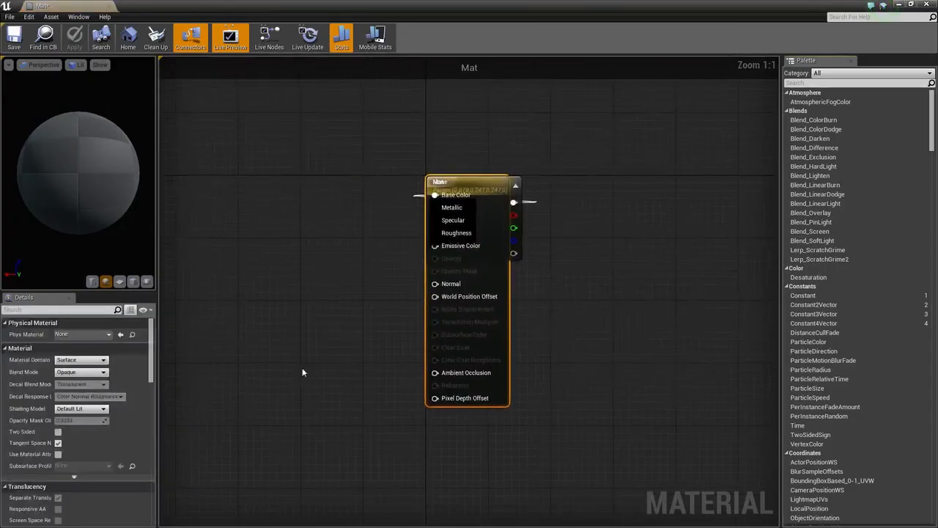
{"action": "left_click_drag", "start_coordinate": [421, 183], "coordinate": [260, 224]}
{"action": "double_click", "coordinate": [192, 167]}
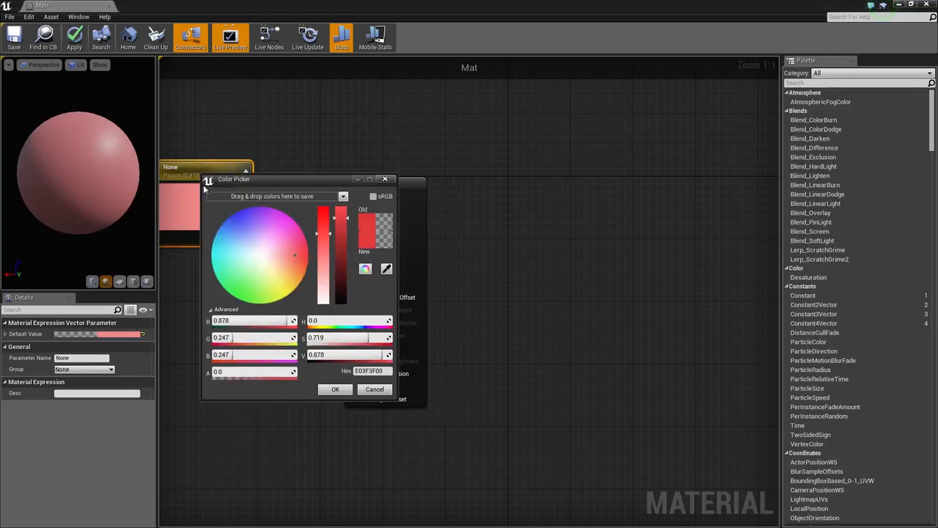
{"action": "left_click", "coordinate": [375, 392]}
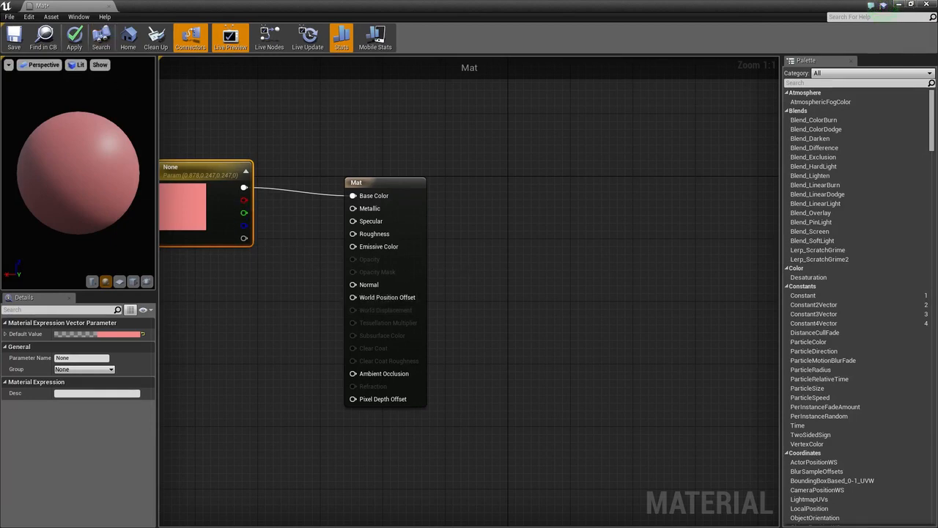
{"action": "left_click", "coordinate": [899, 5]}
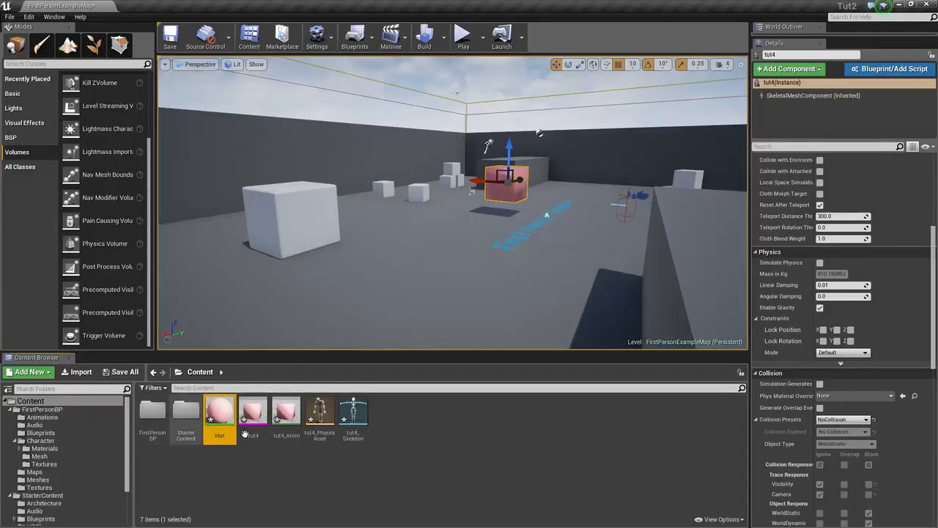
- Browse the FirstPersonBP Character folders, including Mesh, and open the M_UE4Man_Body material from Materials
{"action": "double_click", "coordinate": [152, 410]}
{"action": "left_click", "coordinate": [159, 409]}
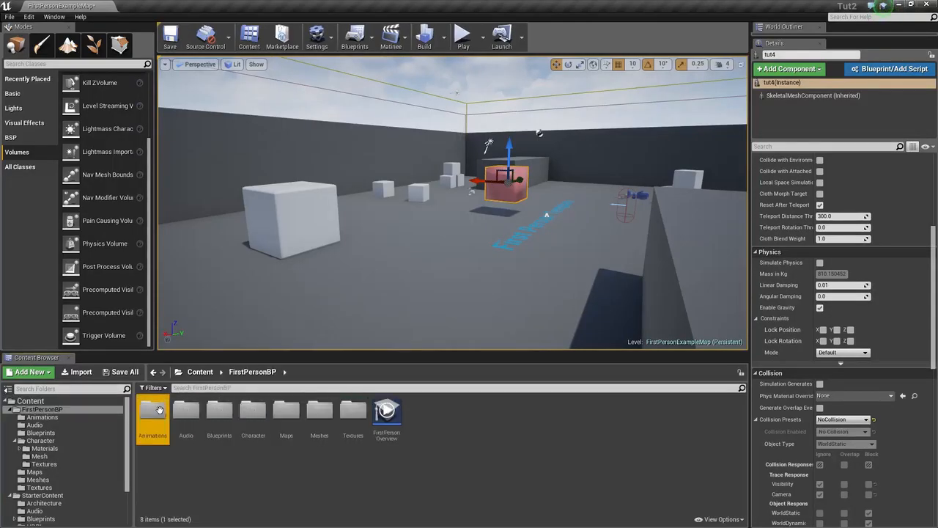
{"action": "left_click", "coordinate": [261, 412]}
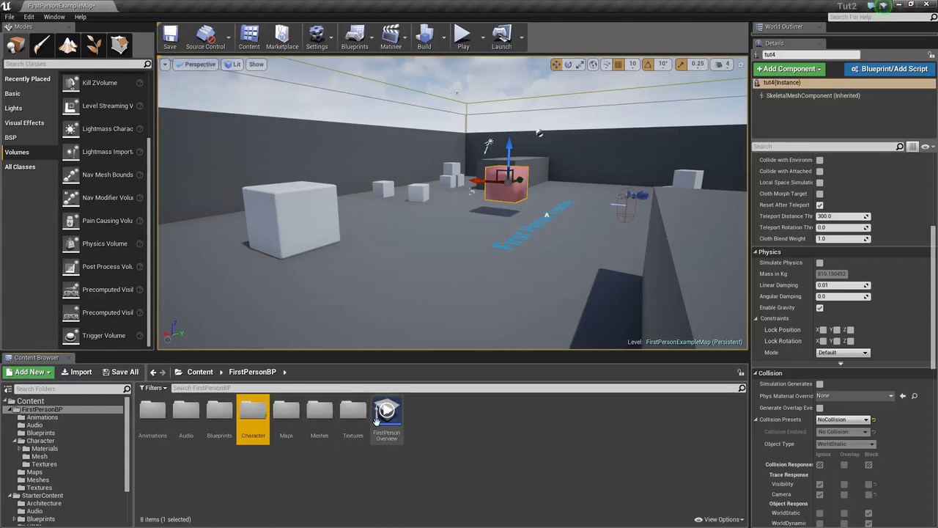
{"action": "double_click", "coordinate": [261, 412]}
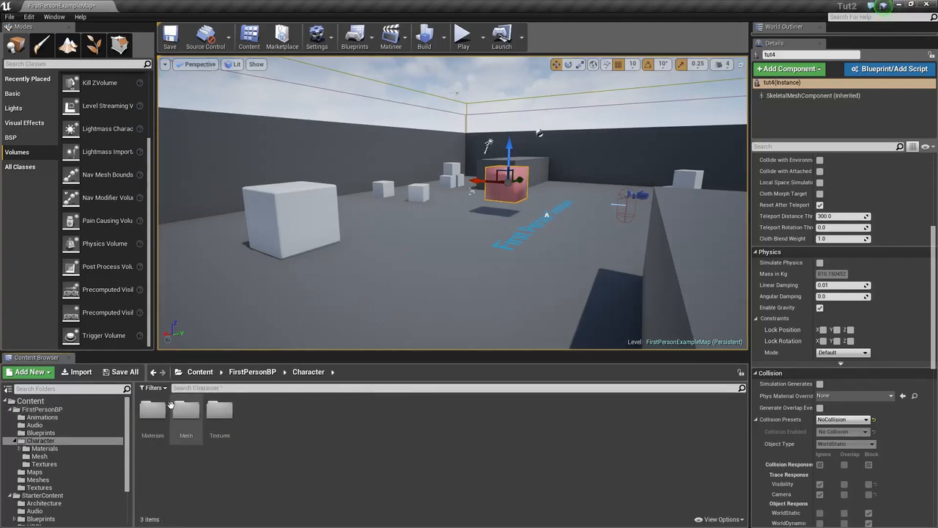
{"action": "double_click", "coordinate": [191, 407]}
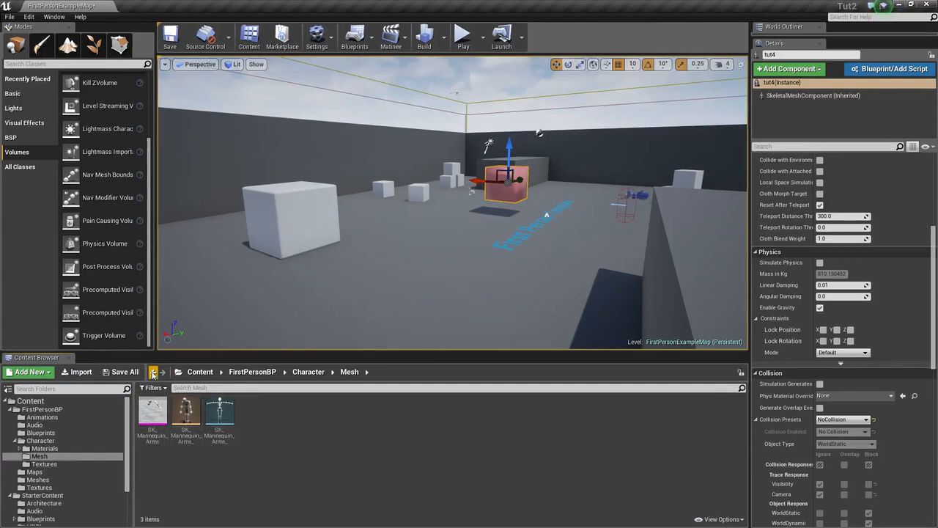
{"action": "left_click", "coordinate": [153, 371]}
{"action": "double_click", "coordinate": [152, 411]}
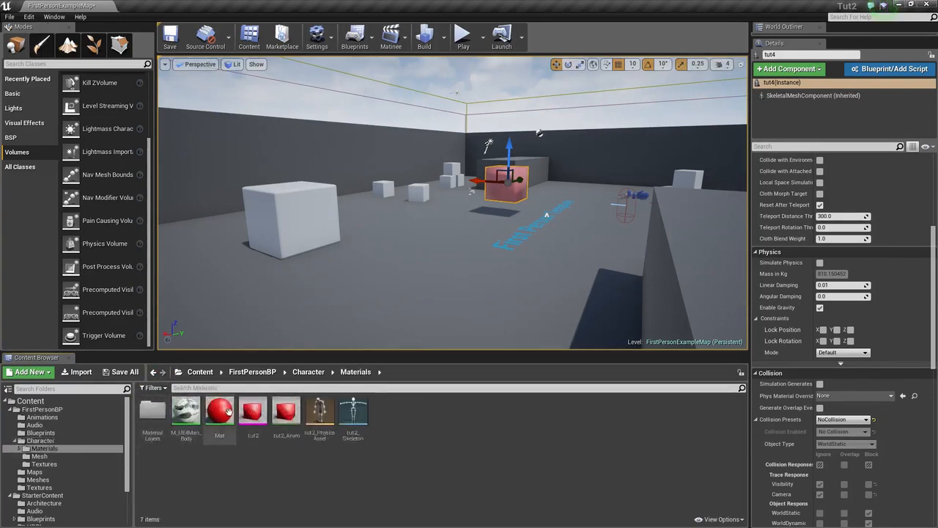
{"action": "double_click", "coordinate": [186, 410]}
- Examine the M_UE4Man_Body node network, including its material masks, baked normal map and layer blends, then return to the Mat material
{"action": "right_click_drag", "start_coordinate": [359, 311], "coordinate": [818, 326]}
{"action": "right_click_drag", "start_coordinate": [298, 374], "coordinate": [302, 375]}
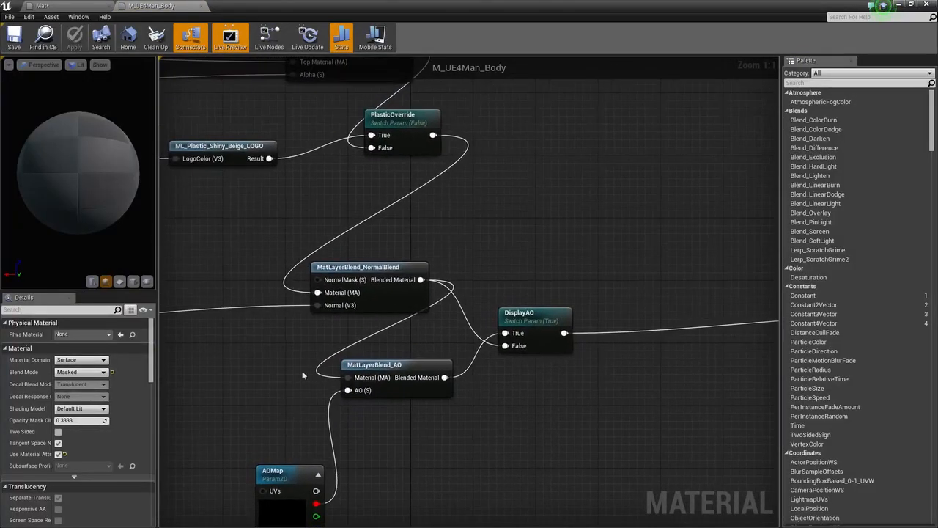
{"action": "right_click", "coordinate": [202, 202]}
{"action": "right_click_drag", "start_coordinate": [173, 170], "coordinate": [209, 172]}
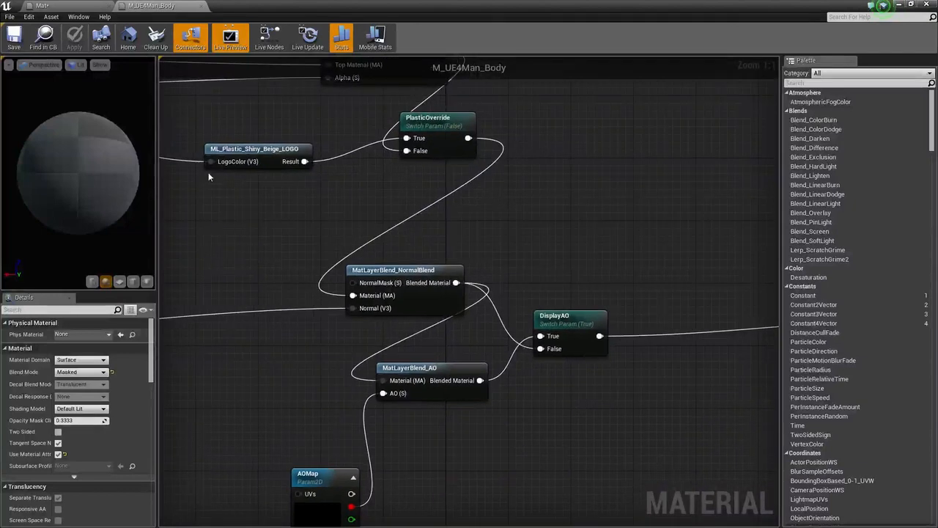
{"action": "left_click_drag", "start_coordinate": [237, 197], "coordinate": [308, 202]}
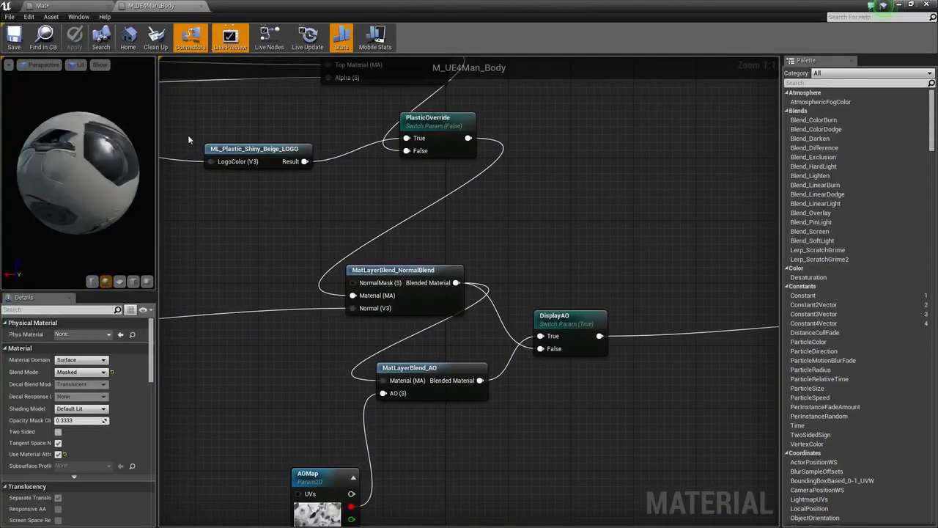
{"action": "right_click_drag", "start_coordinate": [207, 154], "coordinate": [664, 249]}
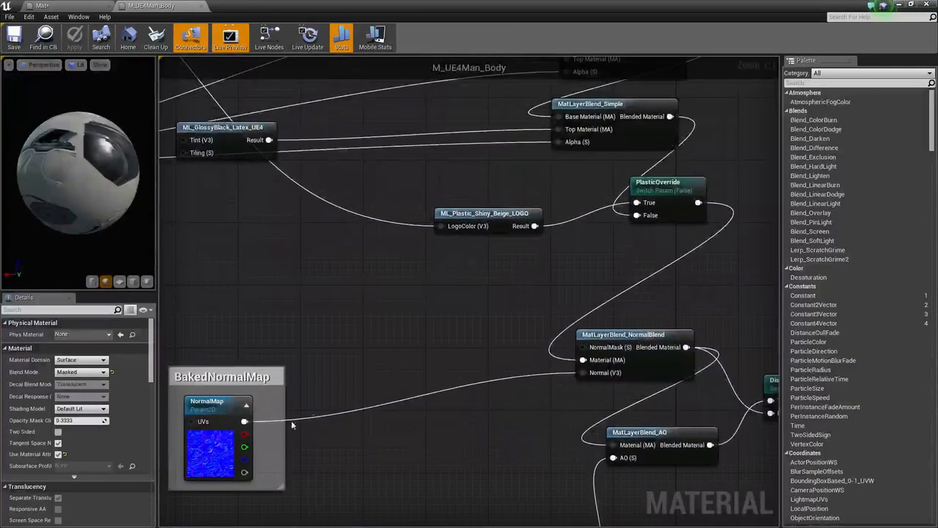
{"action": "right_click_drag", "start_coordinate": [291, 420], "coordinate": [419, 423]}
{"action": "right_click", "coordinate": [317, 265]}
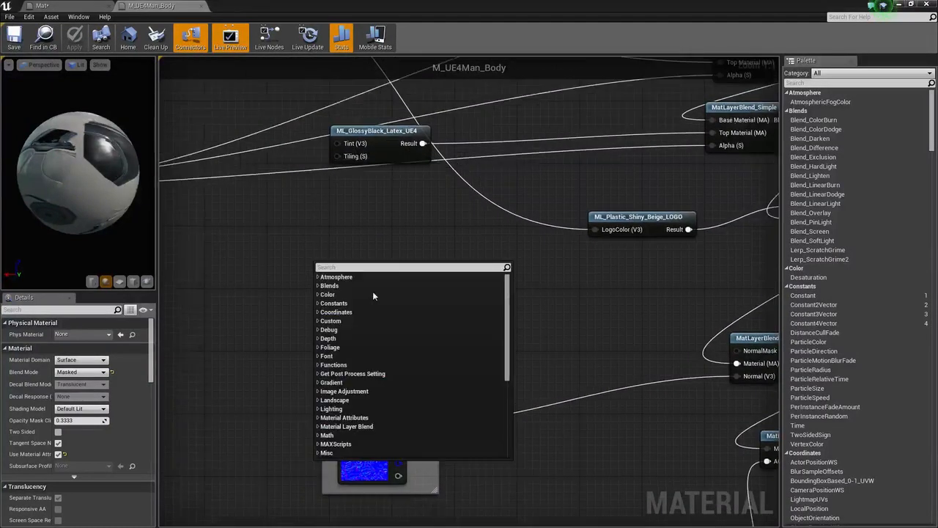
{"action": "scroll", "coordinate": [396, 327], "scroll_direction": "down", "scroll_amount": 4}
{"action": "right_click", "coordinate": [360, 224]}
{"action": "left_click", "coordinate": [322, 210]}
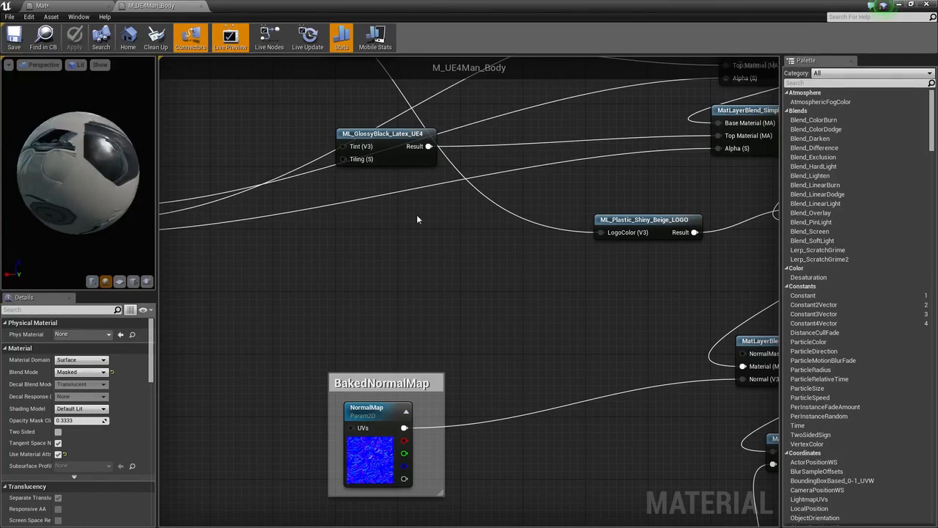
{"action": "right_click_drag", "start_coordinate": [300, 245], "coordinate": [503, 300]}
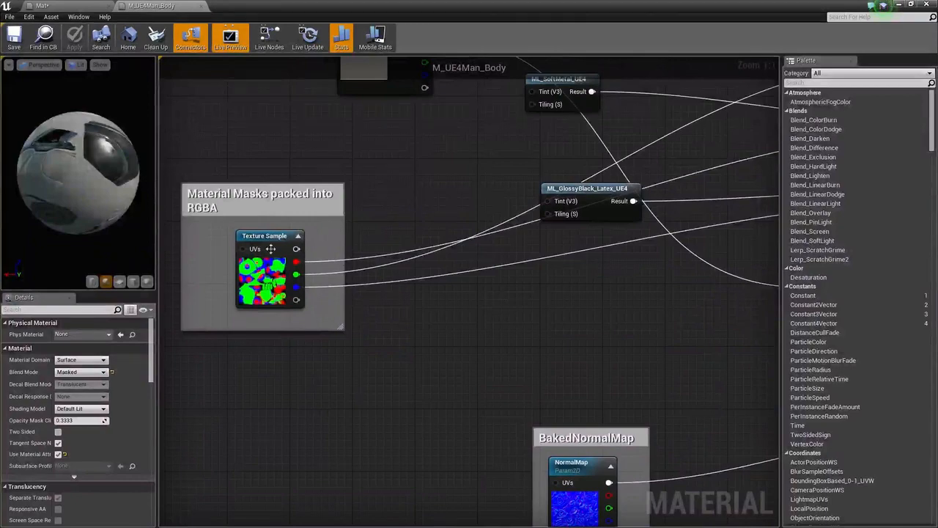
{"action": "scroll", "coordinate": [536, 293], "scroll_direction": "down", "scroll_amount": 7}
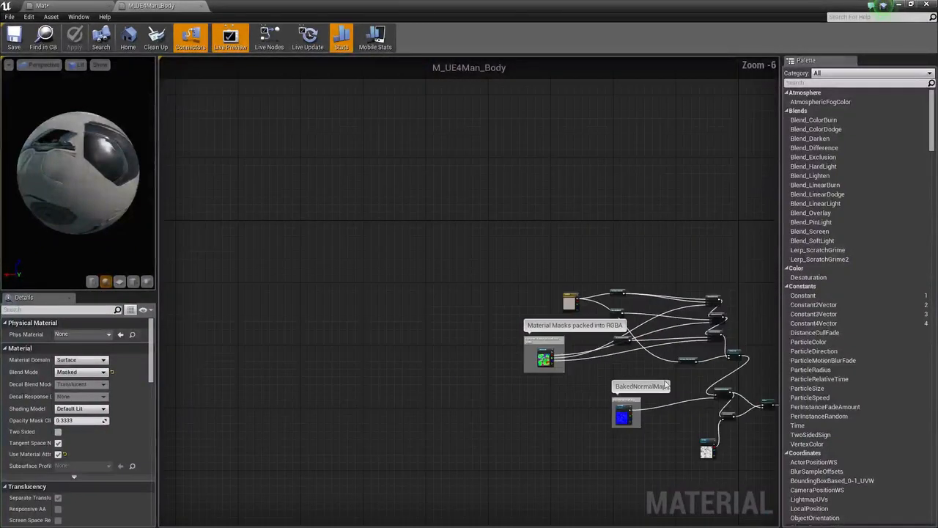
{"action": "scroll", "coordinate": [602, 352], "scroll_direction": "up", "scroll_amount": 7}
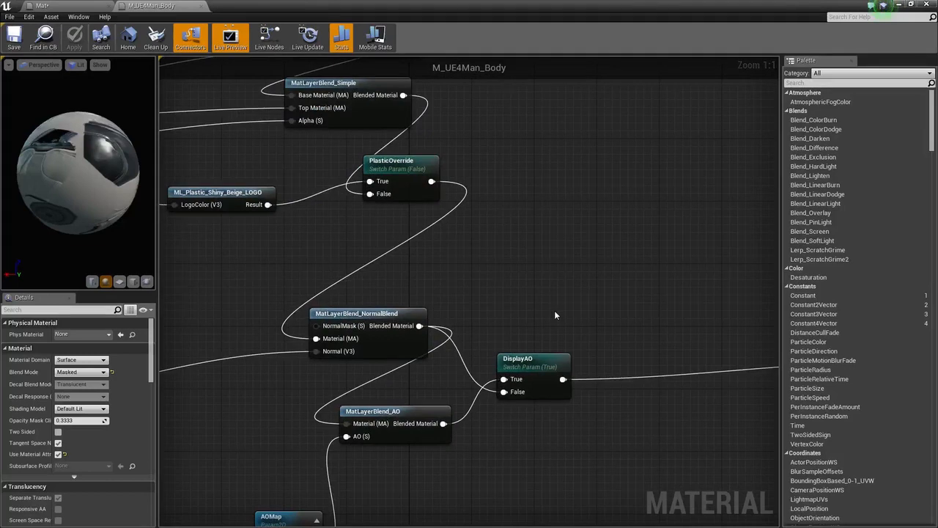
{"action": "left_click", "coordinate": [55, 6]}
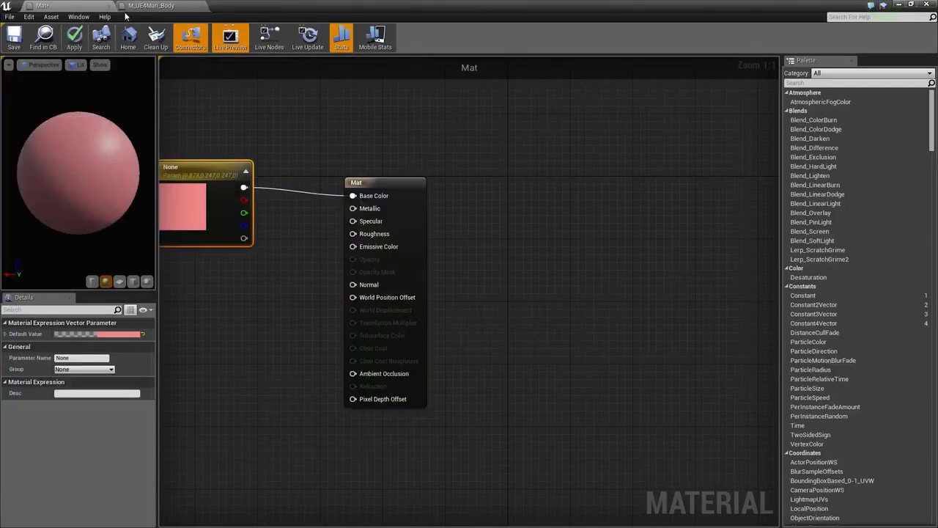
- Return to the level editor, run the level in VR Preview mode and acknowledge the headset's health and safety warning
{"action": "key", "text": "alt+Tab"}
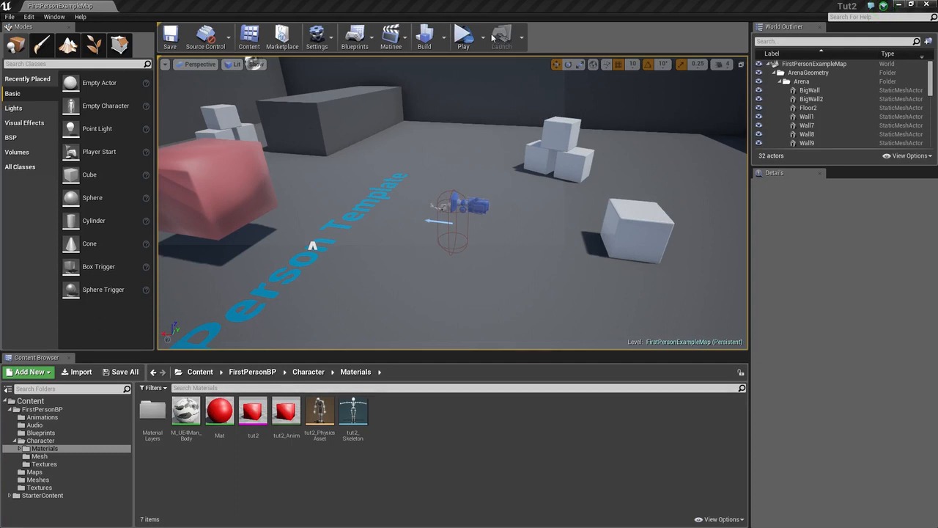
{"action": "left_click", "coordinate": [484, 38]}
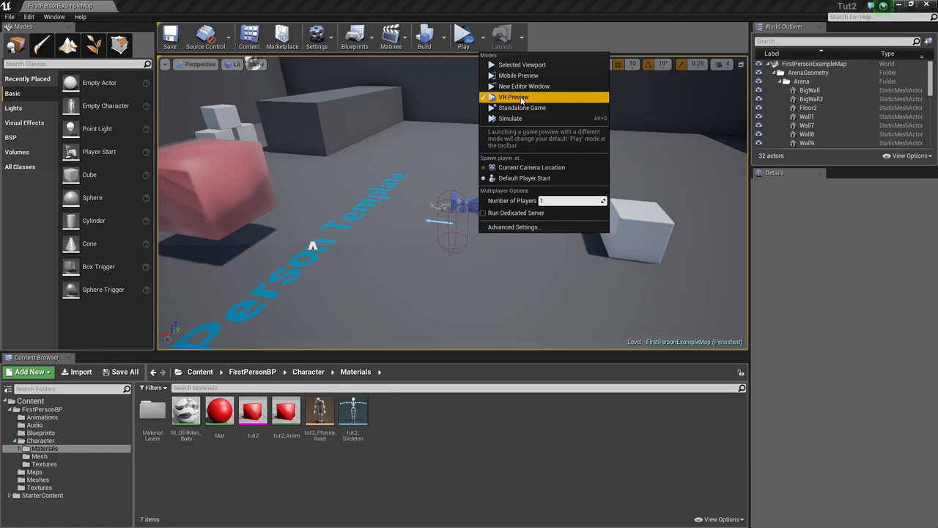
{"action": "left_click", "coordinate": [477, 3]}
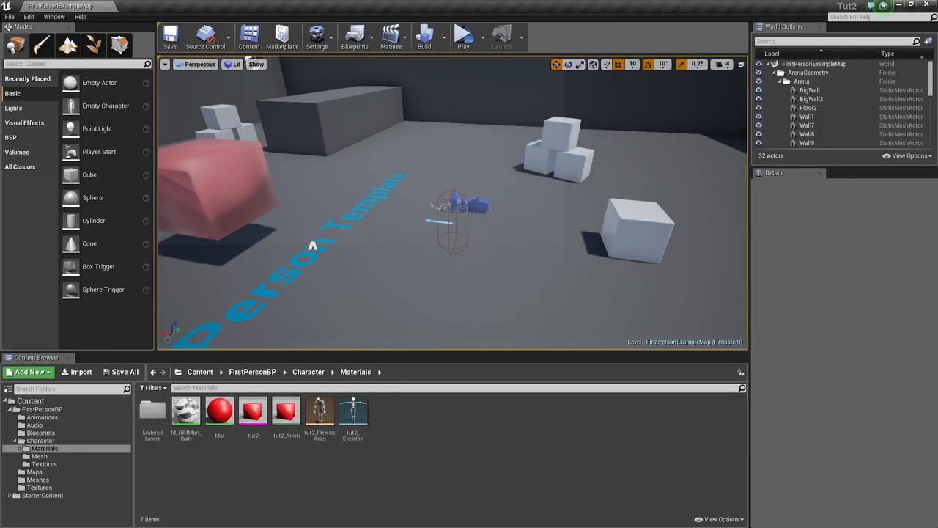
{"action": "left_click", "coordinate": [463, 37]}
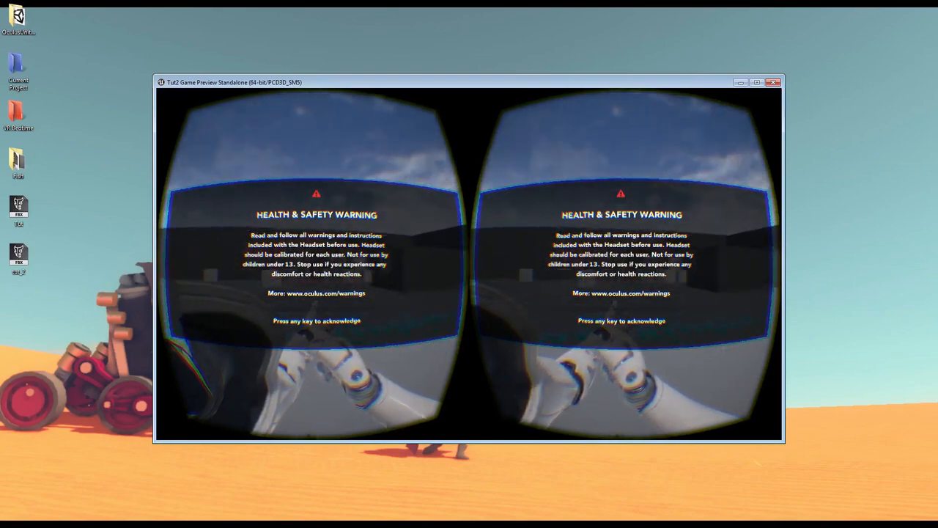
{"action": "key", "text": "space"}
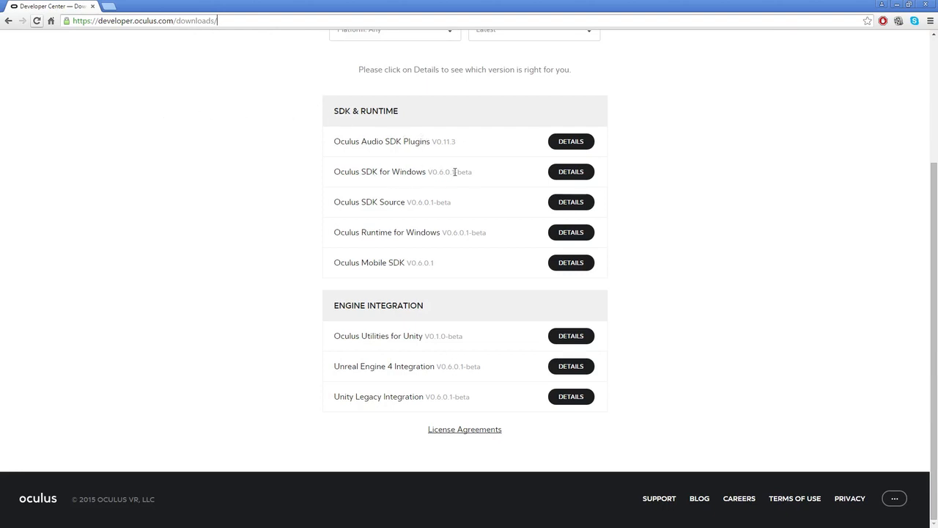
- On the Oculus downloads page, examine the Oculus Runtime for Windows and Unreal Engine 4 Integration entries
{"action": "left_click_drag", "start_coordinate": [380, 233], "coordinate": [490, 241]}
{"action": "left_click", "coordinate": [489, 240]}
{"action": "left_click_drag", "start_coordinate": [381, 366], "coordinate": [506, 381]}
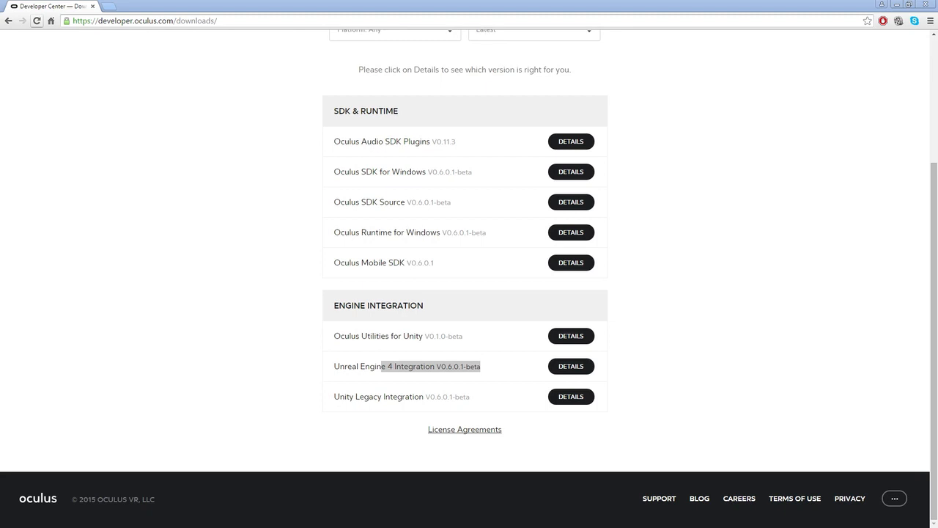
- Bring the Oculus Configuration Utility in front of the downloads page and enlarge its window
{"action": "left_click_drag", "start_coordinate": [937, 125], "coordinate": [459, 113]}
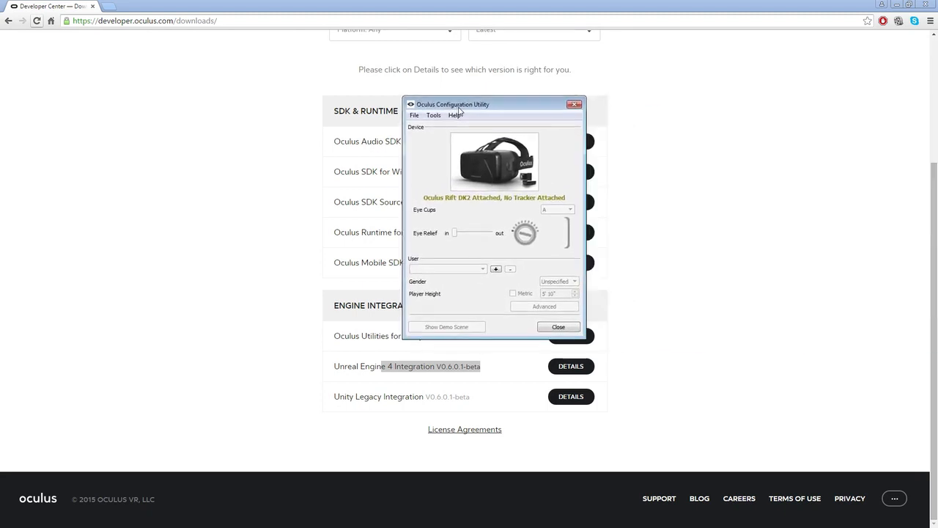
{"action": "left_click", "coordinate": [433, 115]}
{"action": "left_click", "coordinate": [432, 113]}
{"action": "left_click_drag", "start_coordinate": [582, 336], "coordinate": [601, 392]}
- Review the Oculus Configuration Utility's runtime service options and its advanced tools for firmware, diagnostics and notifications
{"action": "left_click", "coordinate": [435, 116]}
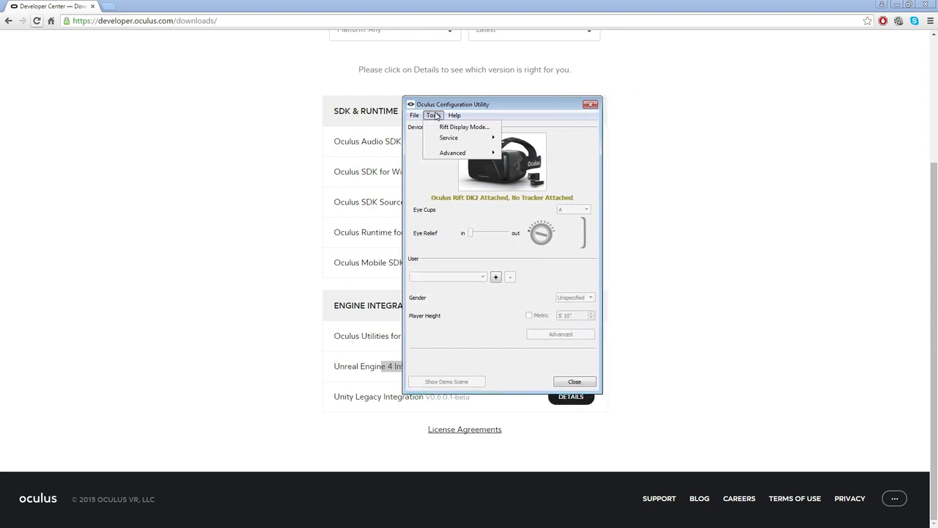
{"action": "mouse_move", "coordinate": [450, 137]}
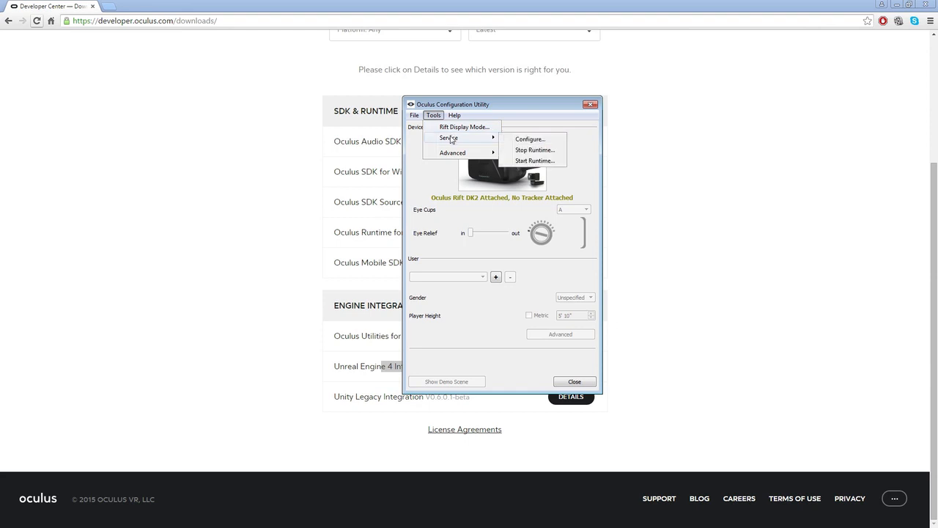
{"action": "left_click", "coordinate": [534, 141]}
{"action": "left_click", "coordinate": [496, 261]}
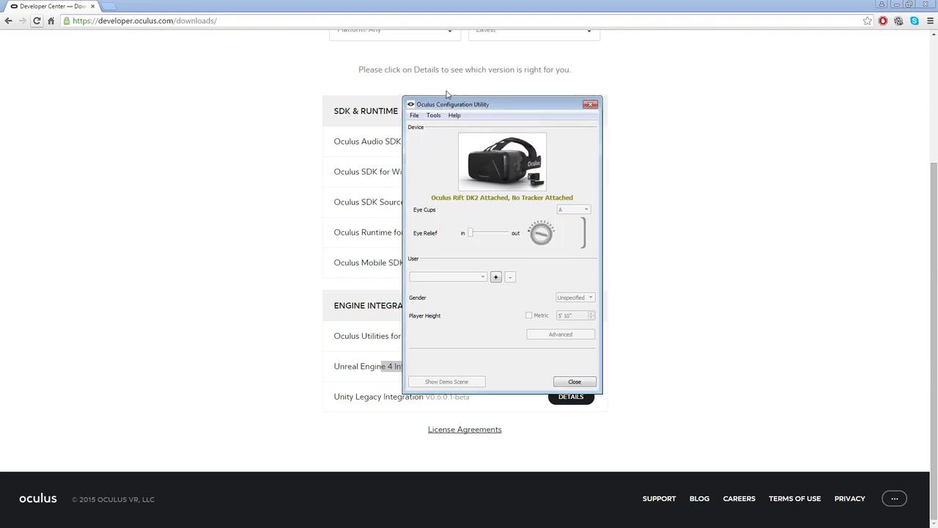
{"action": "left_click", "coordinate": [439, 115]}
{"action": "mouse_move", "coordinate": [454, 153]}
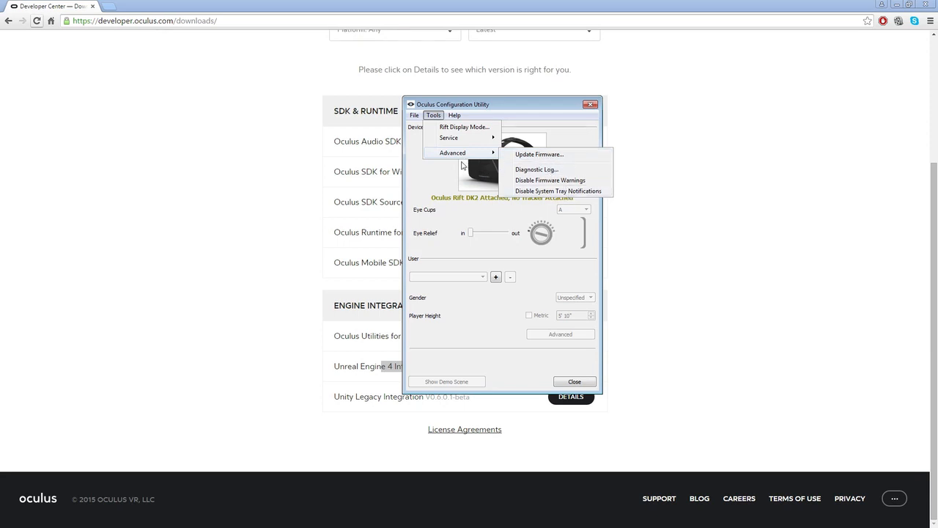
{"action": "left_click", "coordinate": [455, 117]}
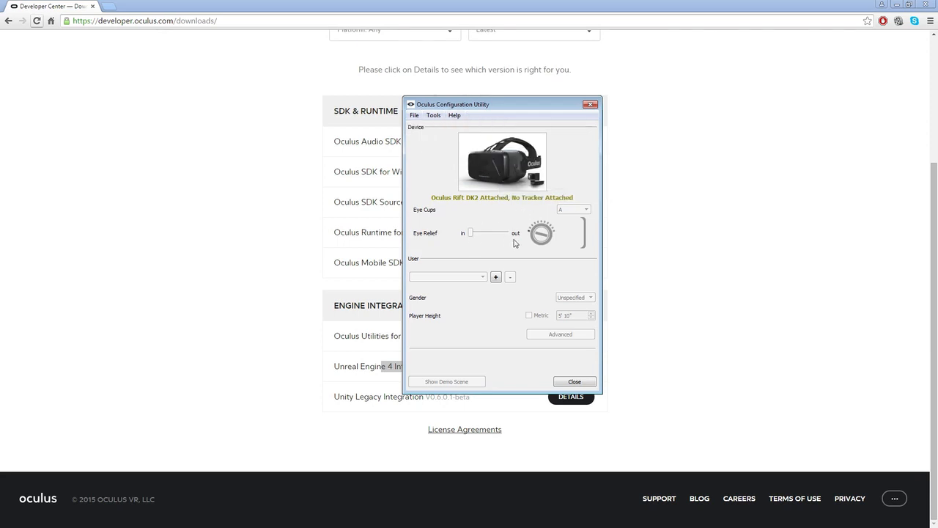